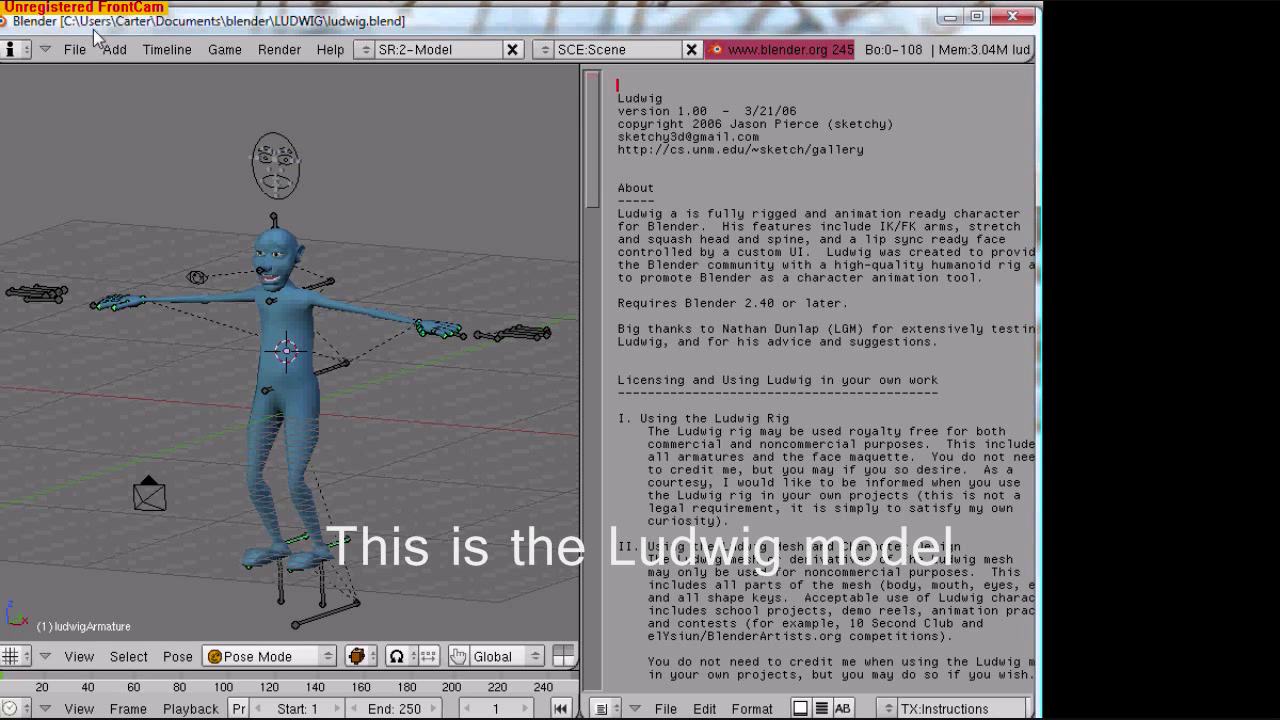
- Start a Motion Capture (.bvh) import from the File > Import menu
click(76, 50)
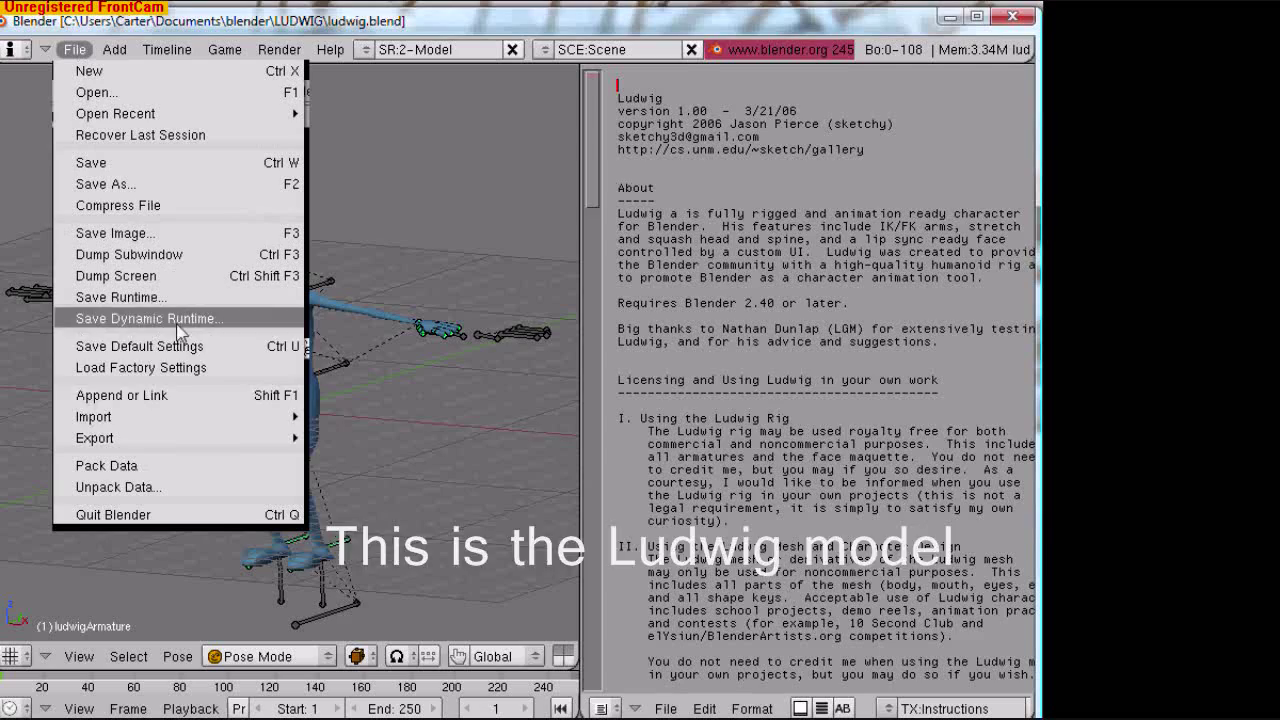
mouse_move(173, 420)
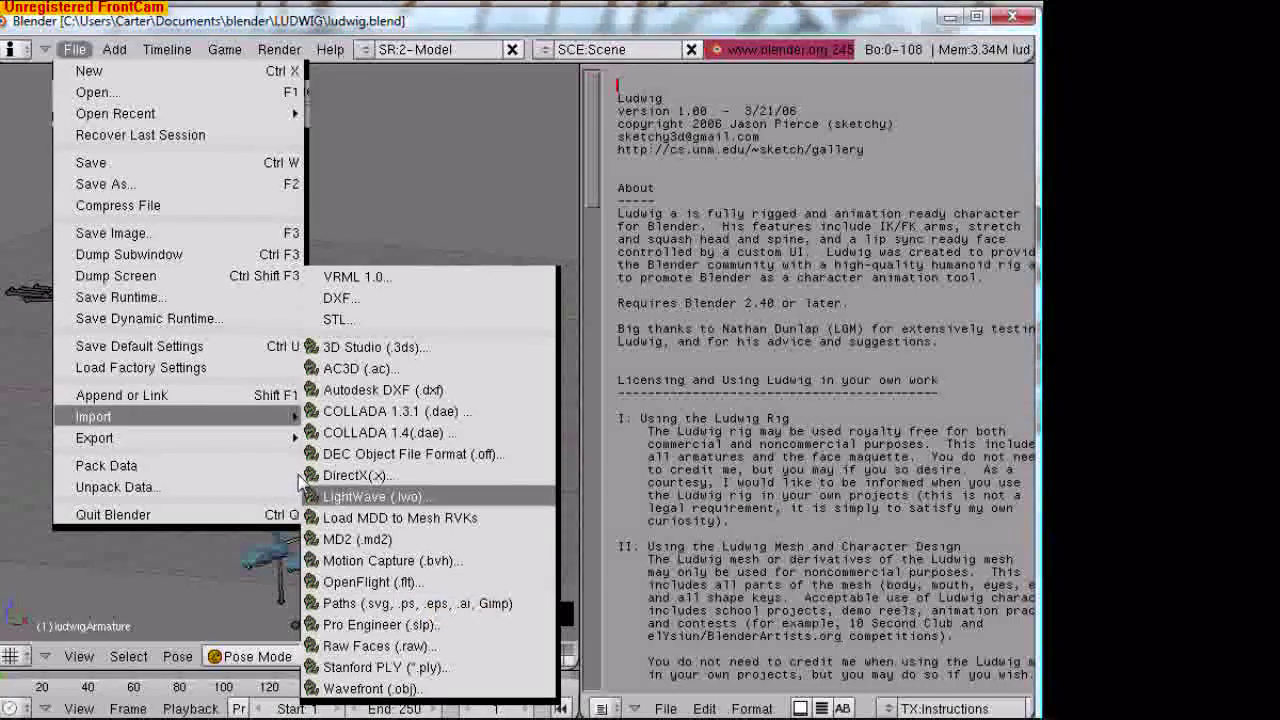
click(120, 466)
click(74, 49)
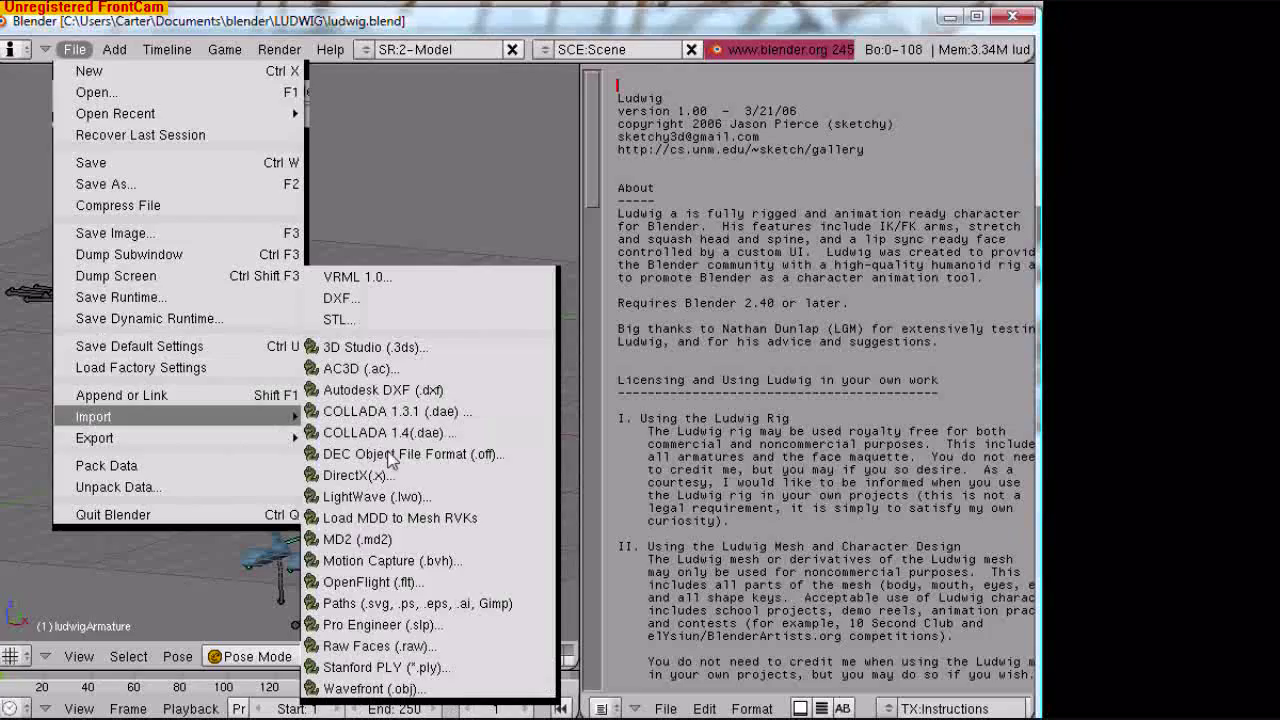
click(400, 552)
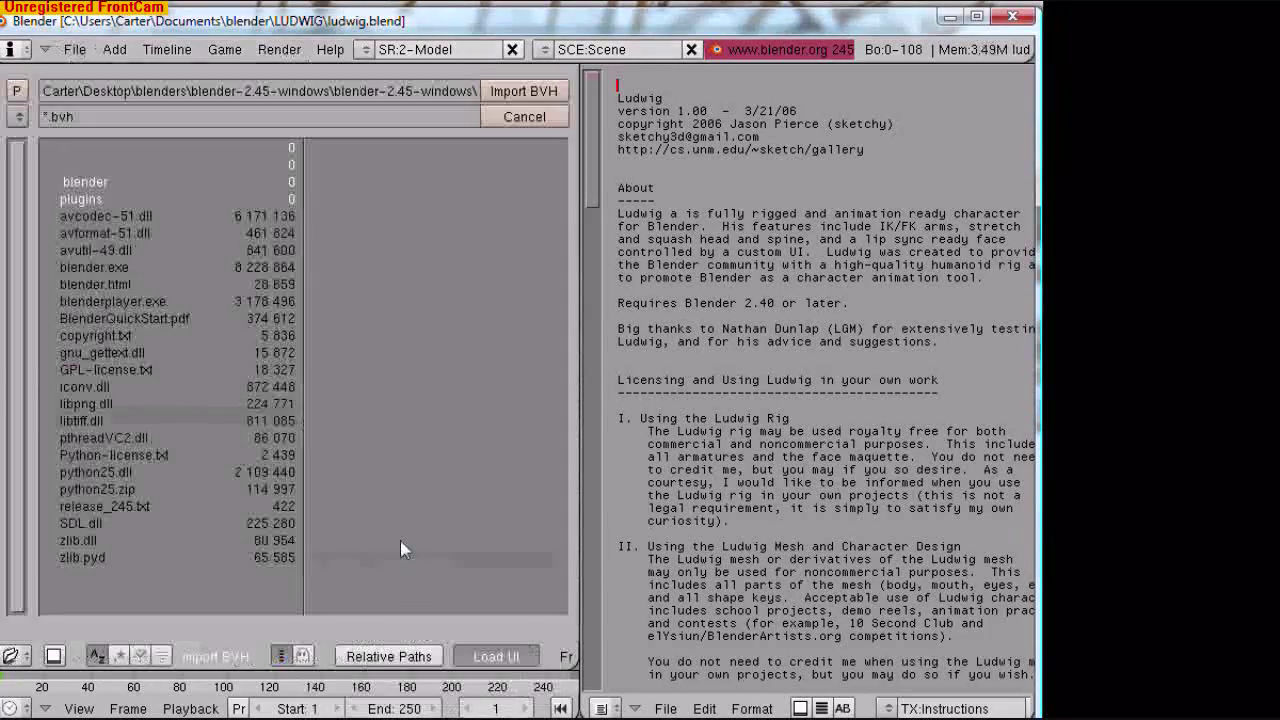
- Browse to Documents\blender\bvh\Male2_bvh and choose Male2_Extended_1.bvh
click(18, 116)
click(90, 308)
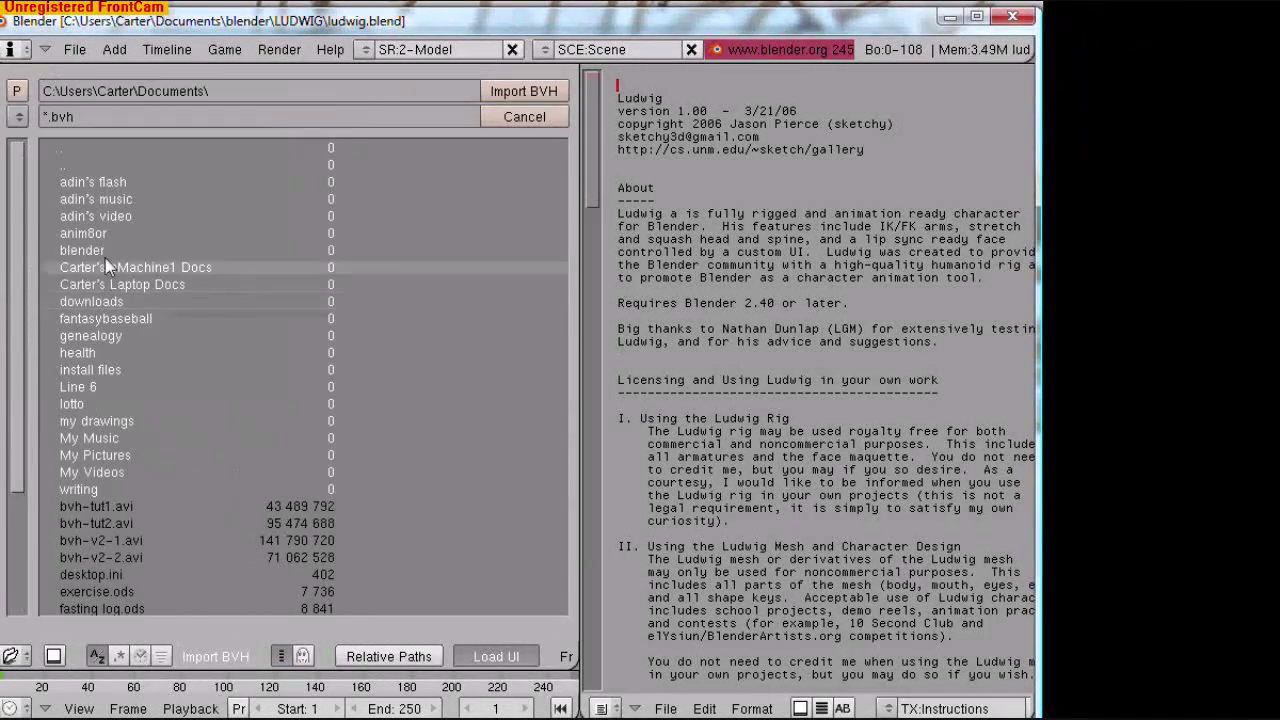
click(88, 230)
click(85, 199)
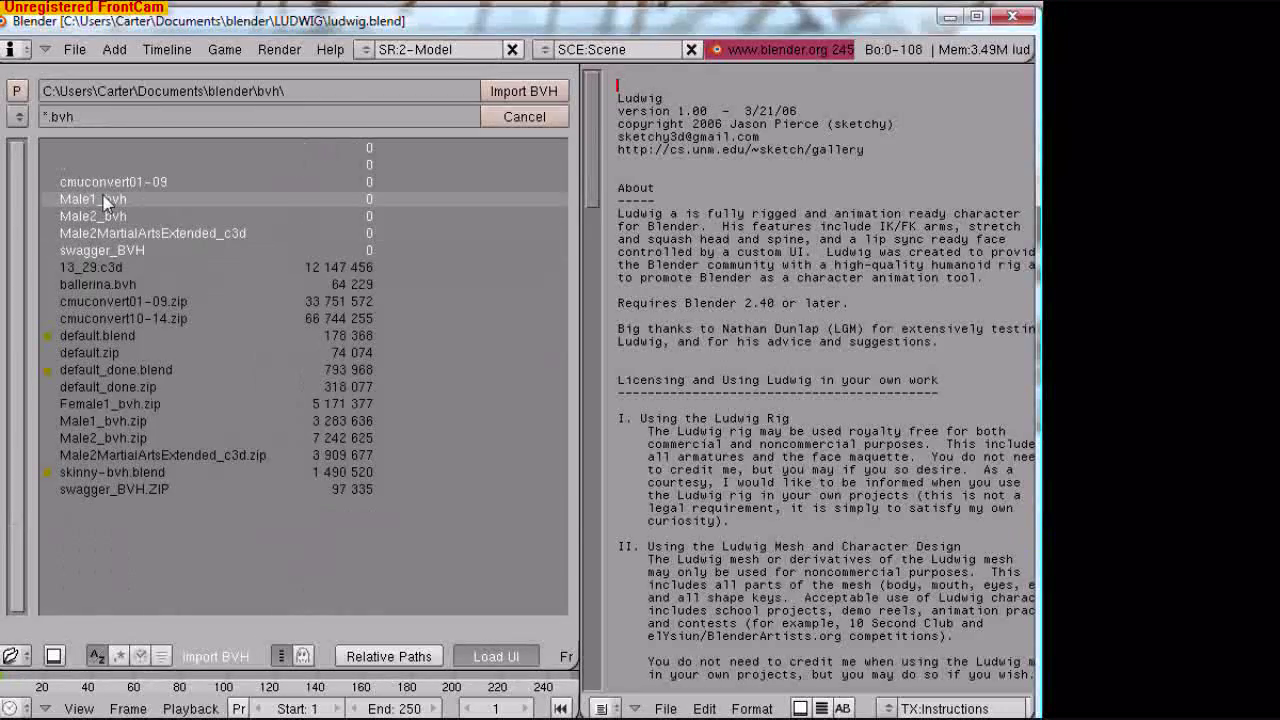
click(105, 216)
drag(20, 200, 42, 528)
click(100, 506)
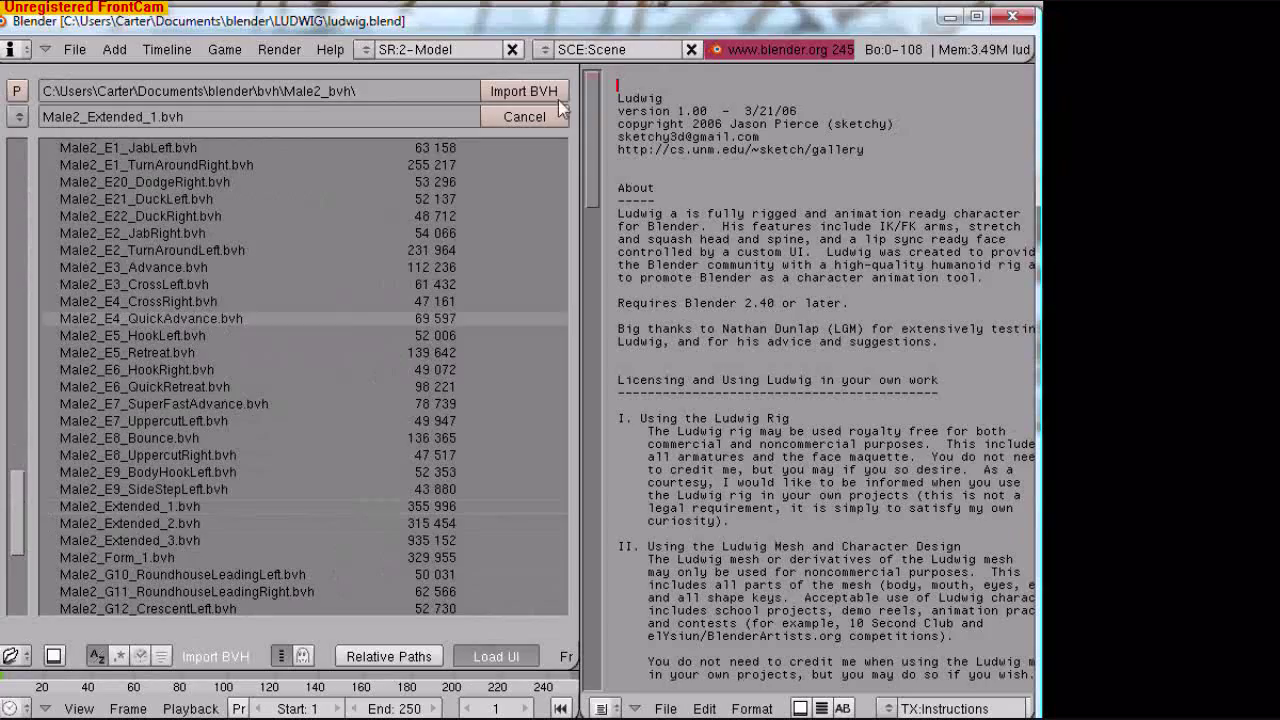
- Import Male2_Extended_1.bvh as empties with the scale changed to 0.08
click(531, 90)
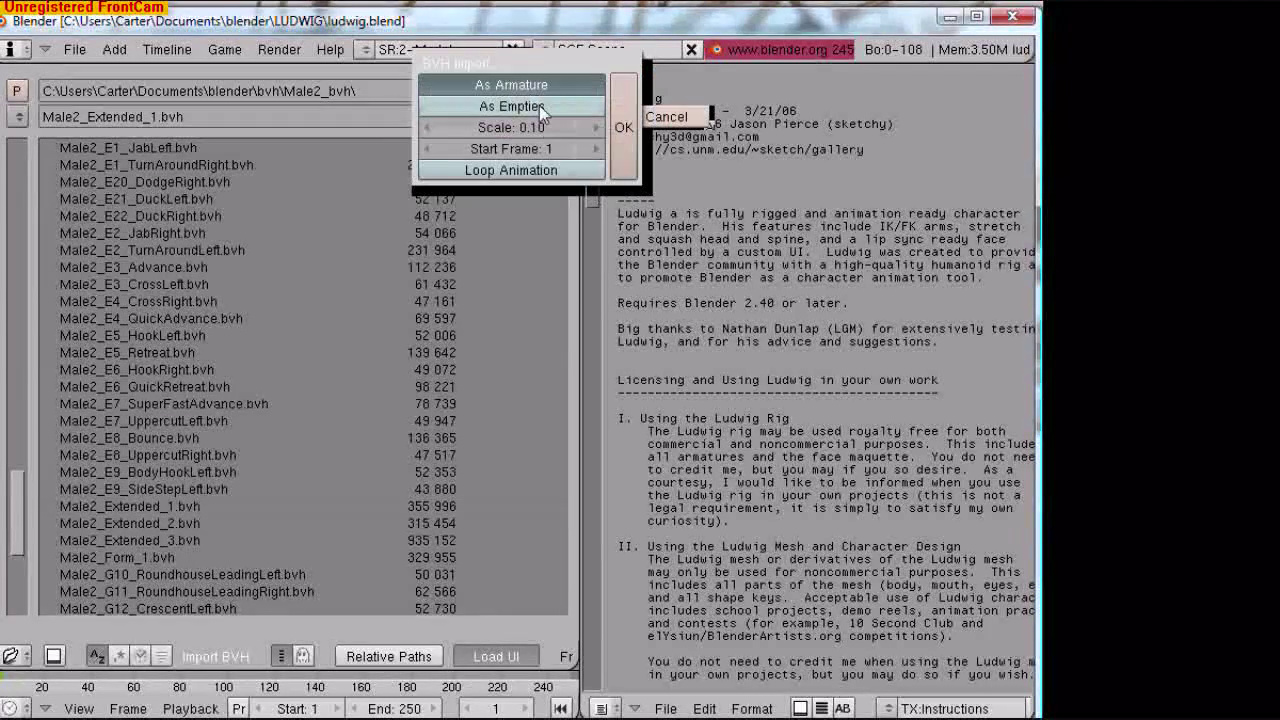
click(539, 106)
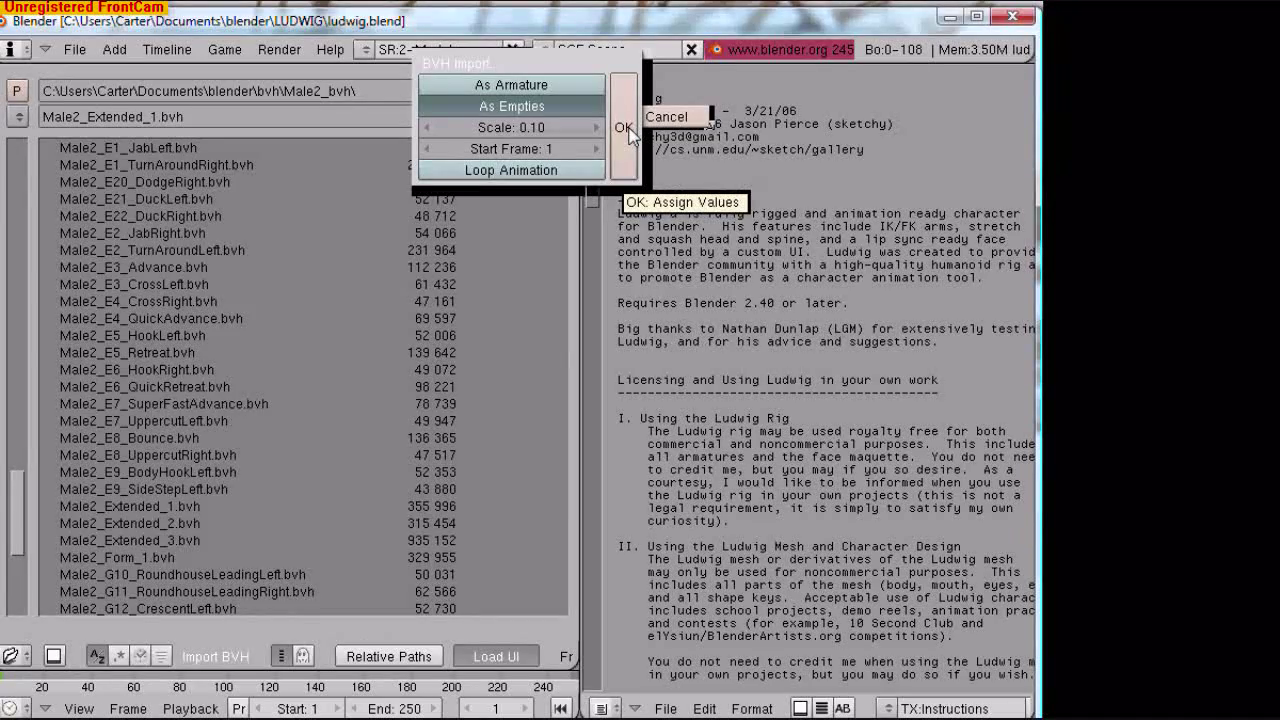
click(558, 132)
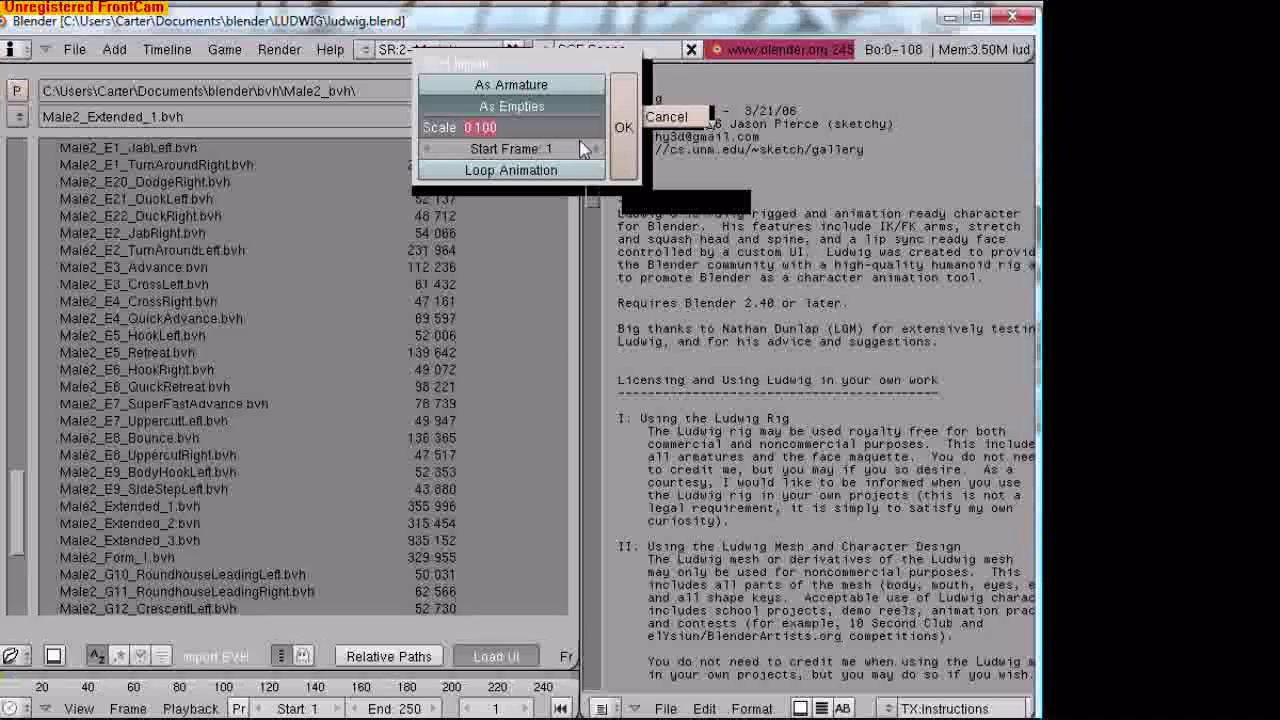
key(BackSpace)
key(Return)
key(Return)
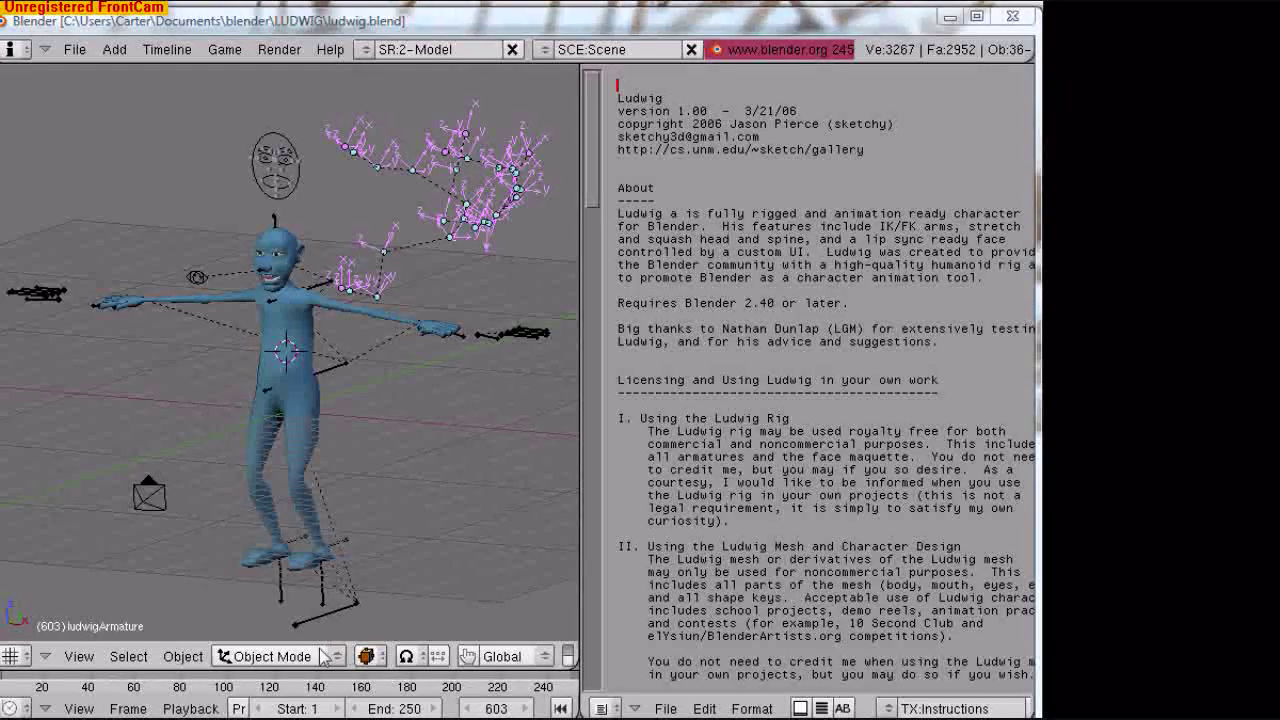
- Inspect Ludwig's armature and face control bones, then return to Object Mode
right_click(333, 618)
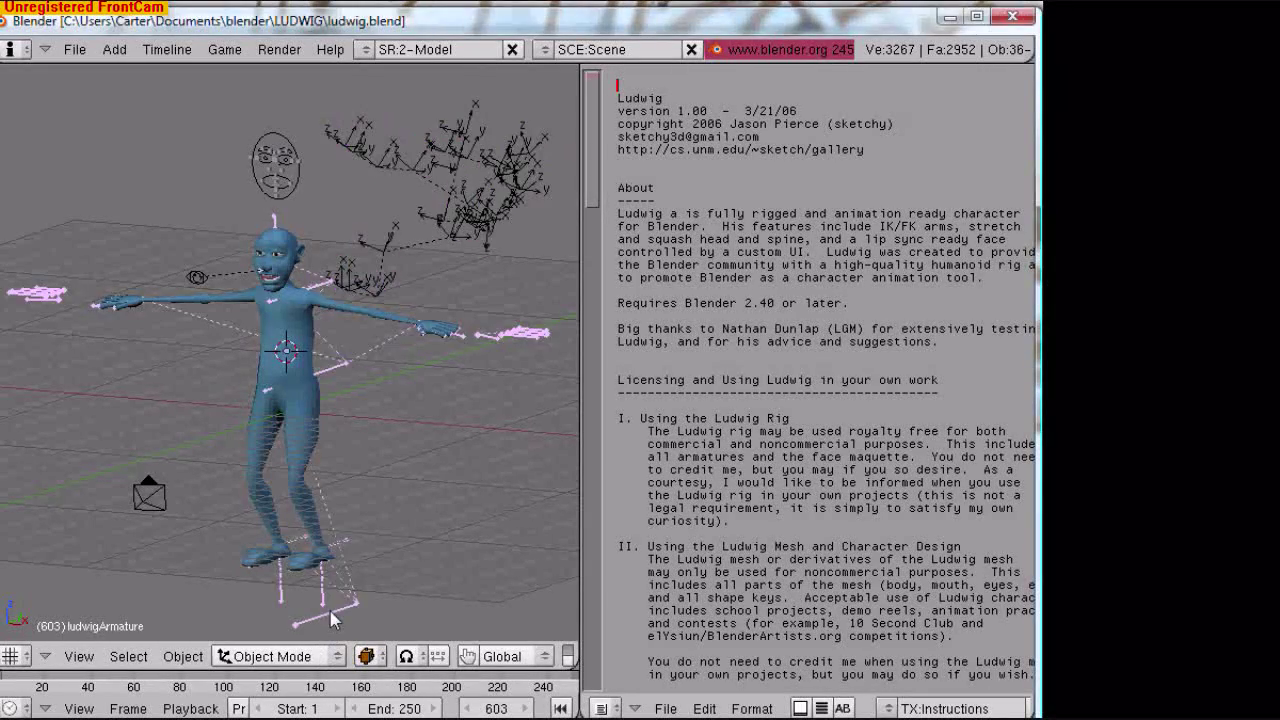
right_click(273, 193)
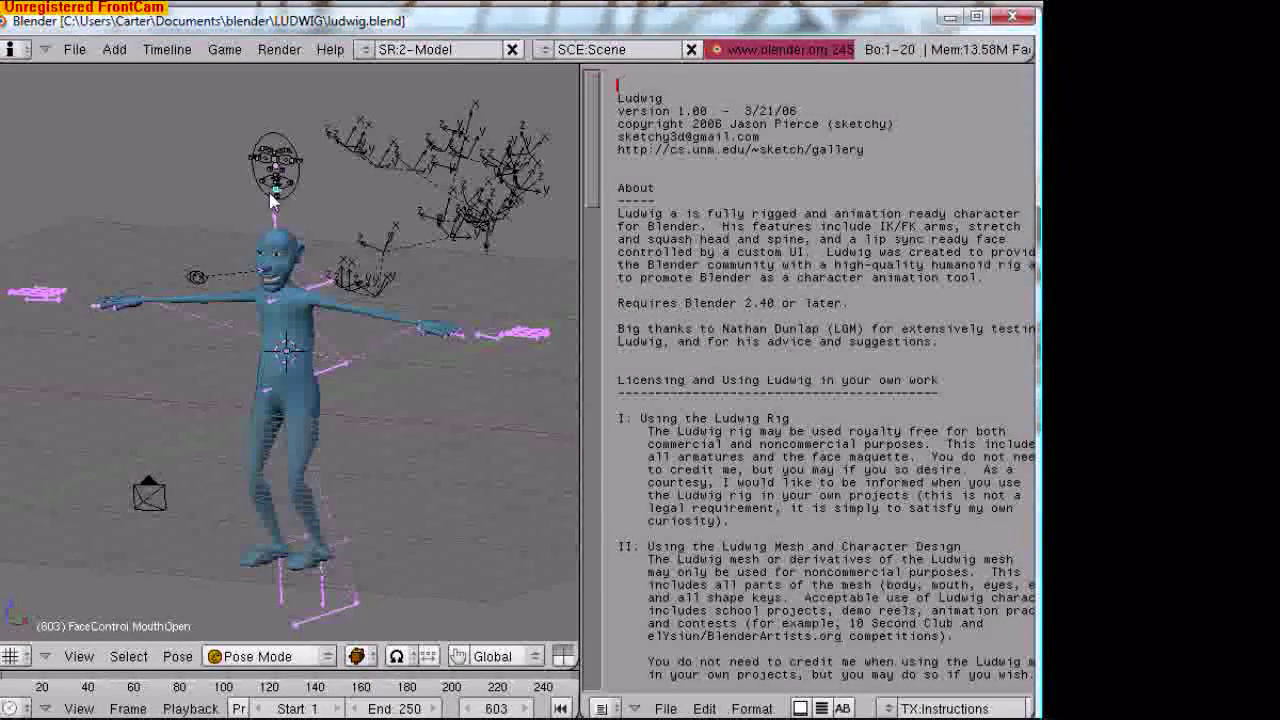
right_click(270, 209)
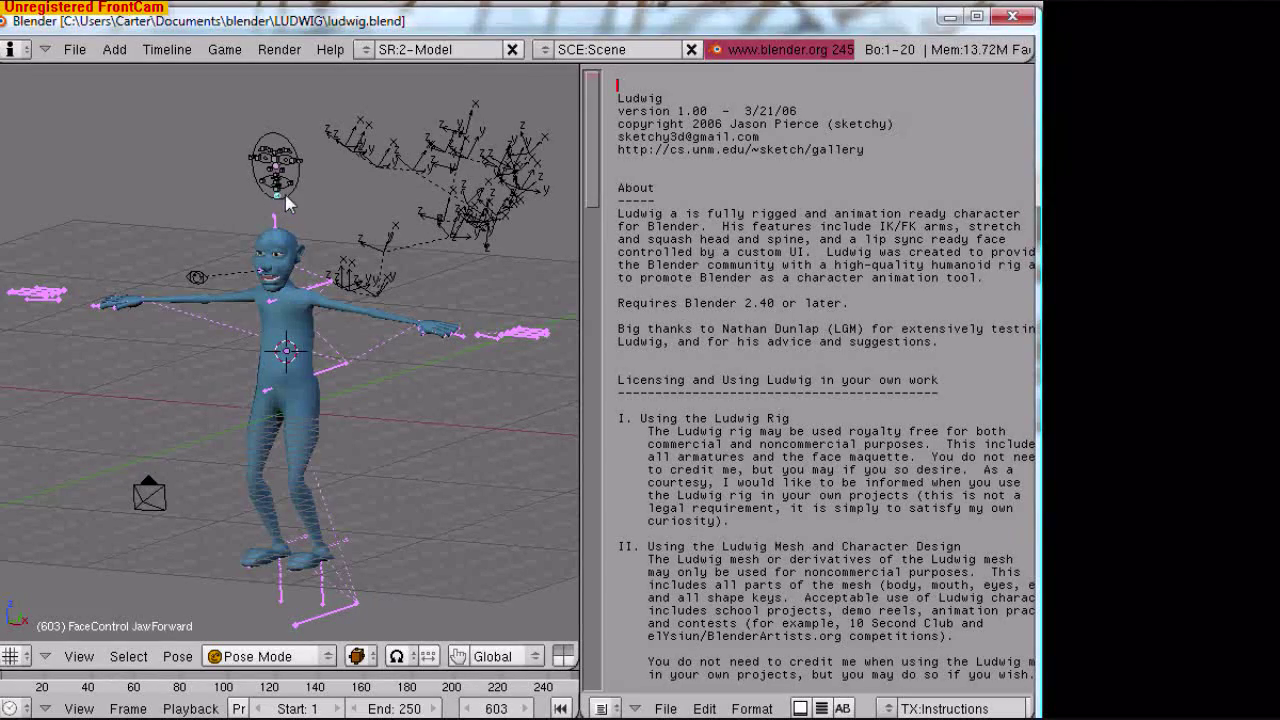
right_click(285, 195)
click(268, 656)
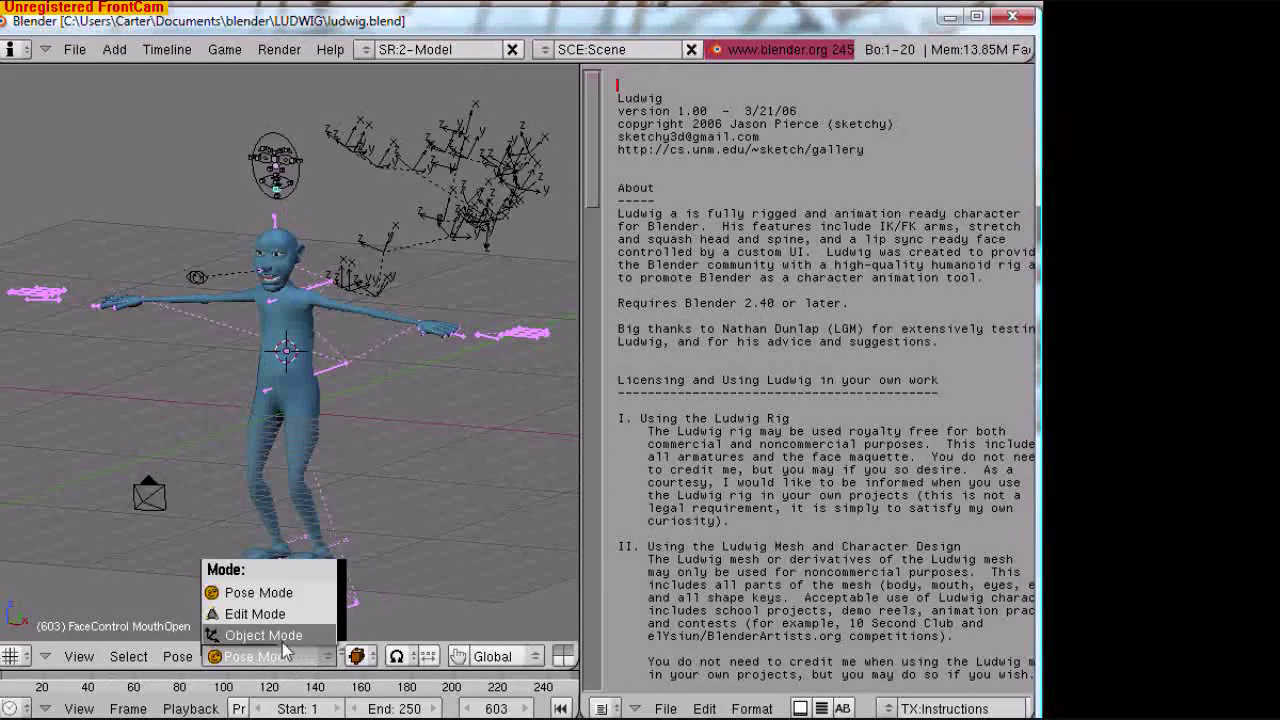
click(282, 636)
- Inspect the face widget, eye target, body mesh, lamp and camera from a side angle
right_click(291, 196)
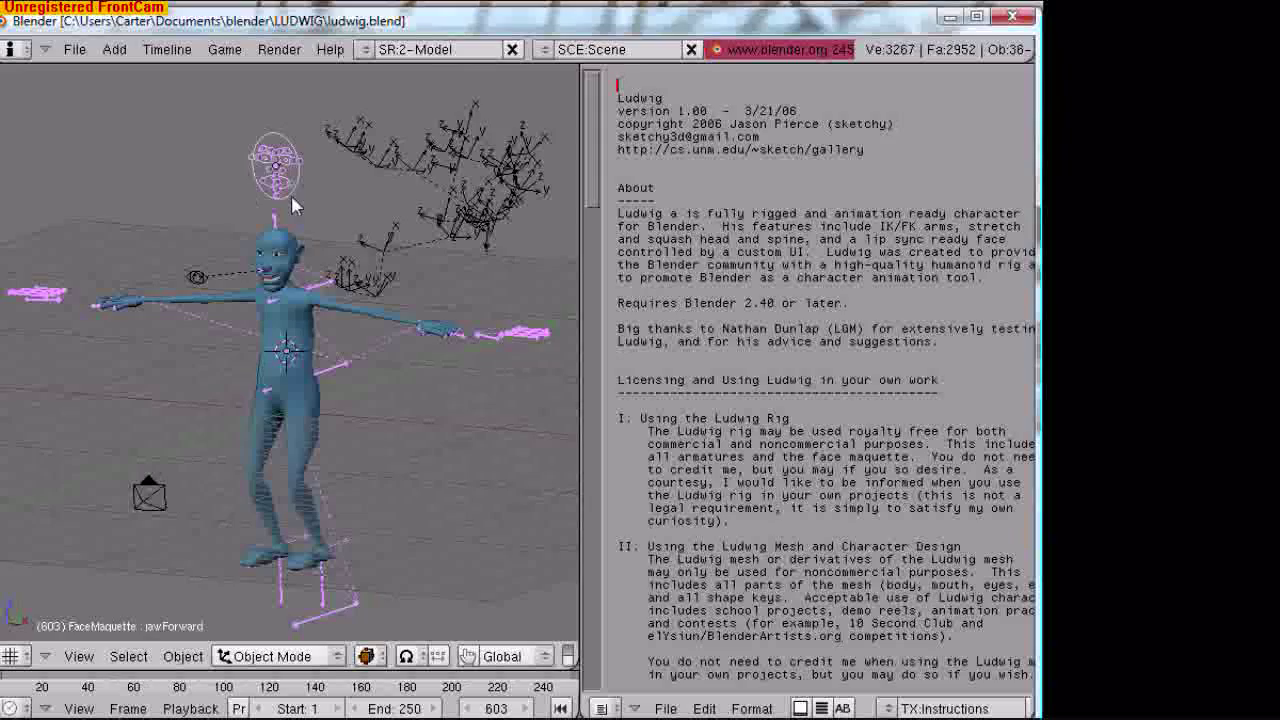
right_click(200, 277)
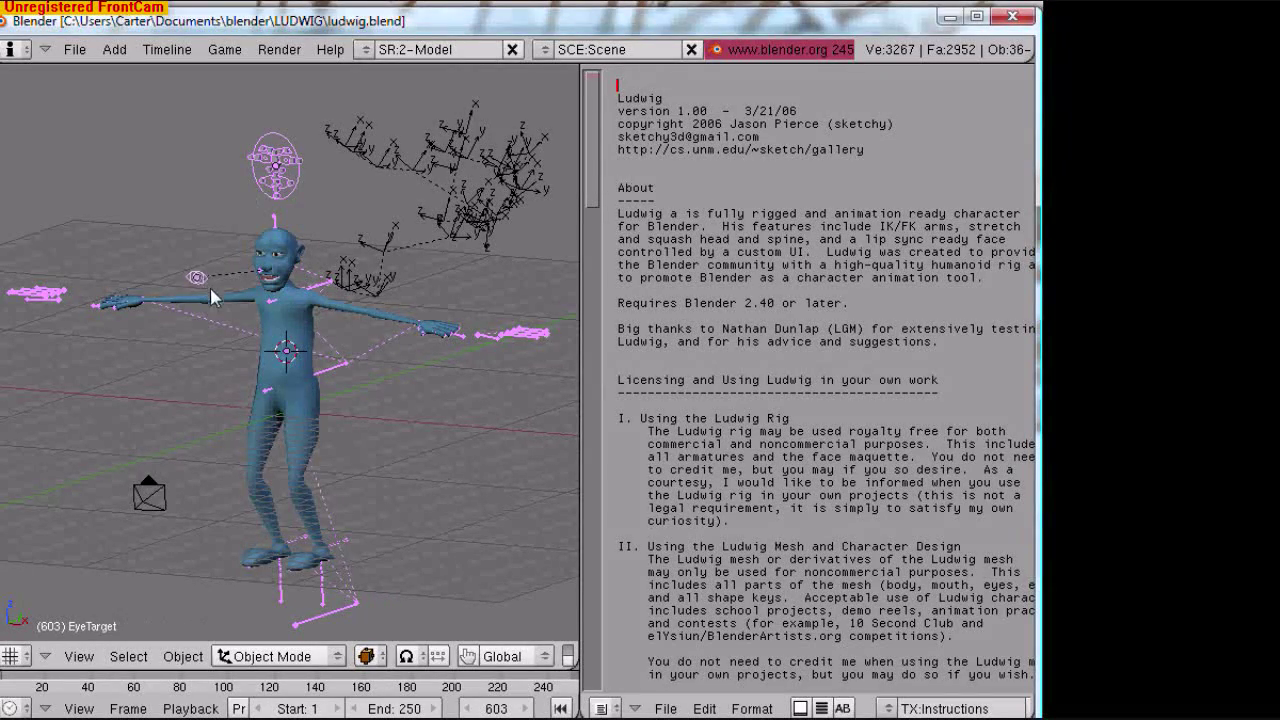
right_click(301, 456)
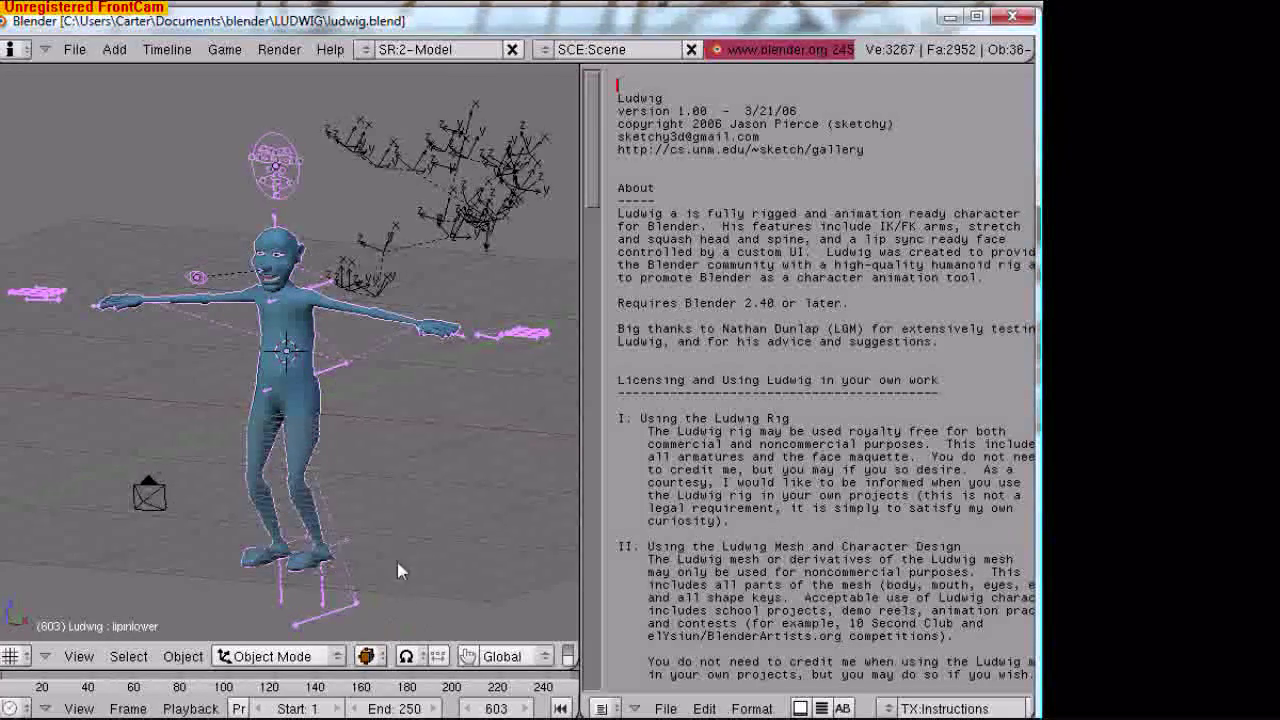
middle_drag(398, 571, 292, 498)
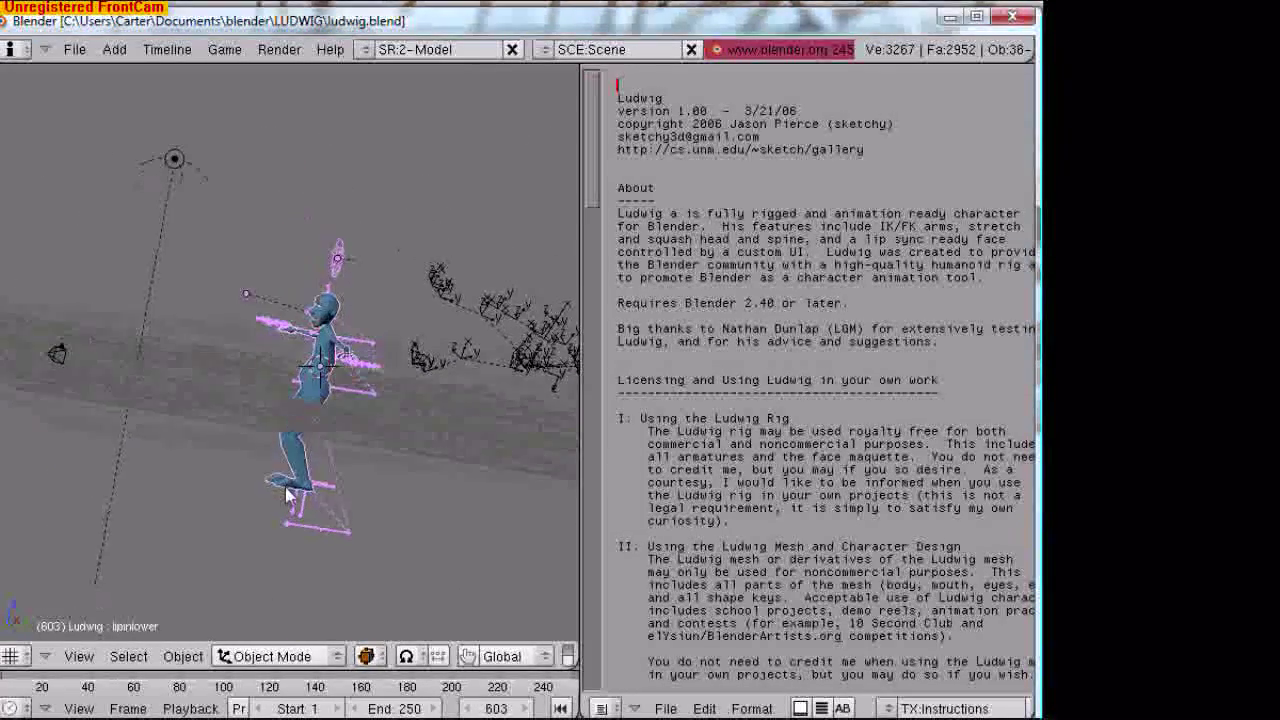
right_click(176, 168)
right_click(68, 345)
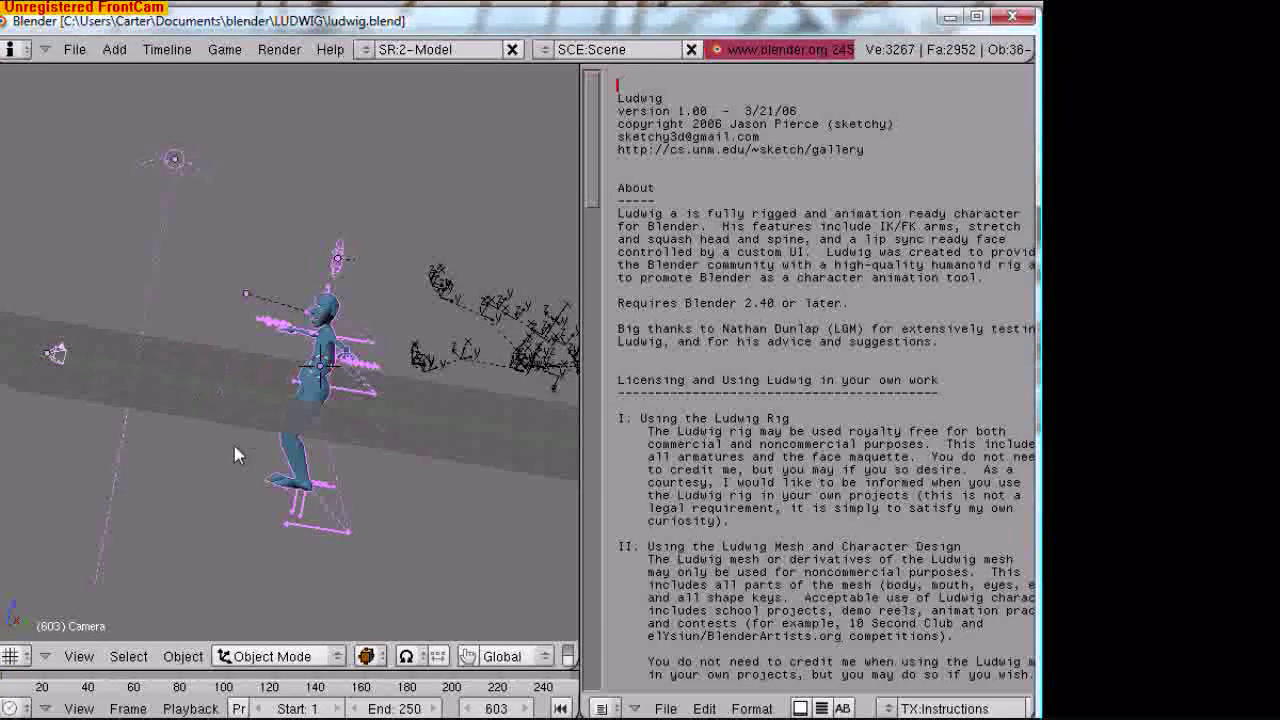
key(KP_3)
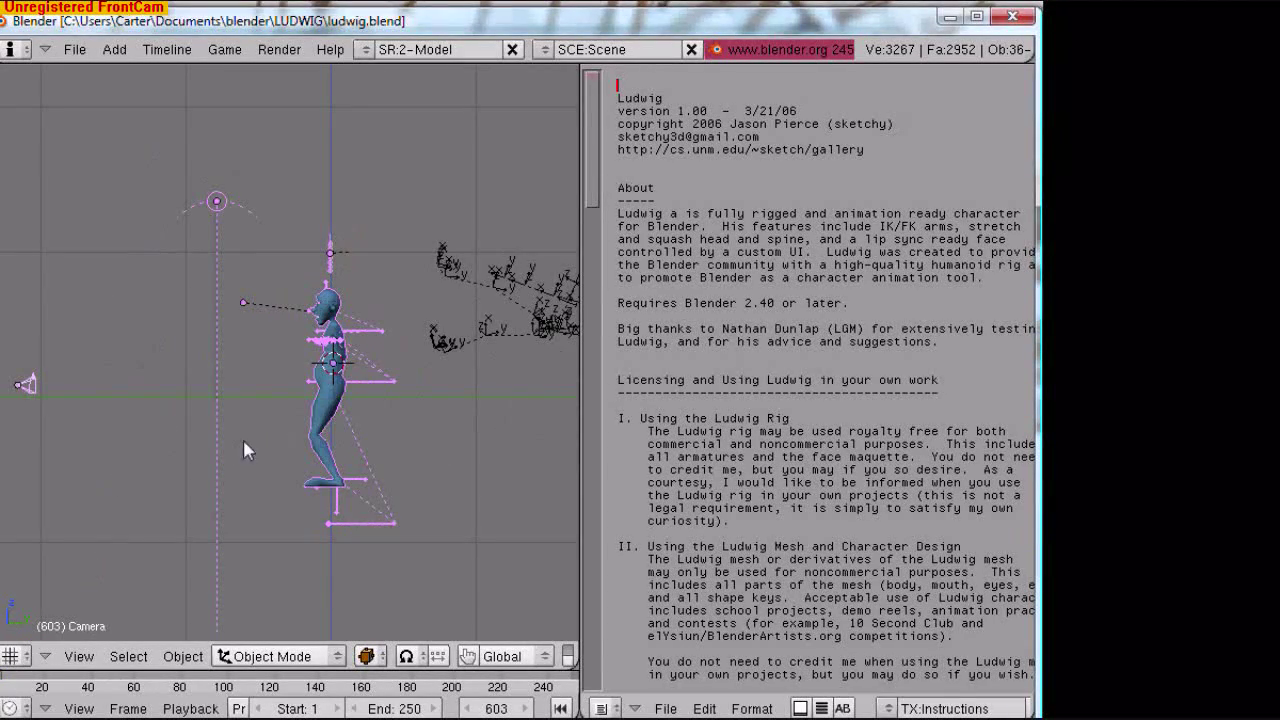
shift+middle_drag(338, 429, 133, 440)
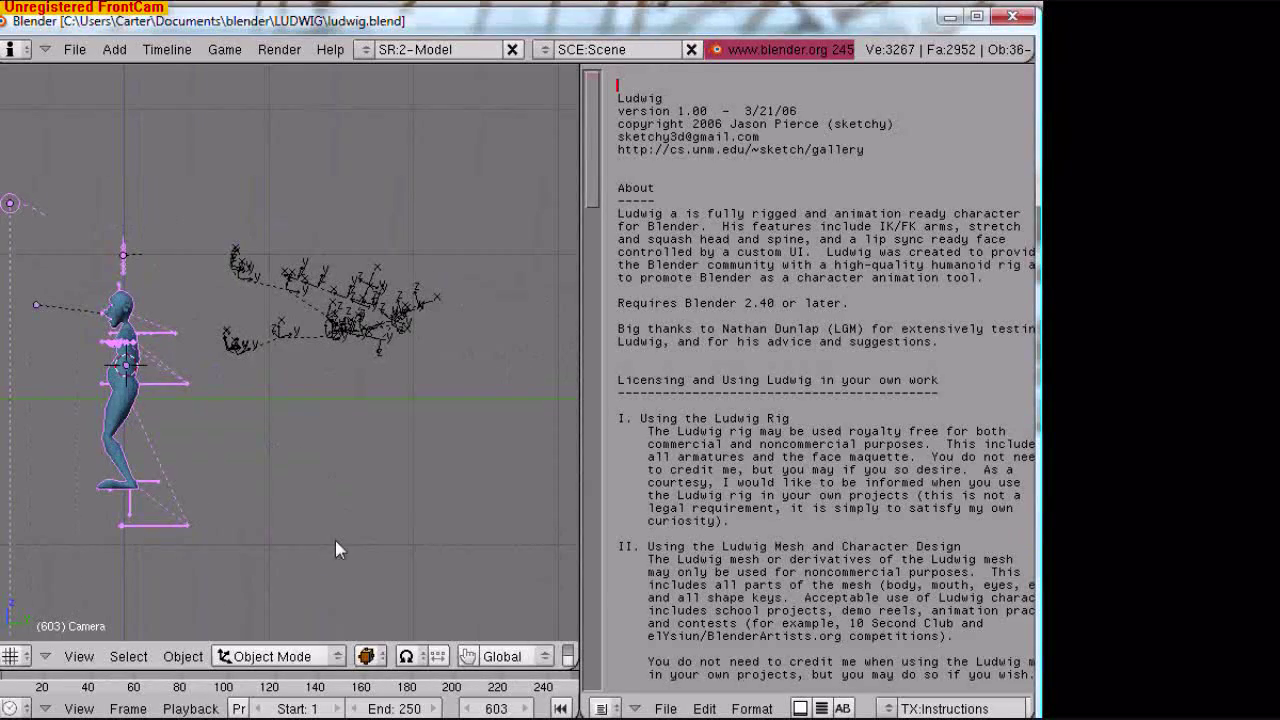
key(r)
click(150, 550)
key(g)
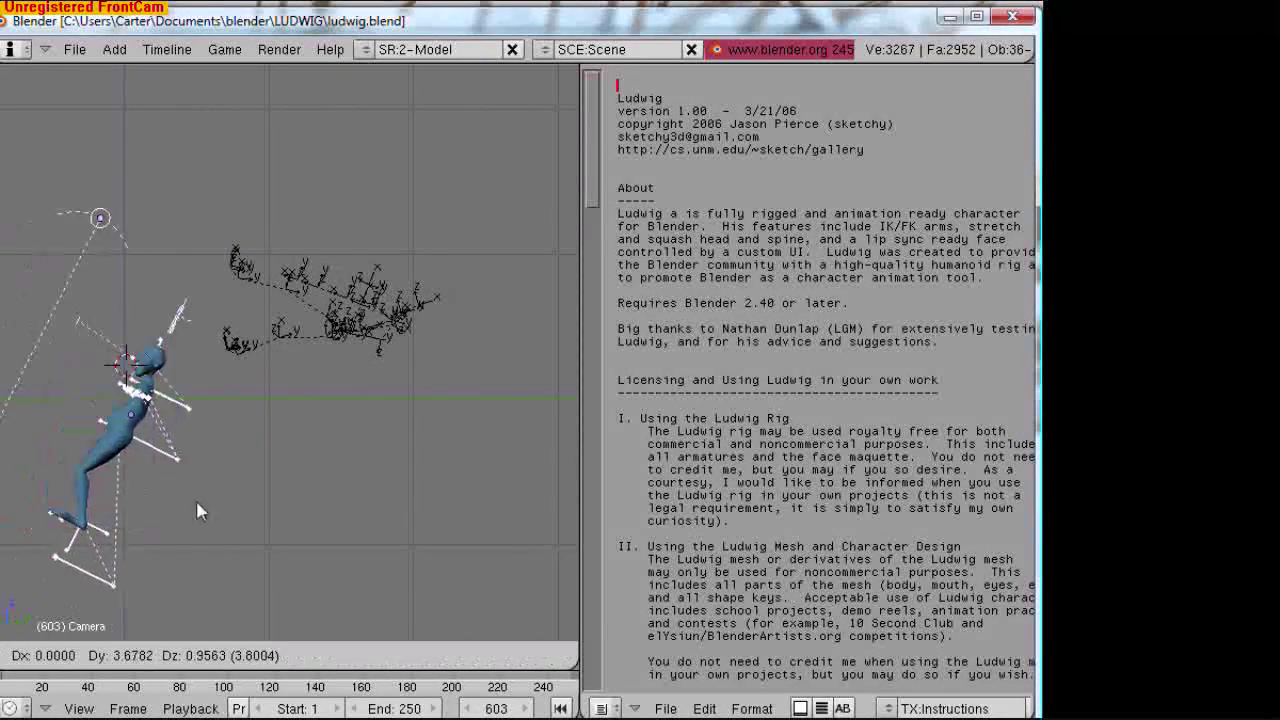
click(371, 416)
key(r)
click(241, 478)
key(g)
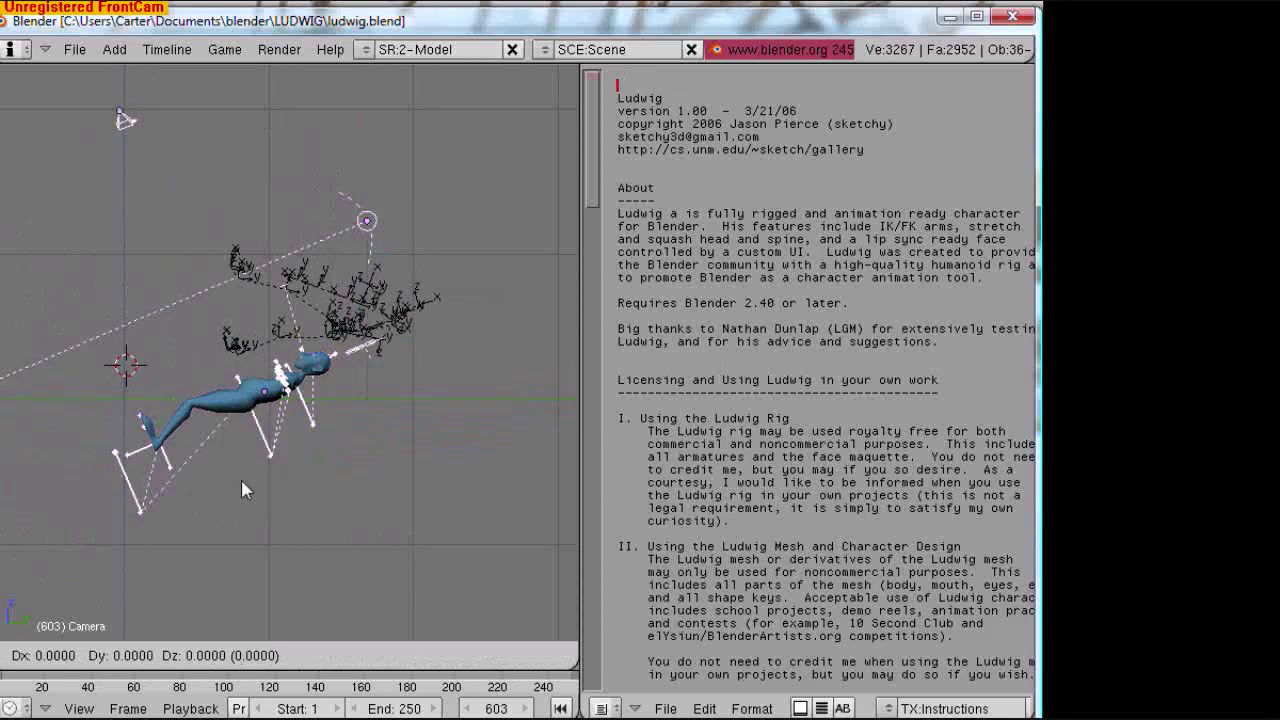
click(385, 448)
key(r)
click(270, 461)
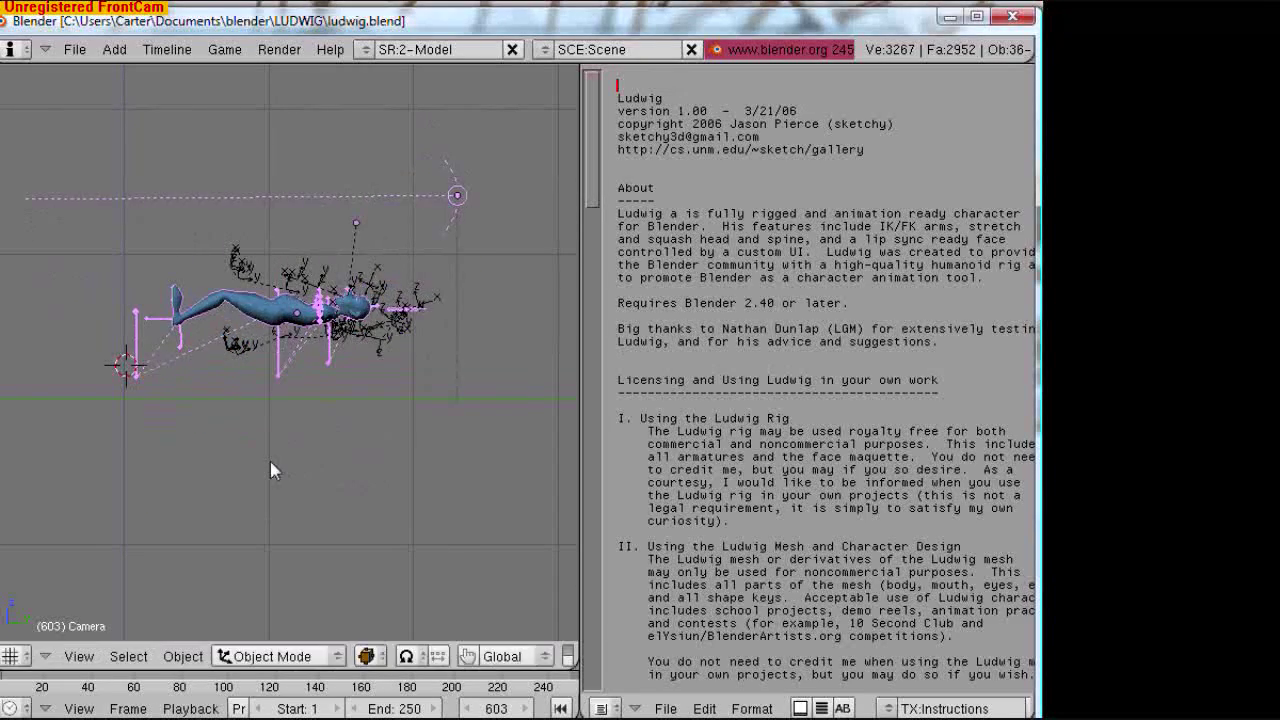
key(g)
click(340, 462)
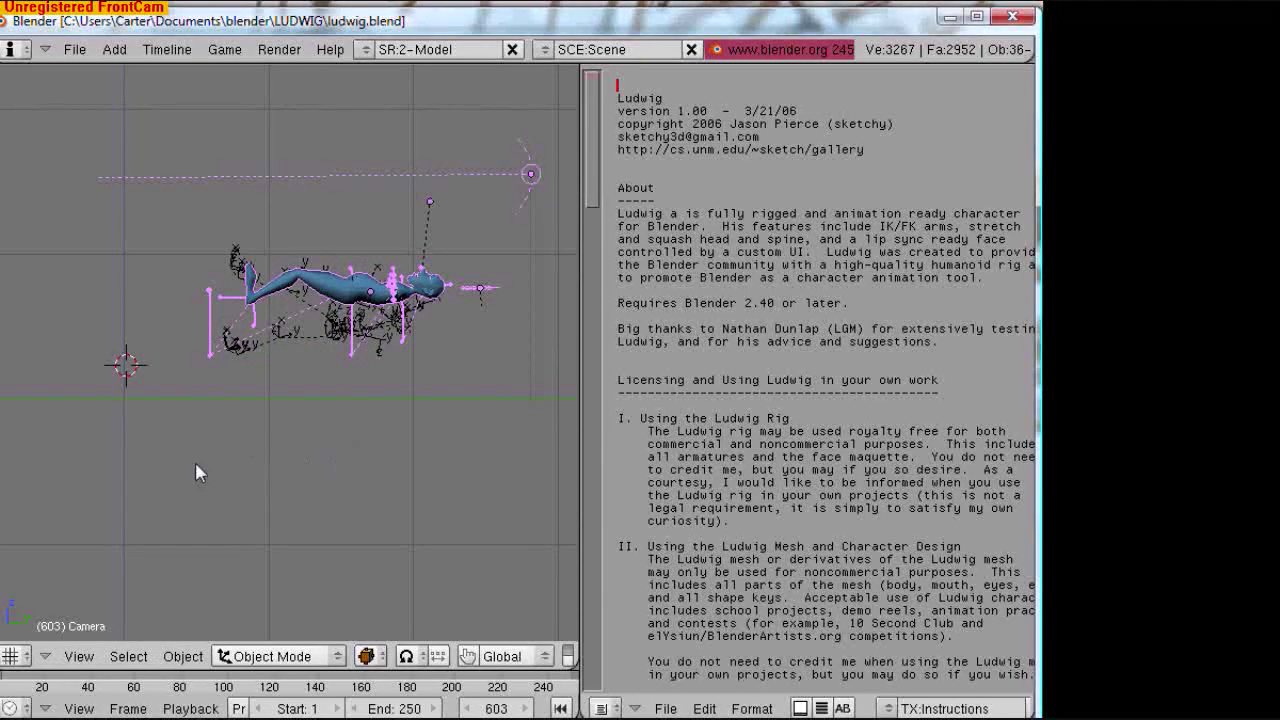
middle_drag(171, 474, 268, 525)
key(KP_1)
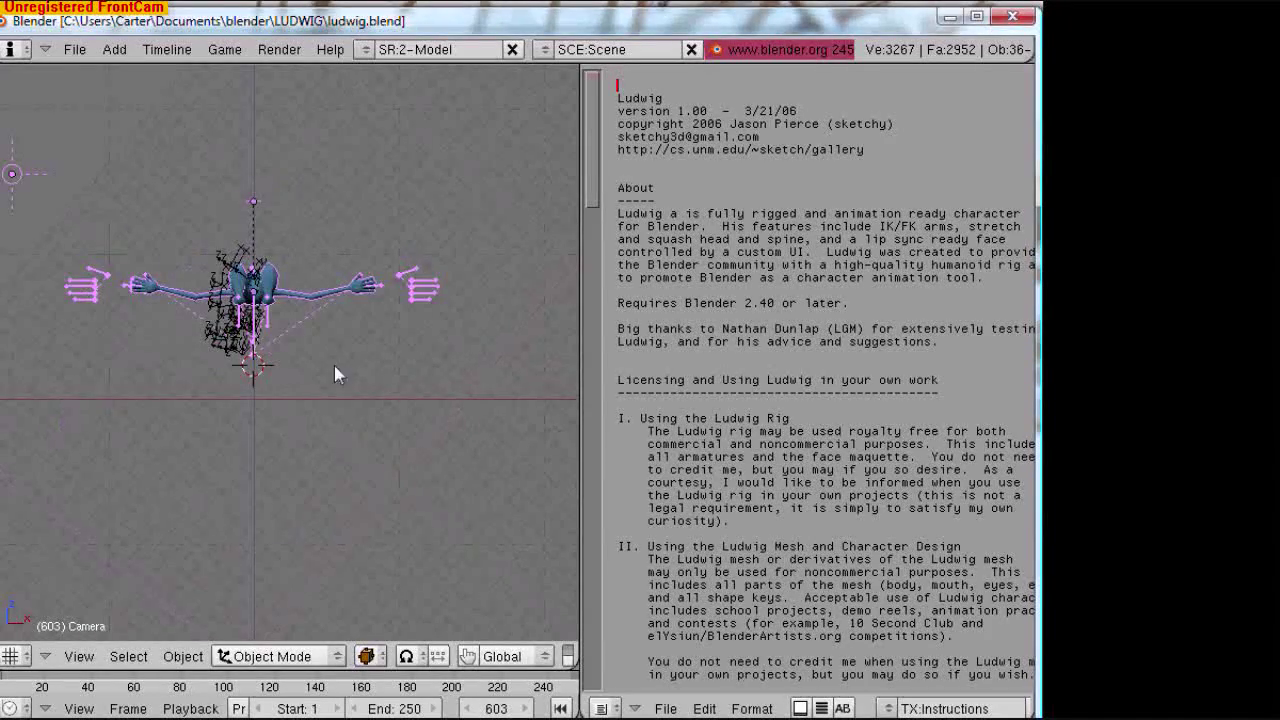
middle_drag(334, 365, 395, 322)
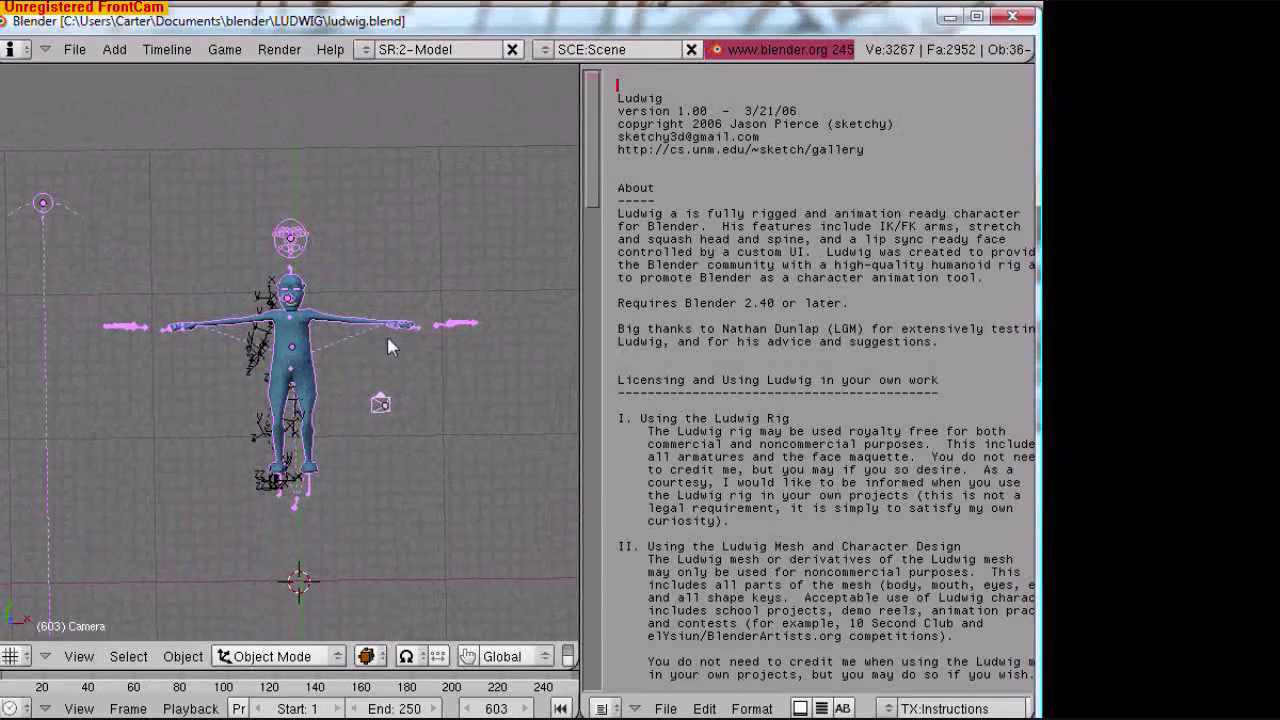
key(g)
key(Escape)
middle_drag(351, 374, 126, 360)
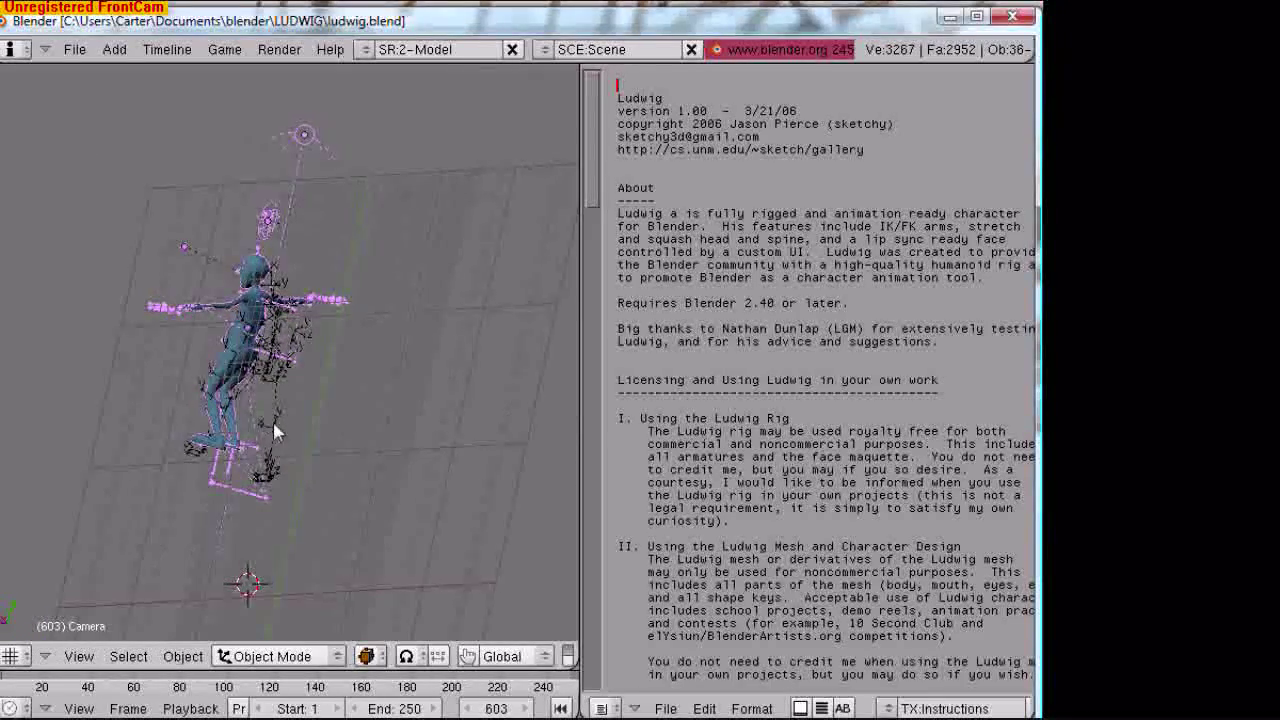
middle_drag(273, 421, 295, 426)
key(g)
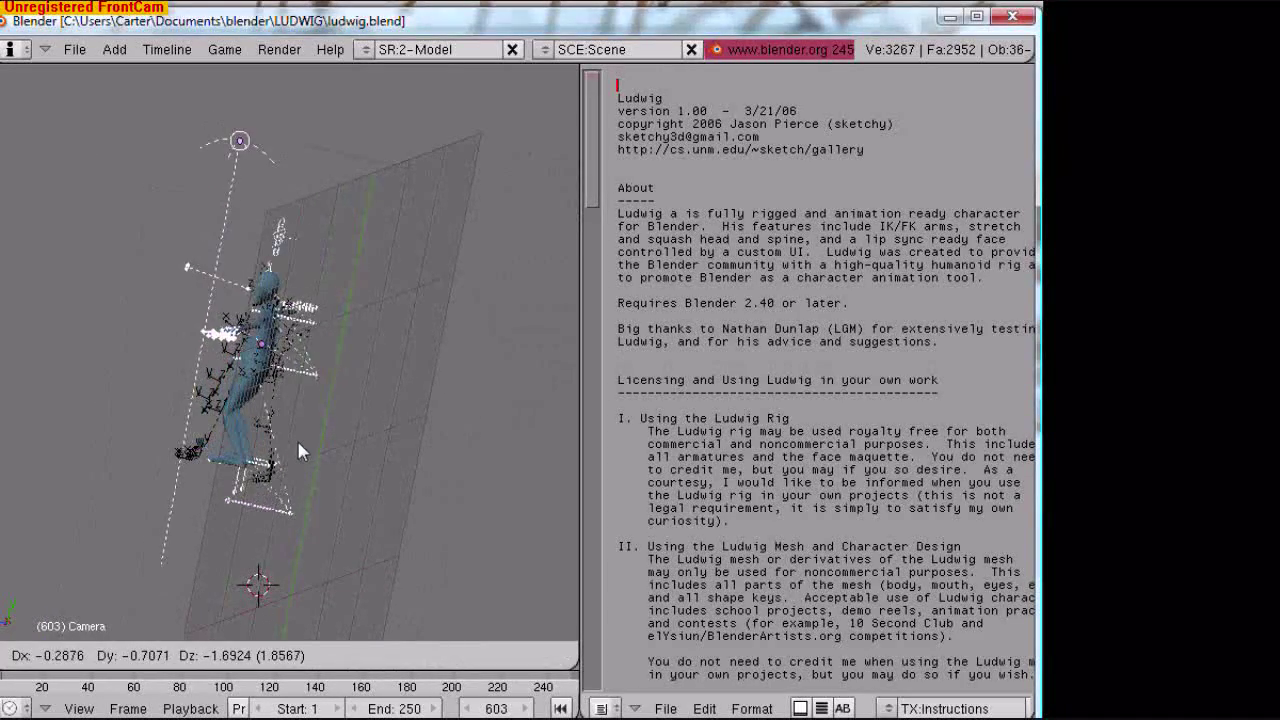
key(Escape)
middle_drag(226, 432, 367, 440)
middle_drag(319, 504, 295, 506)
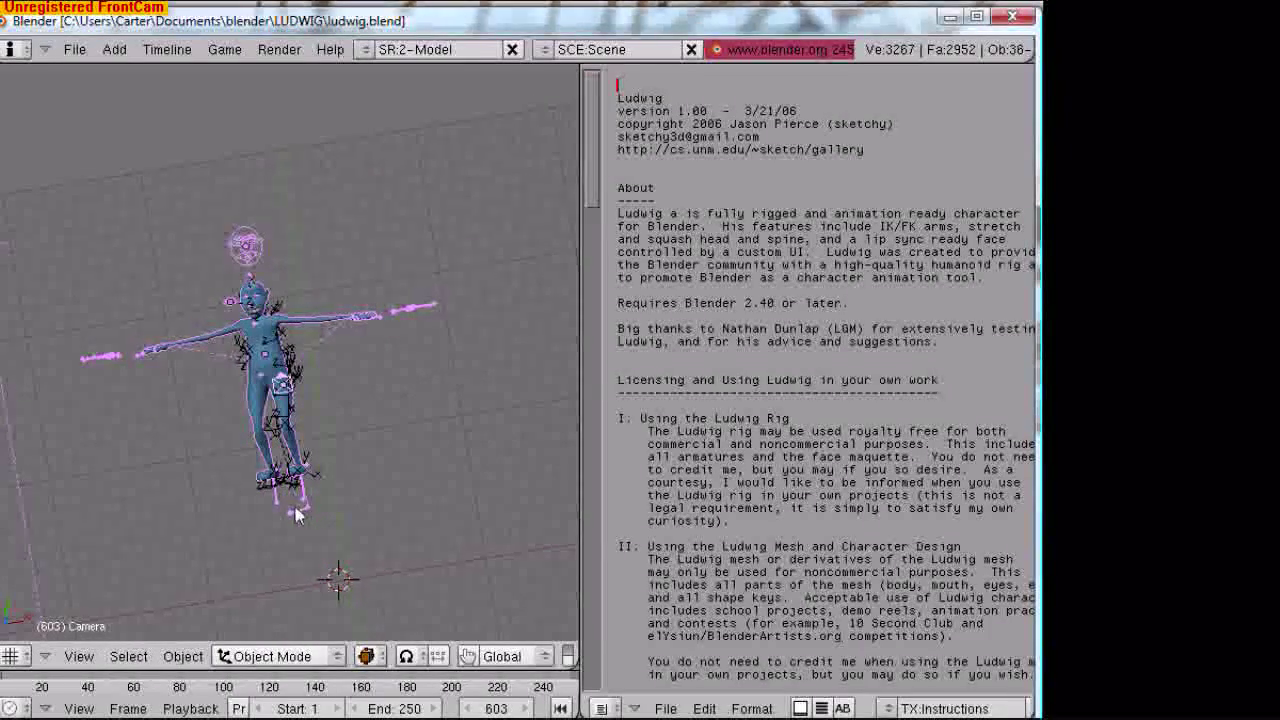
middle_drag(149, 412, 195, 385)
scroll(197, 430, up, 4)
- Select the mocap empty by the feet and turn the readme area into a Buttons Window
right_click(148, 497)
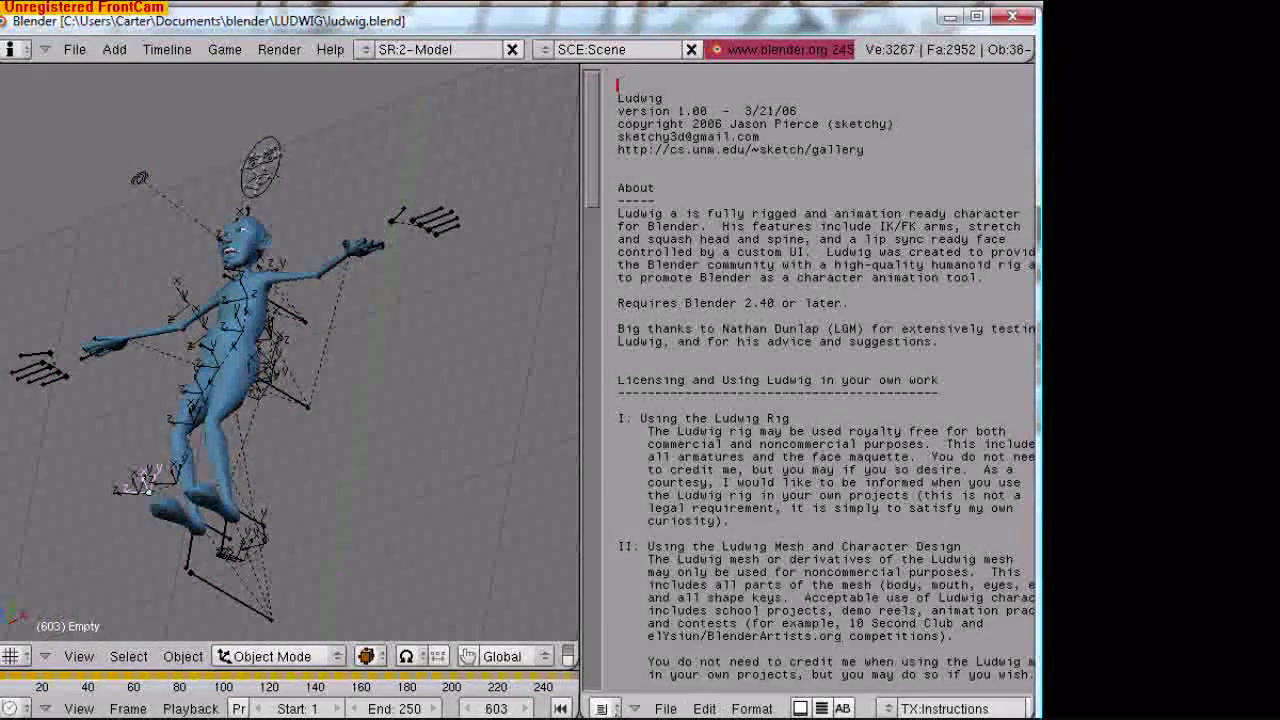
click(602, 708)
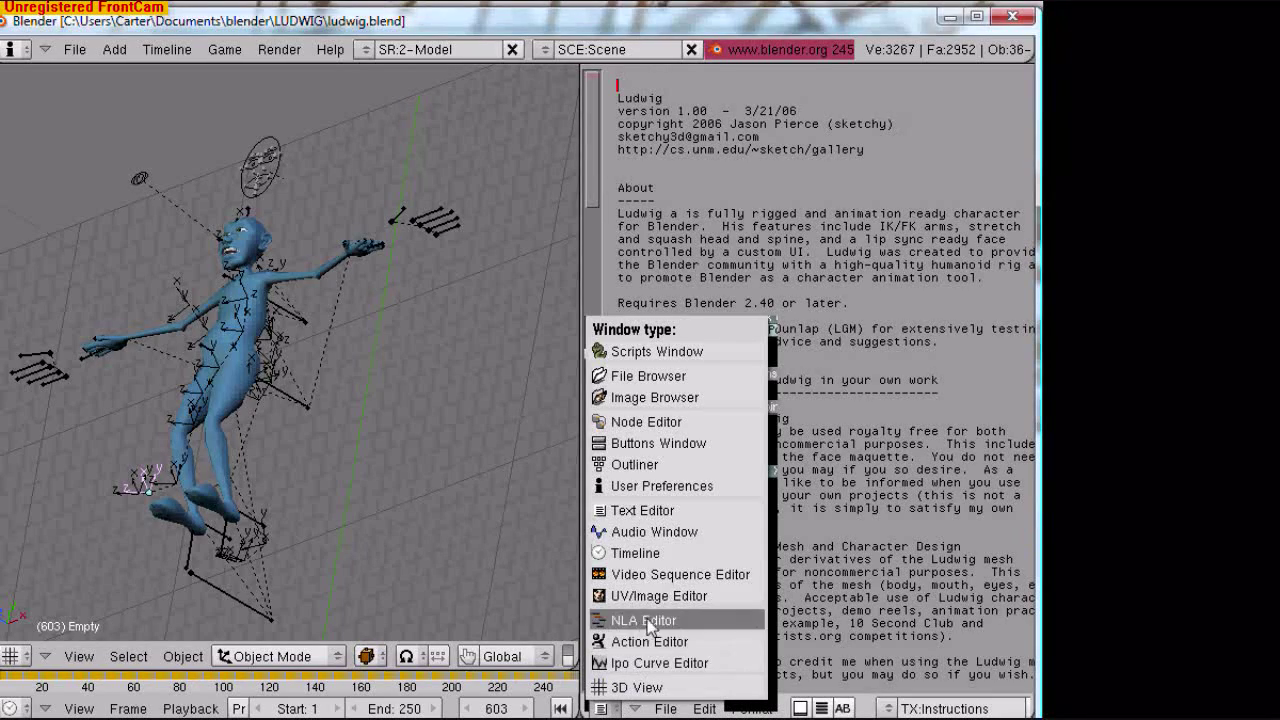
click(655, 442)
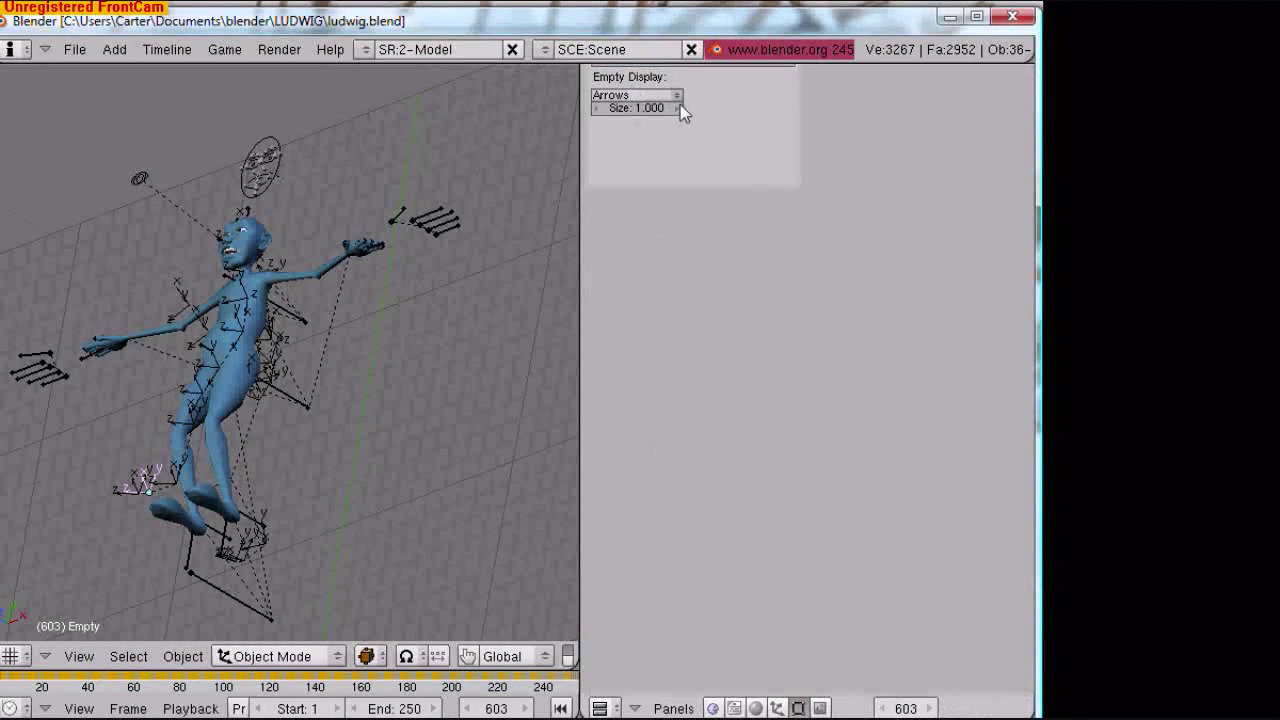
- Rename the selected empty to footEmpty.R in the object name field
key(Home)
click(762, 92)
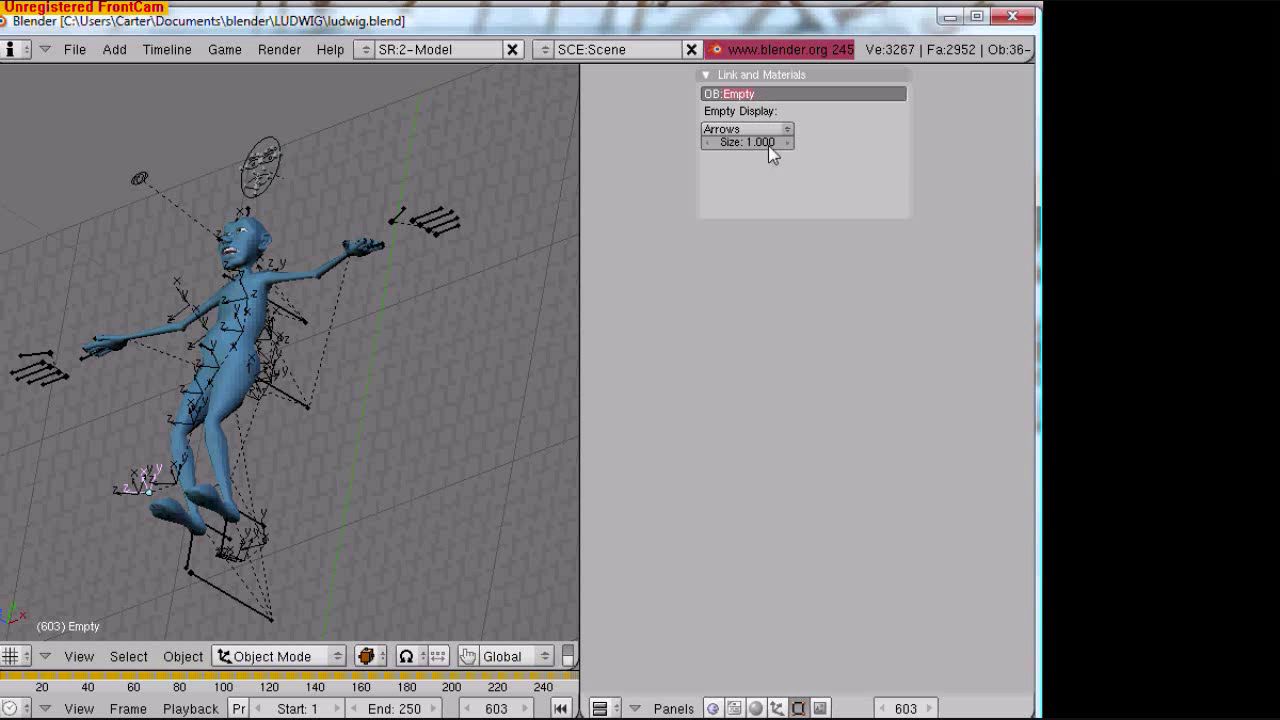
text(fot)
key(BackSpace)
text(otEmpty.R)
key(Return)
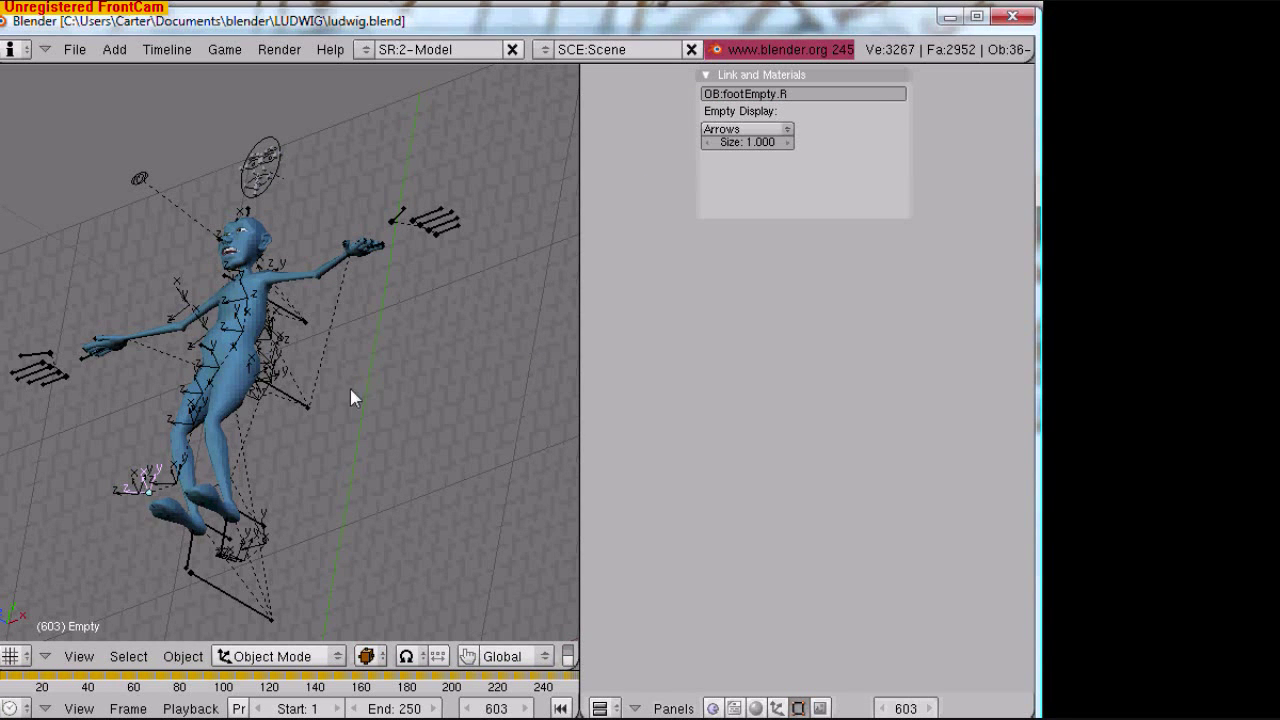
middle_drag(351, 397, 261, 471)
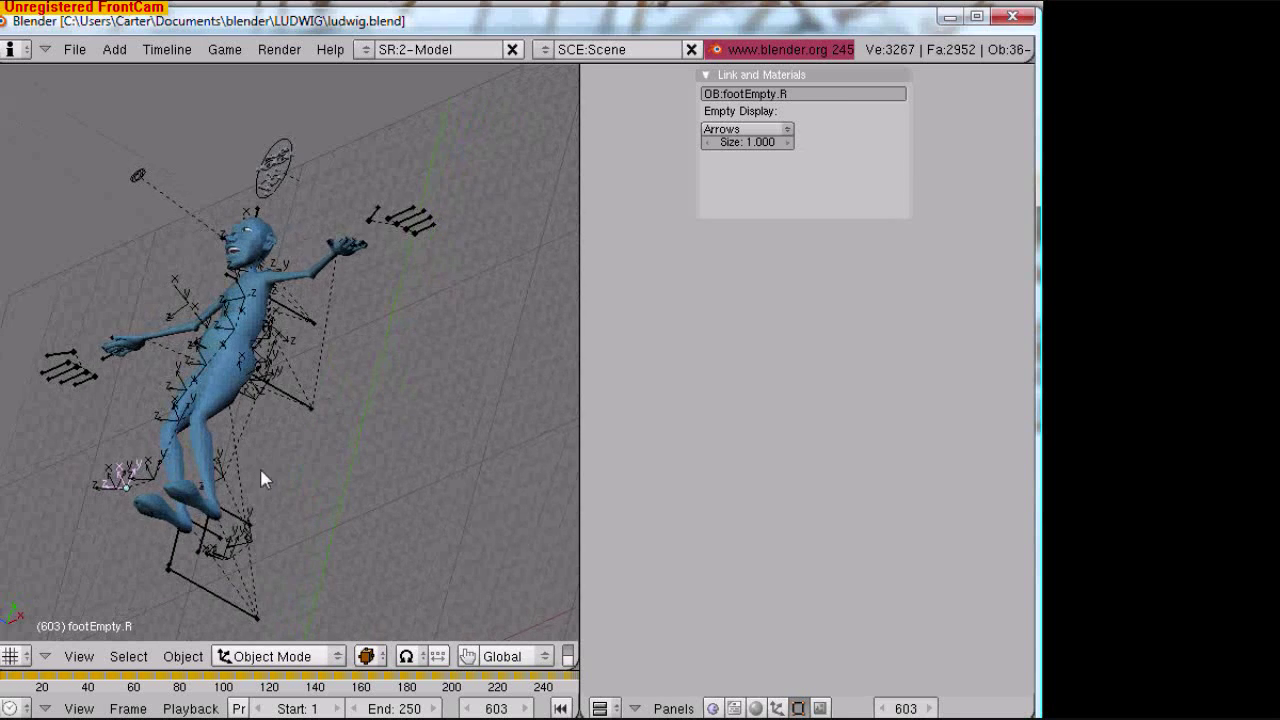
- Put ludwigArmature into Pose Mode and select the Foot_Root.R bone
right_click(205, 543)
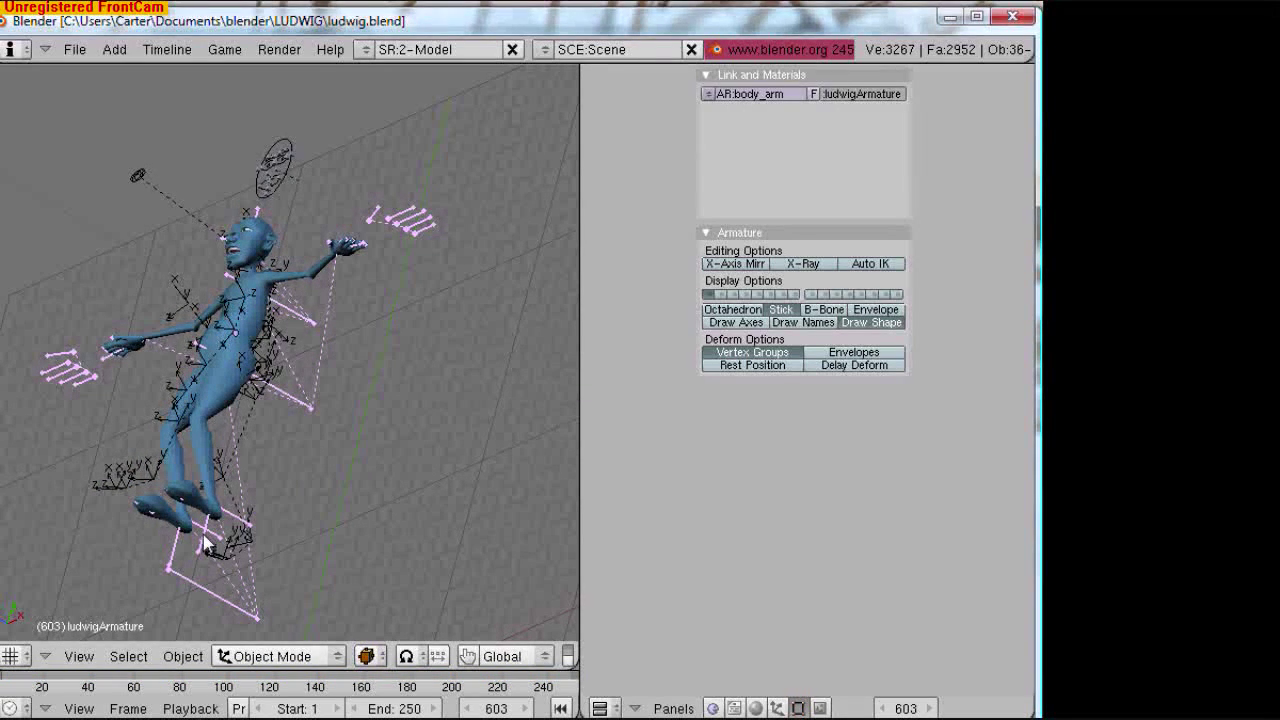
key(ctrl+Tab)
right_click(205, 543)
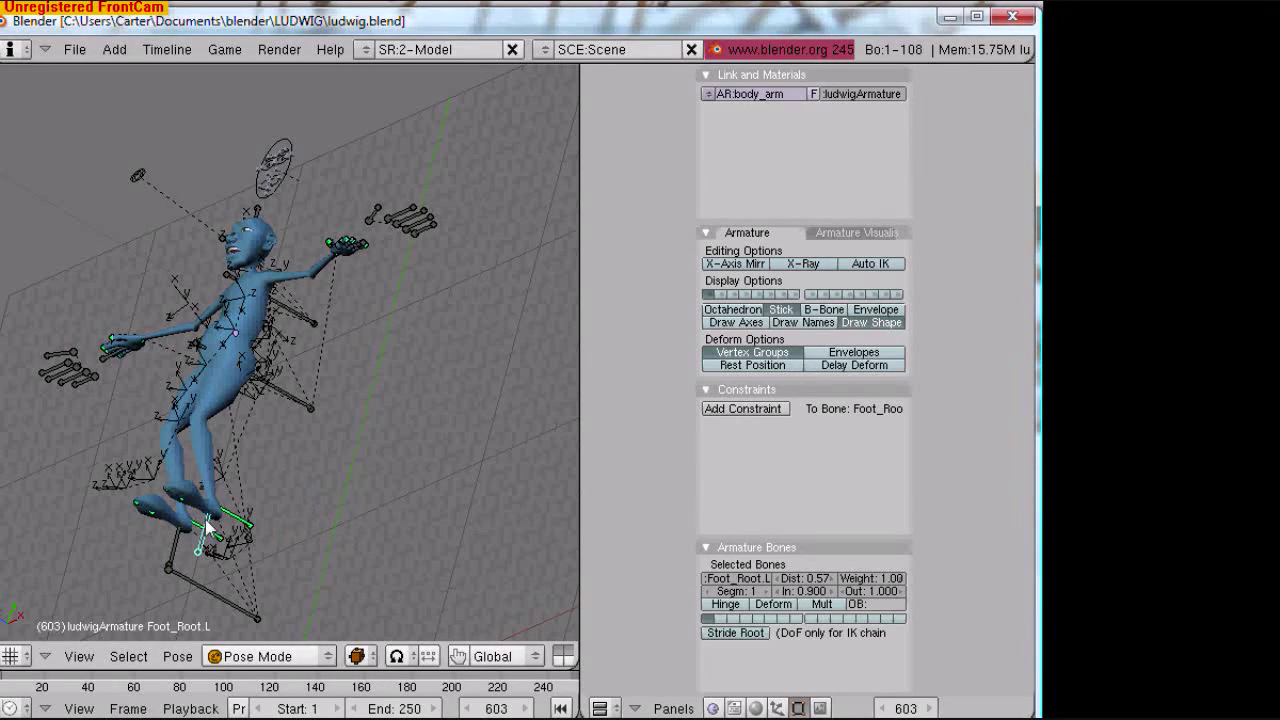
middle_drag(205, 519, 215, 585)
right_click(210, 580)
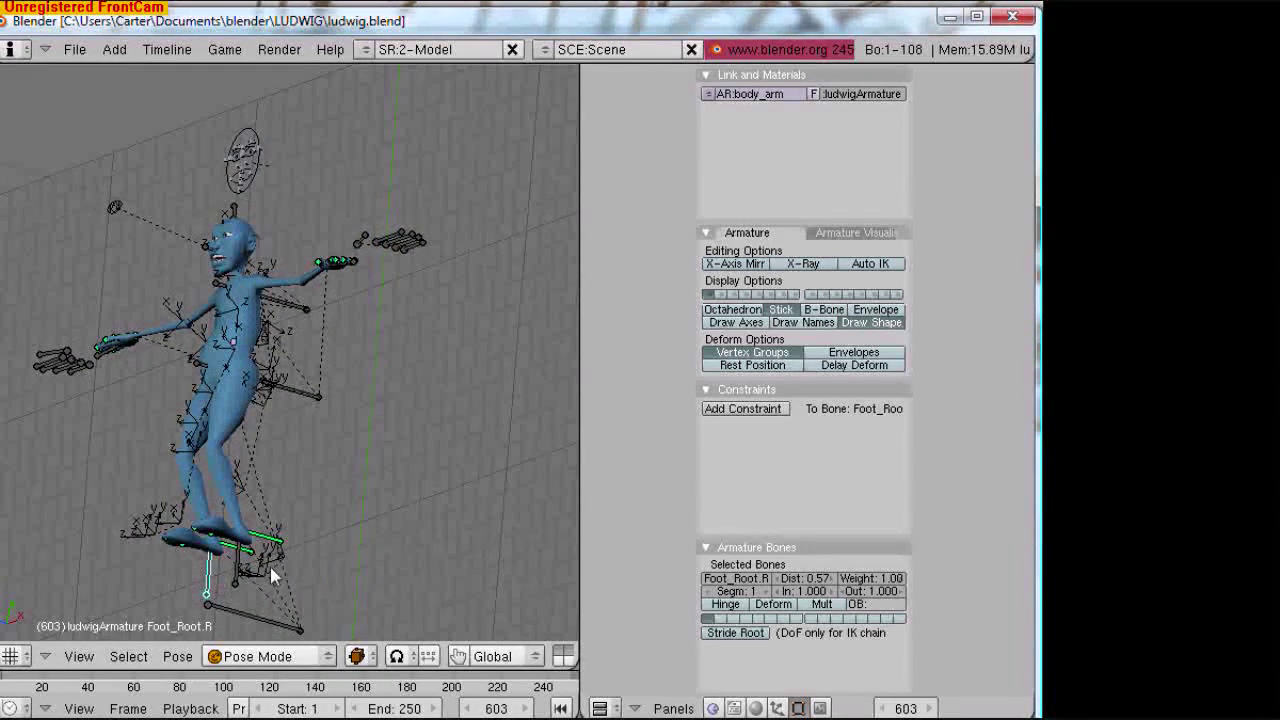
- Add a Copy Location constraint to Foot_Root.R targeting footEmpty.R
click(742, 409)
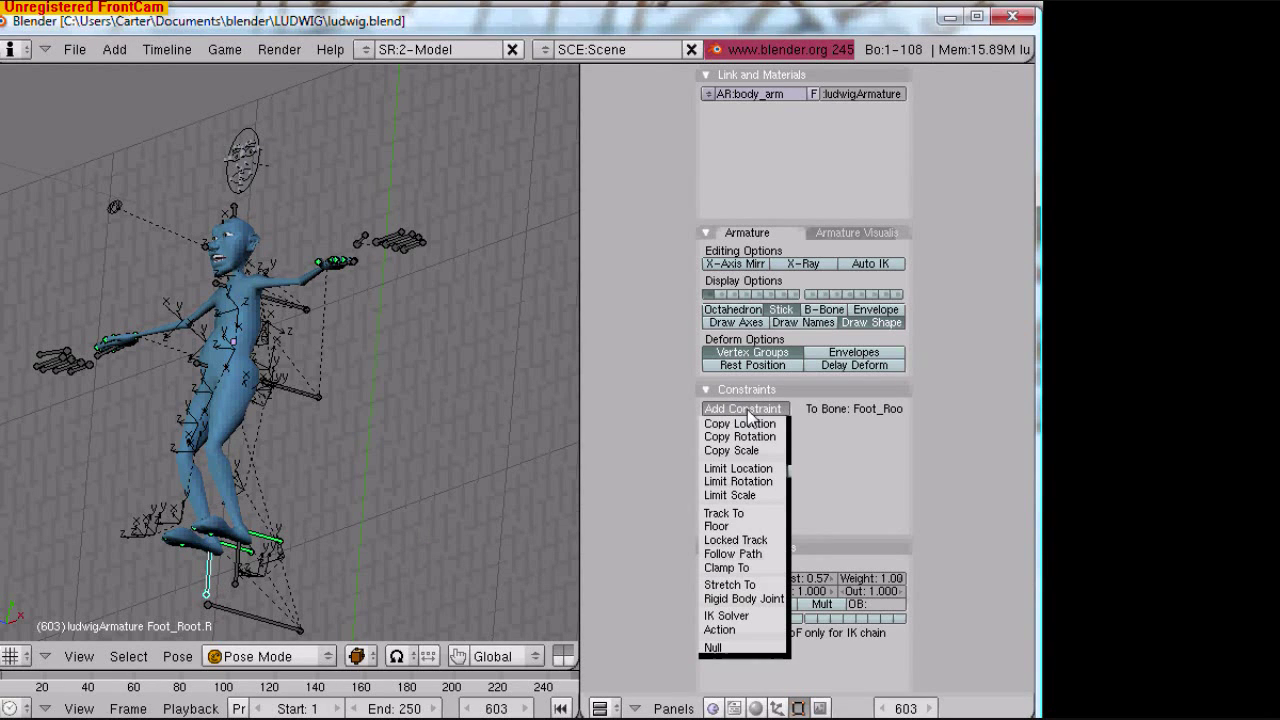
click(740, 424)
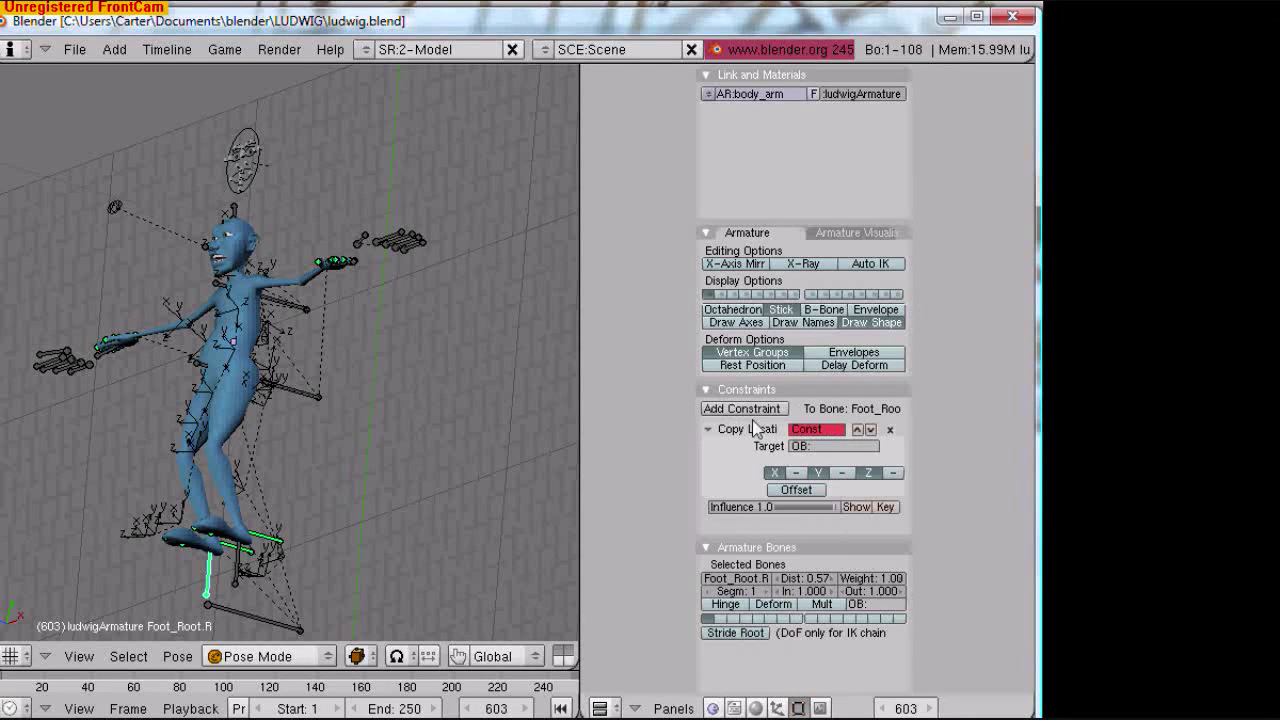
click(818, 448)
text(footEmpty.R)
key(Return)
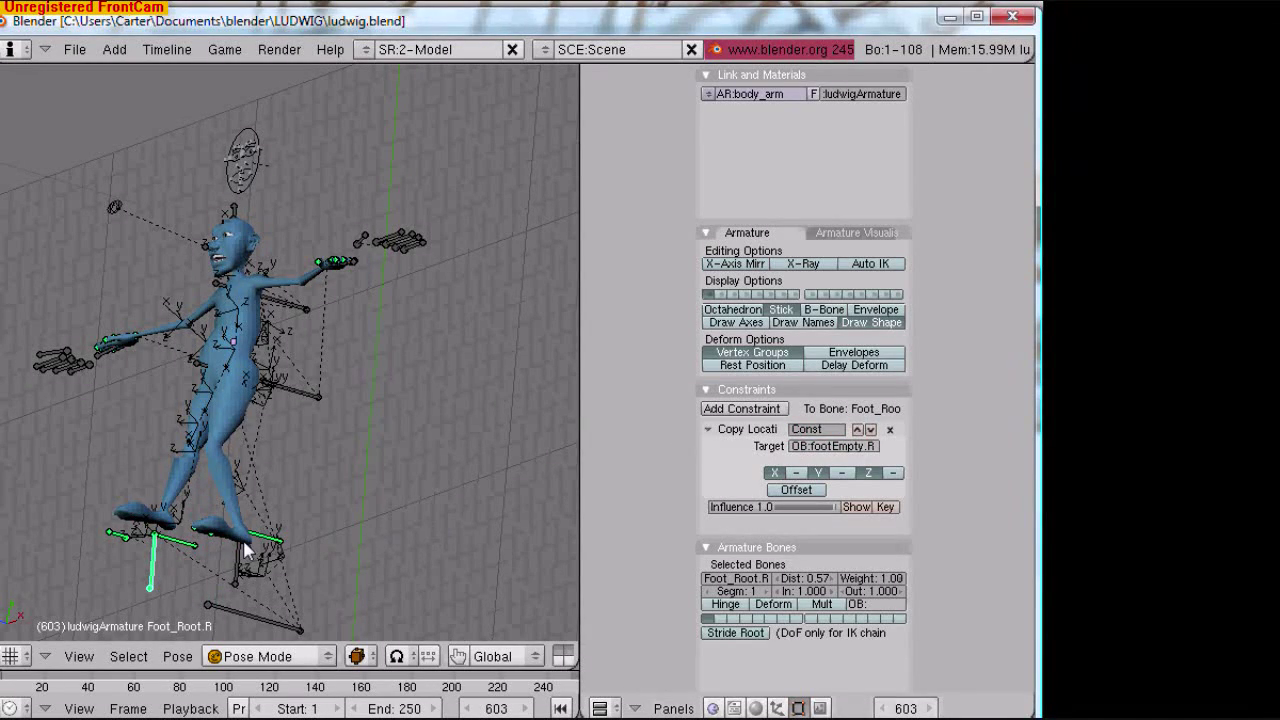
middle_drag(273, 566, 250, 555)
- Rename the left-foot empty Empty.017 to footEmpty.L
scroll(238, 542, up, 6)
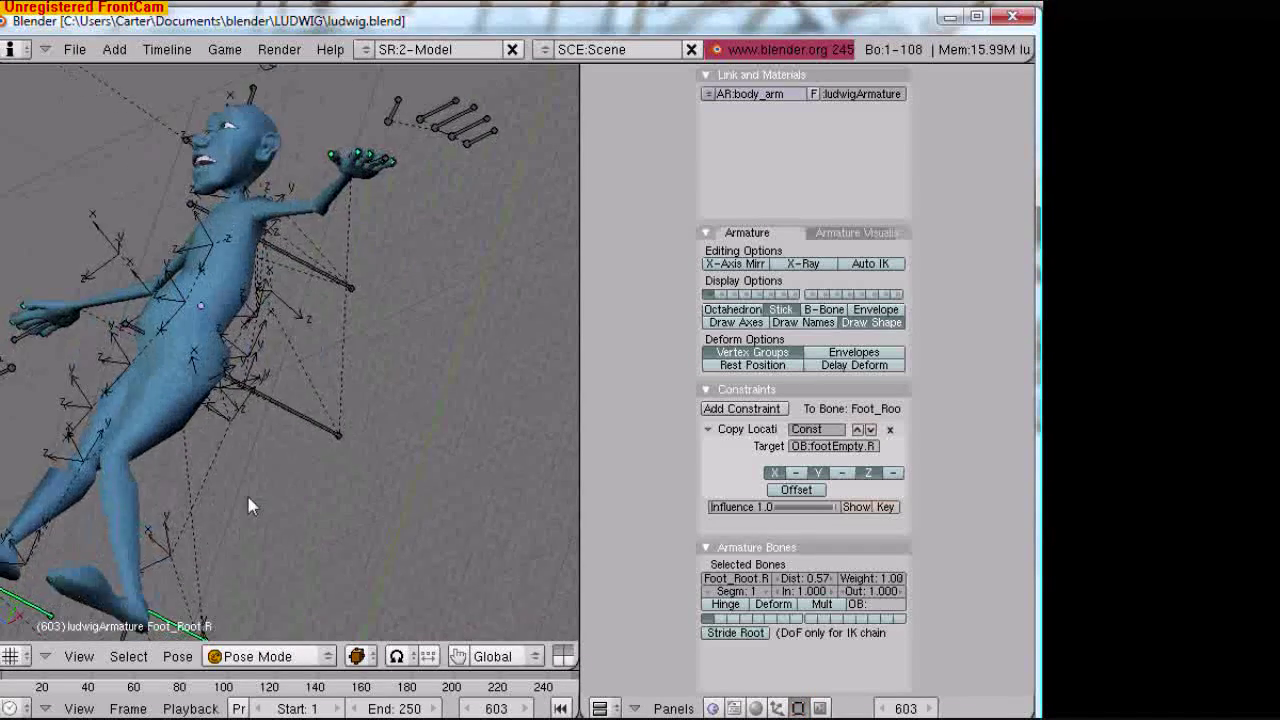
right_click(157, 530)
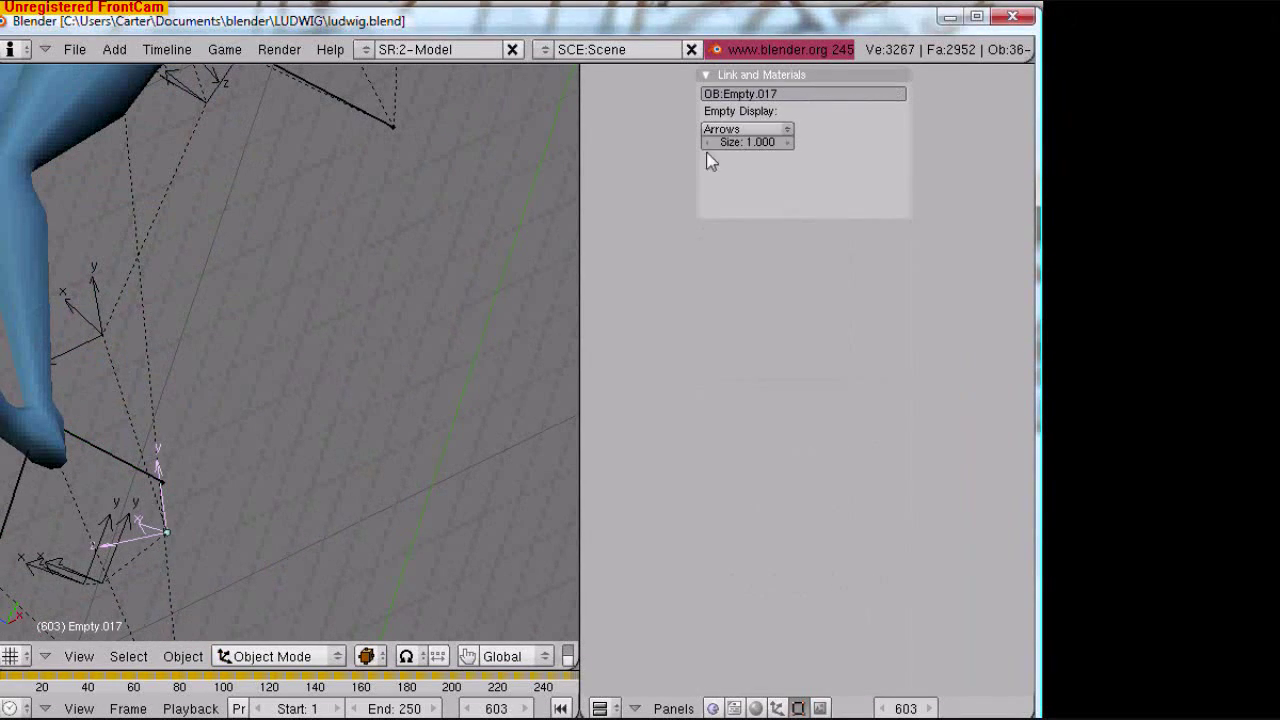
click(746, 97)
text(foot)
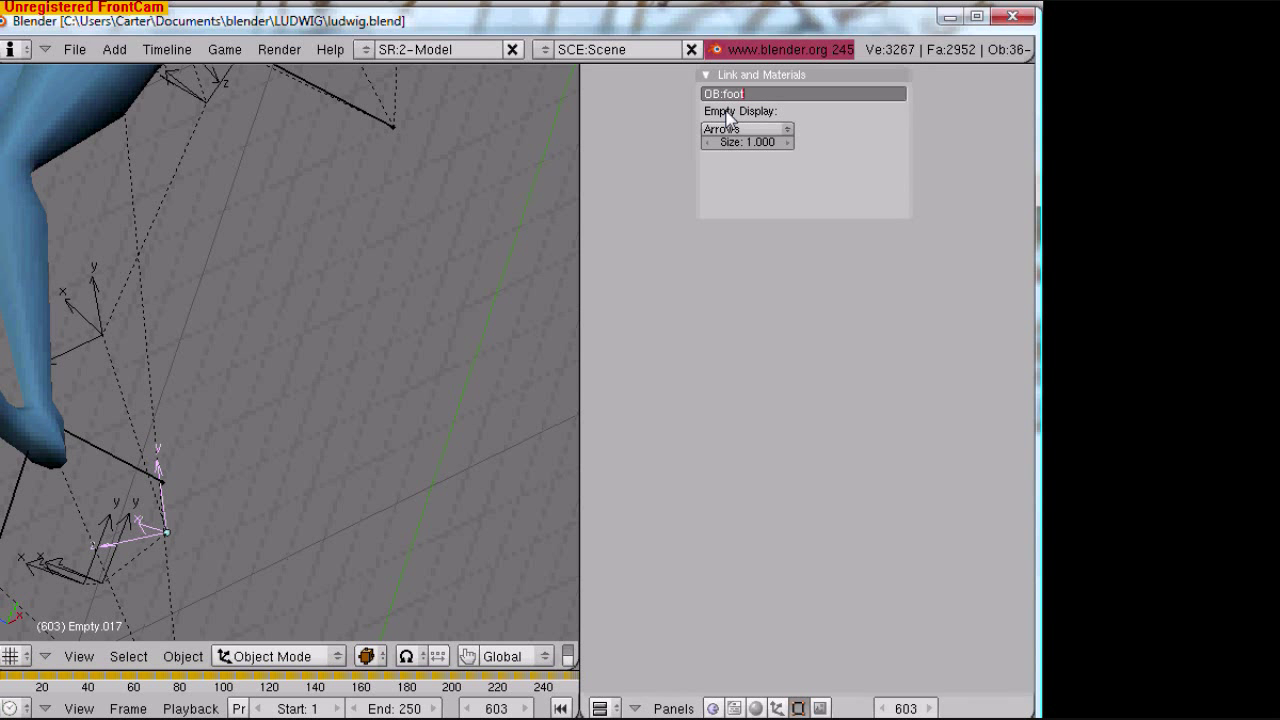
key(Return)
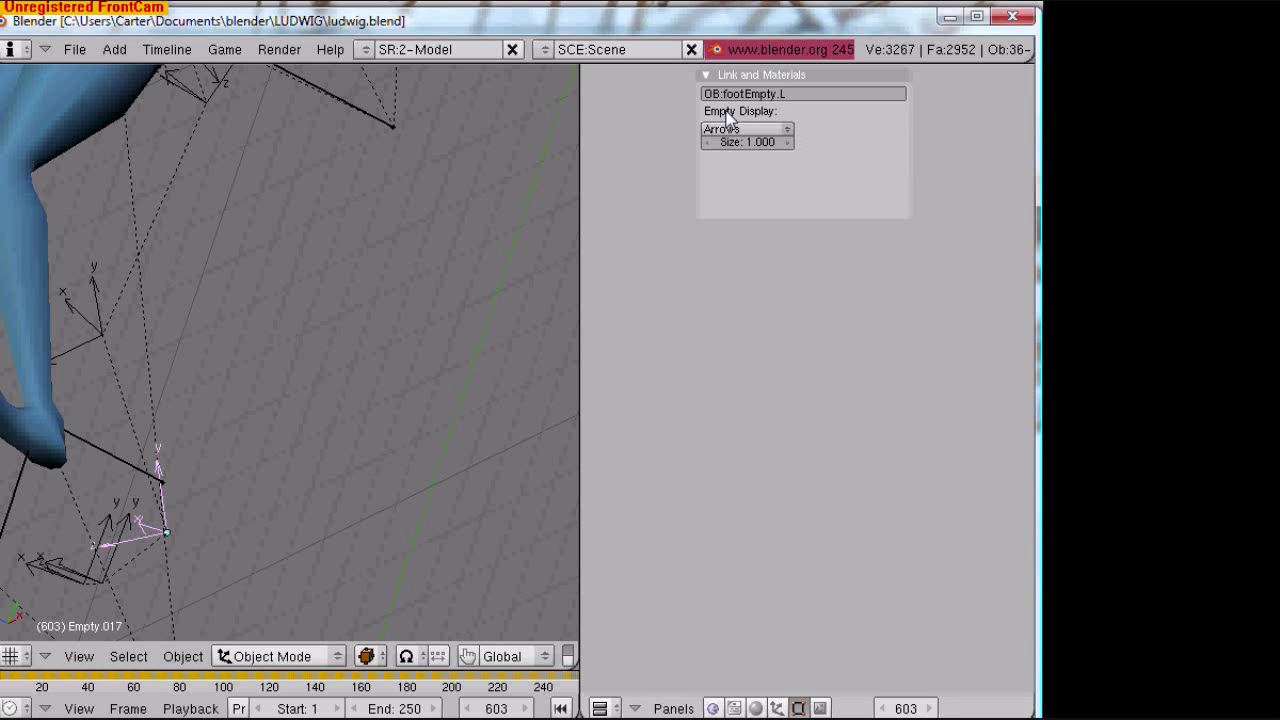
click(763, 97)
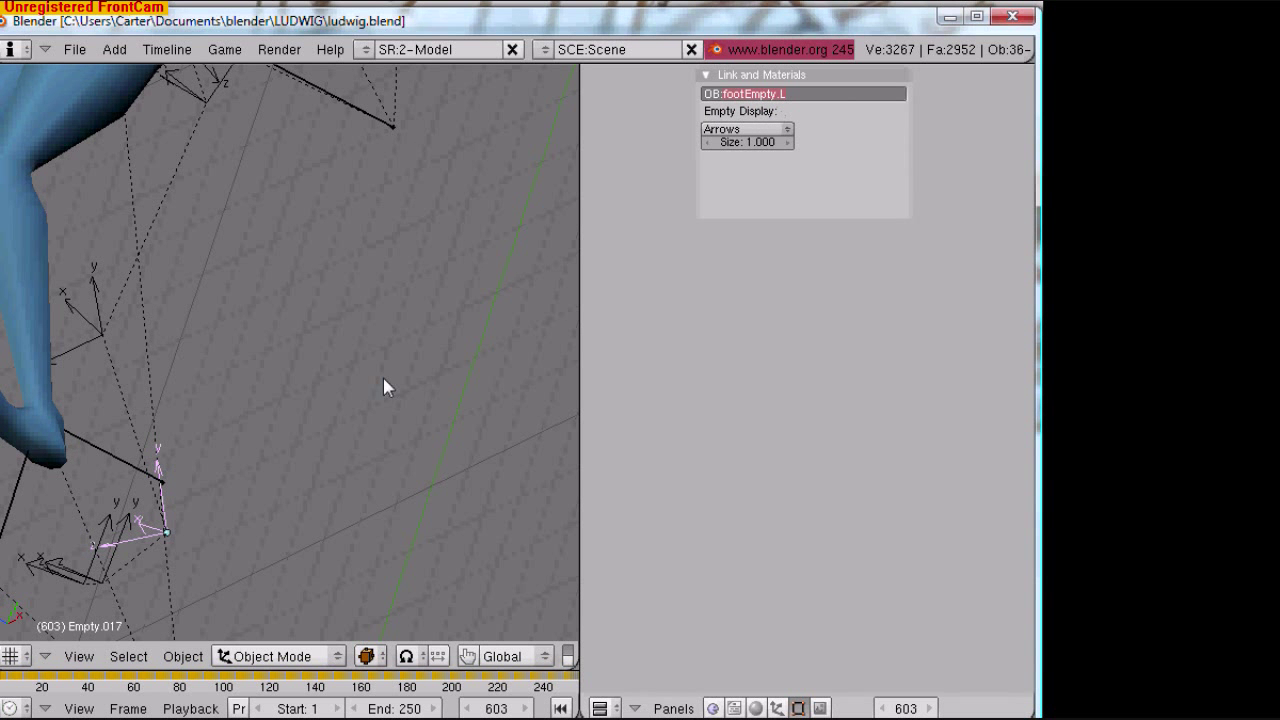
- Give the Foot_Root.L bone a Copy Location constraint targeting footEmpty.L
scroll(190, 432, down, 3)
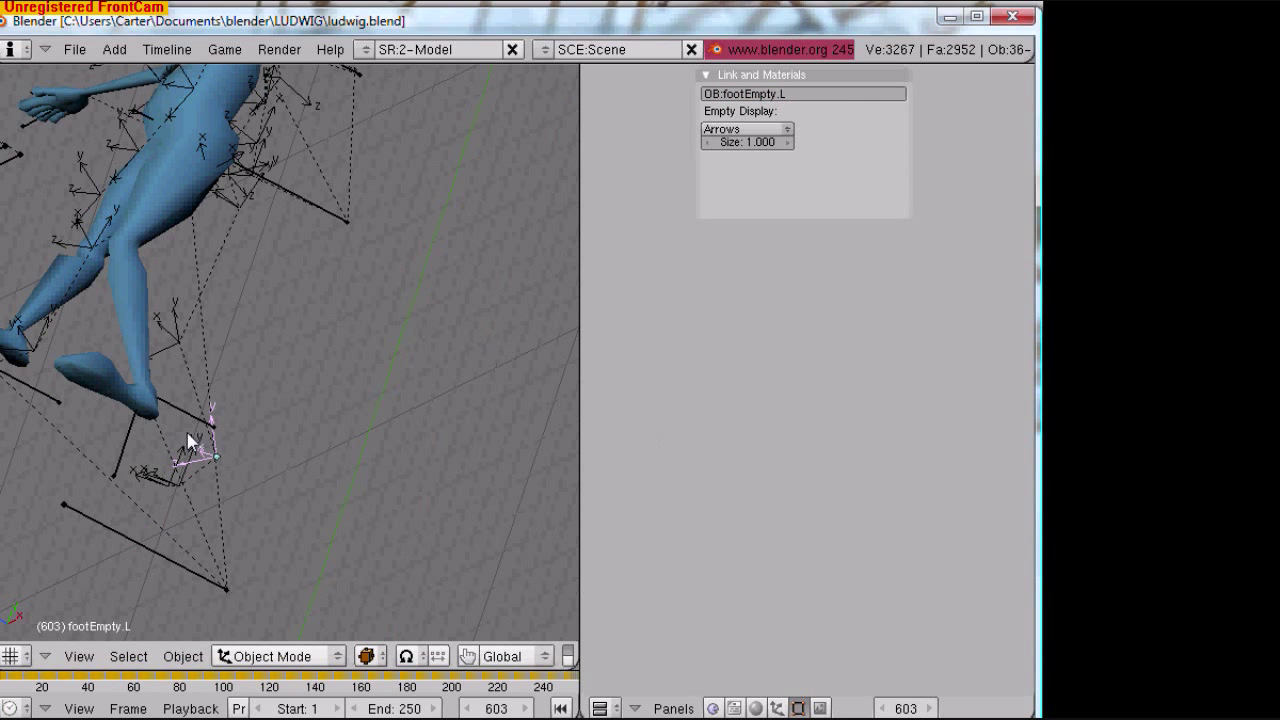
right_click(125, 447)
click(743, 409)
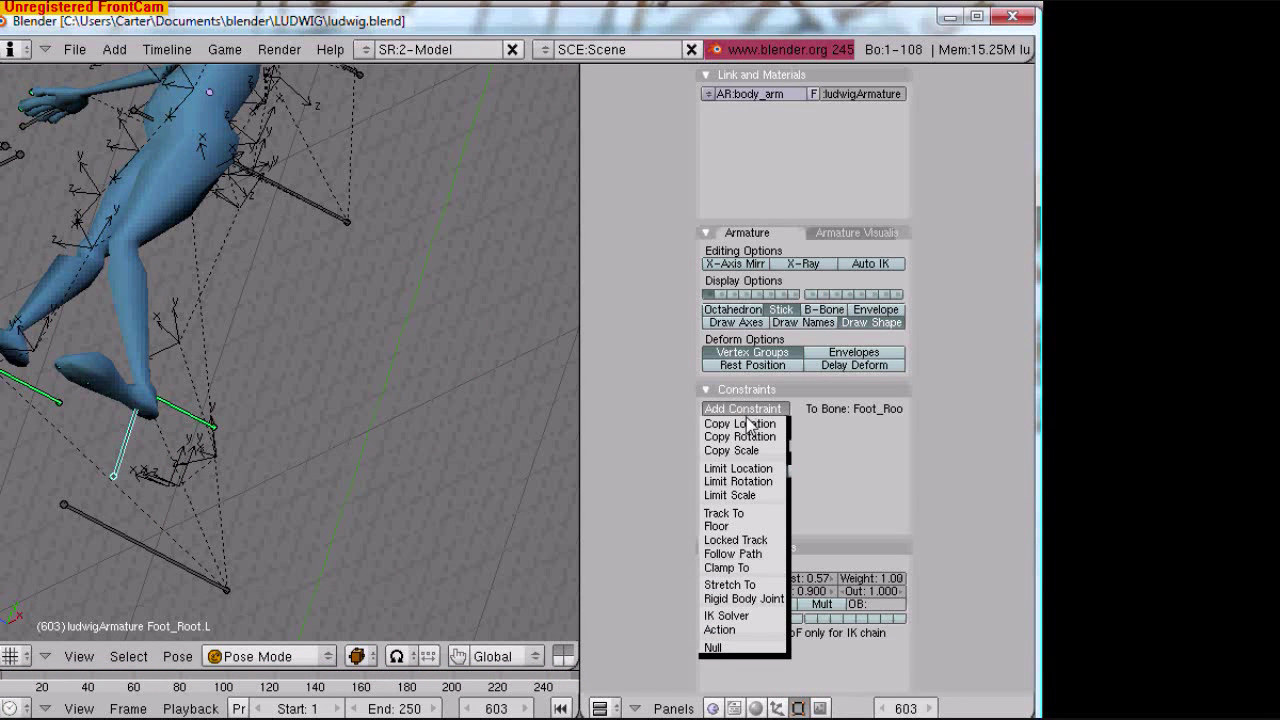
click(749, 424)
text(footEmpty.L)
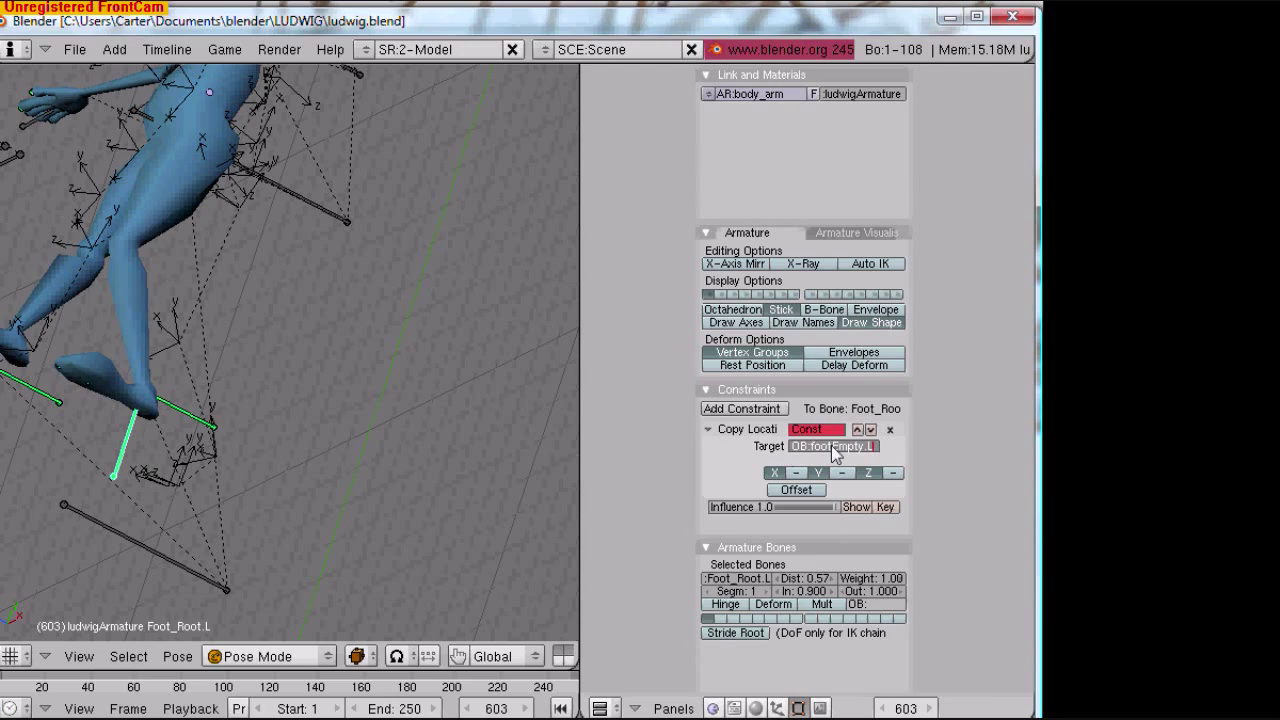
key(Return)
middle_drag(414, 424, 159, 429)
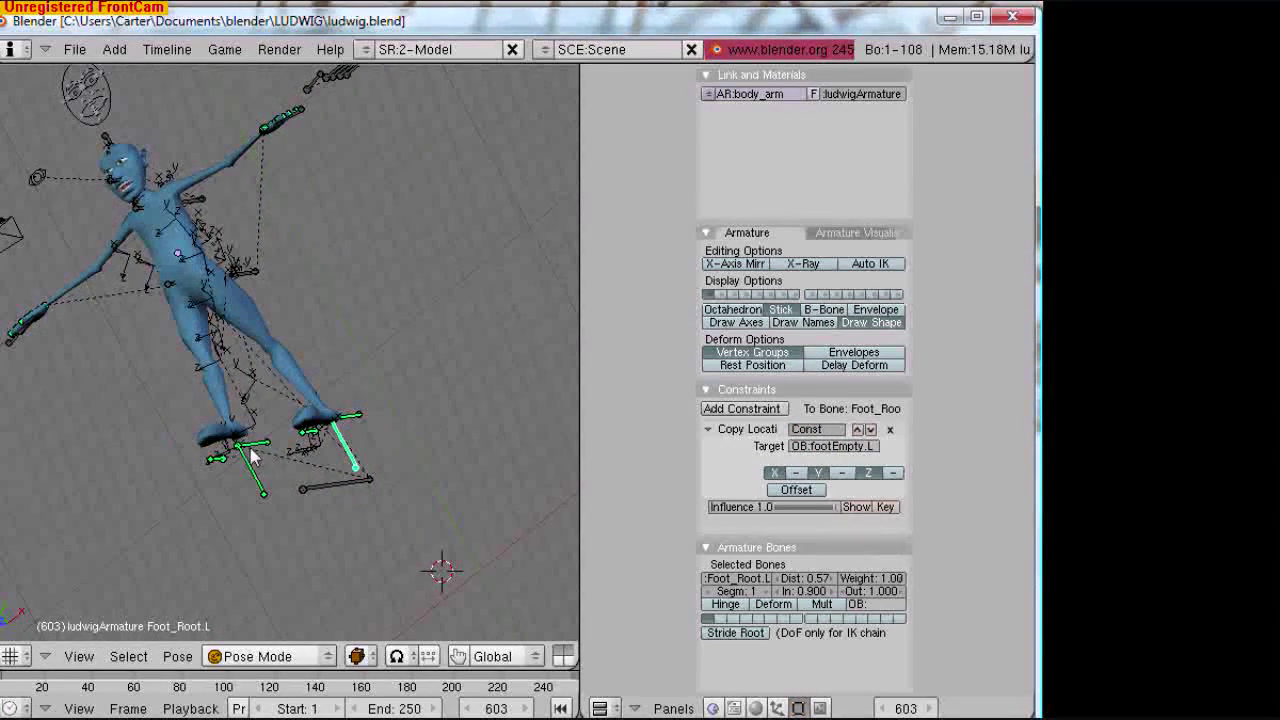
- Preview the walk animation from the front to check the left foot, stopping back at frame 603
key(KP_7)
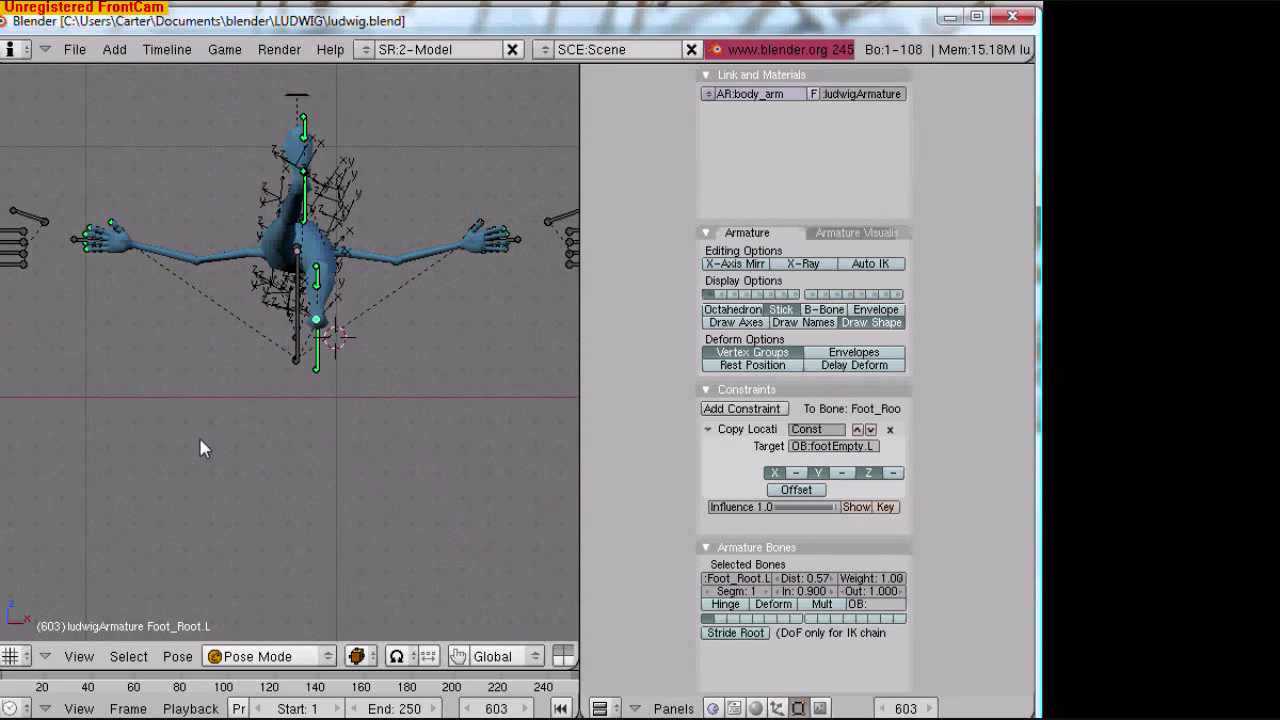
middle_drag(203, 228, 281, 408)
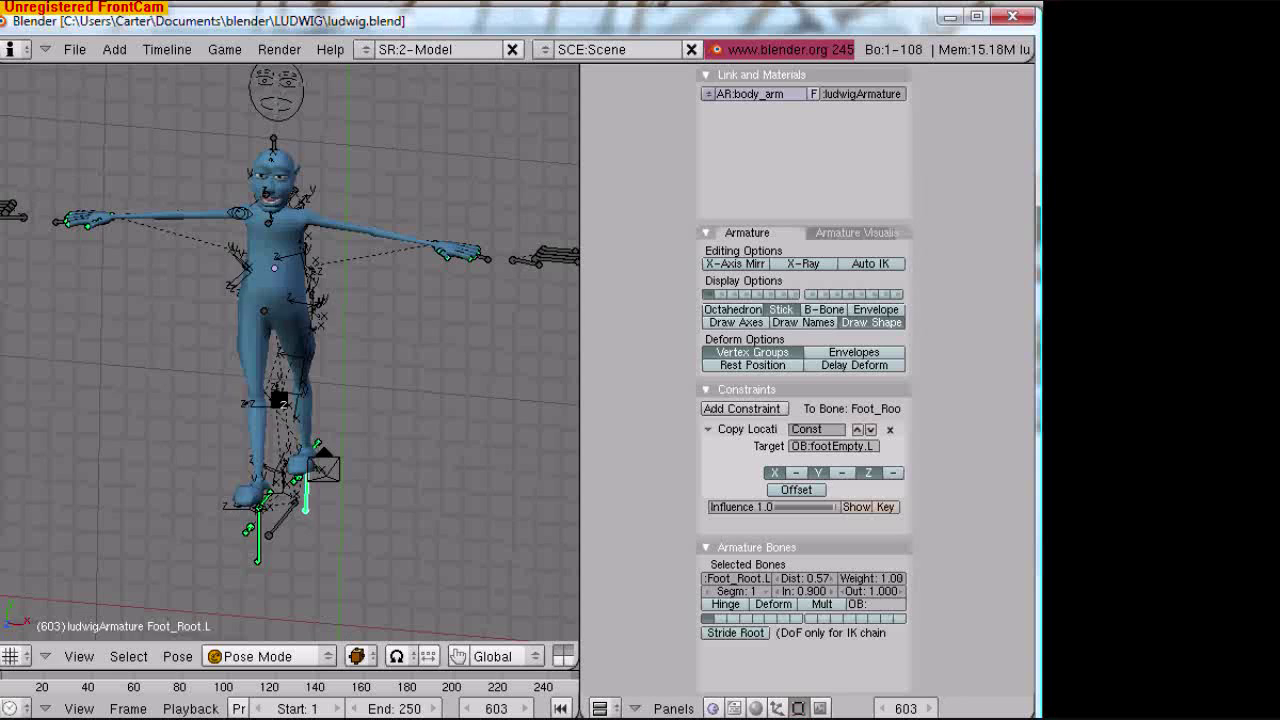
key(alt+a)
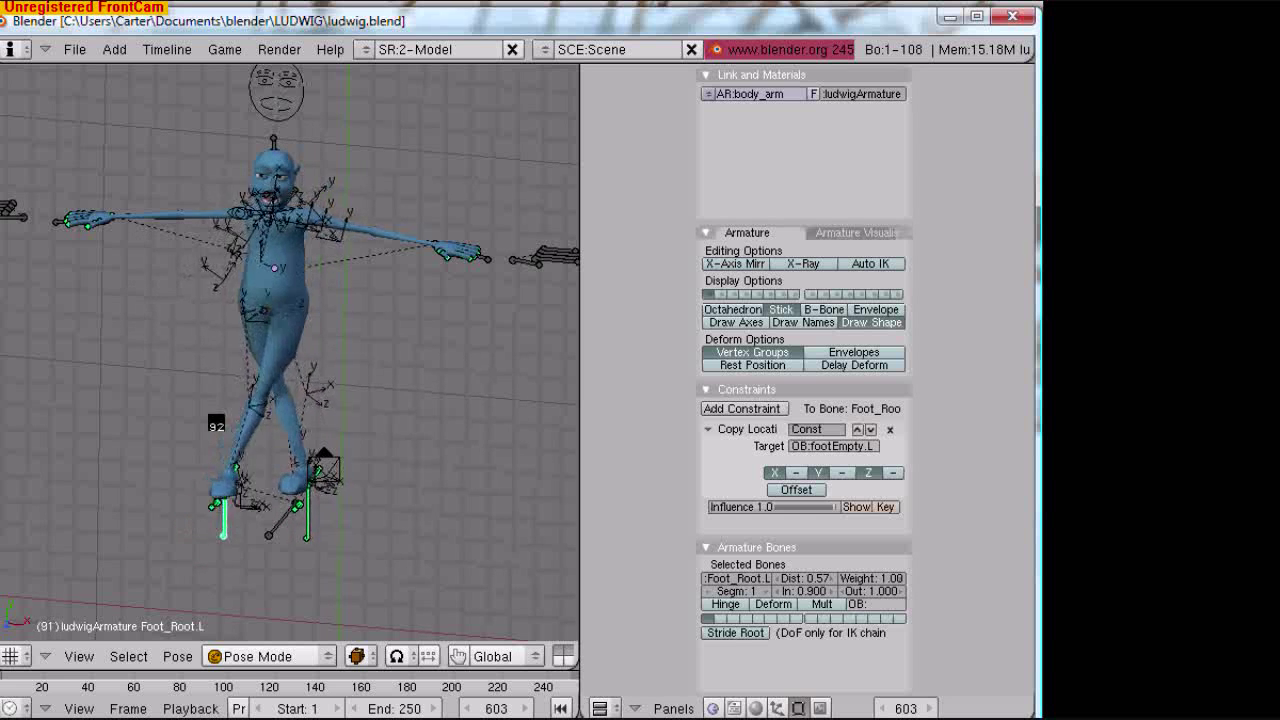
key(Escape)
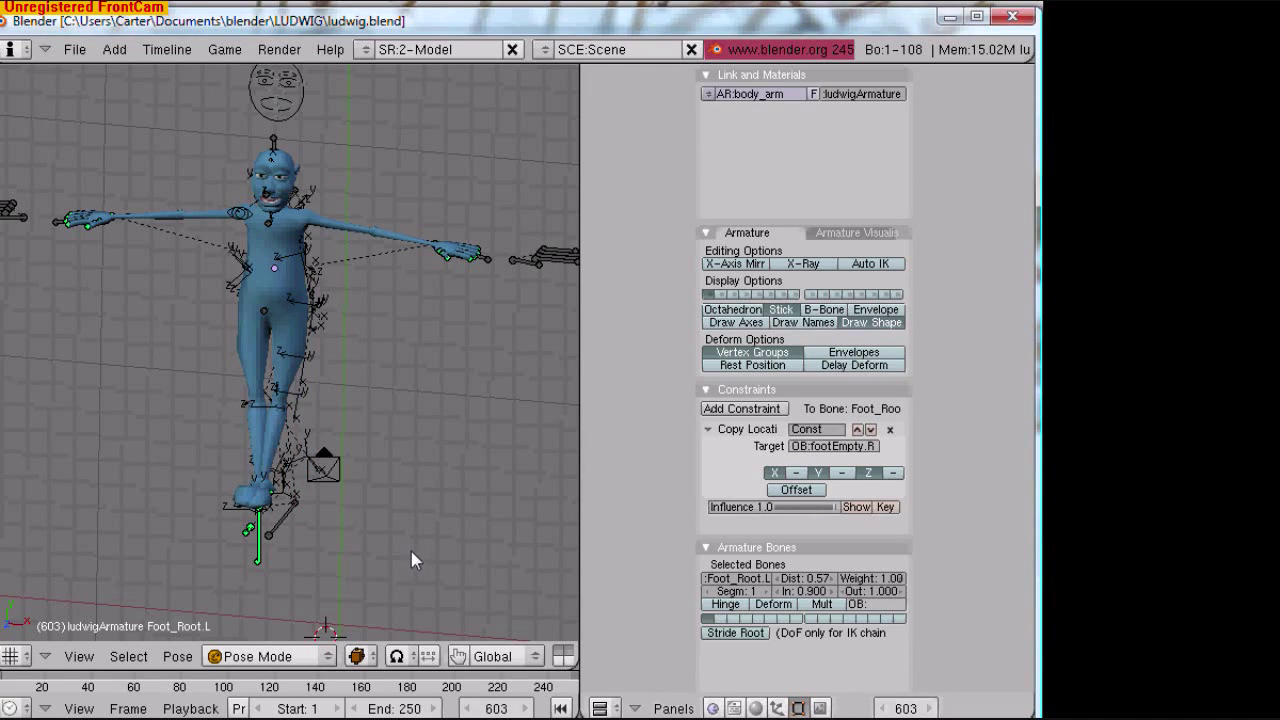
- Retarget Foot_Root.R's Copy Location constraint to footEmpty.L and play the walk to check the feet
middle_drag(411, 551, 351, 528)
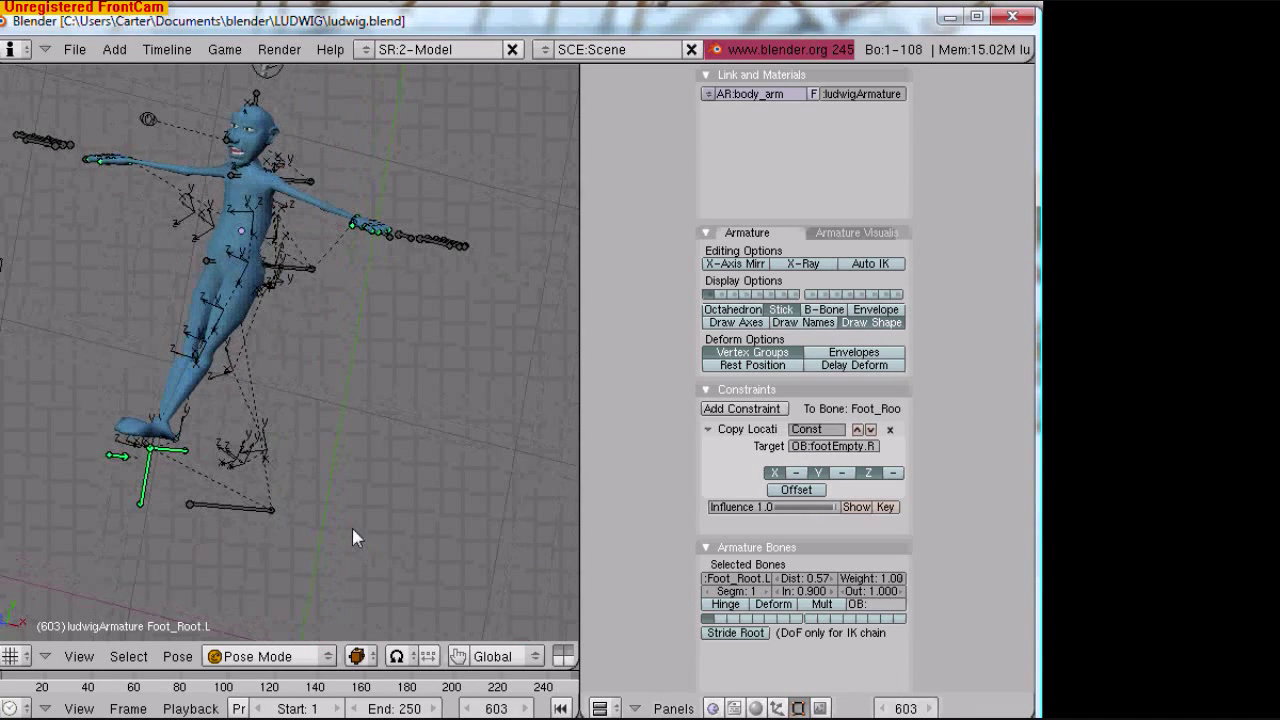
right_click(148, 478)
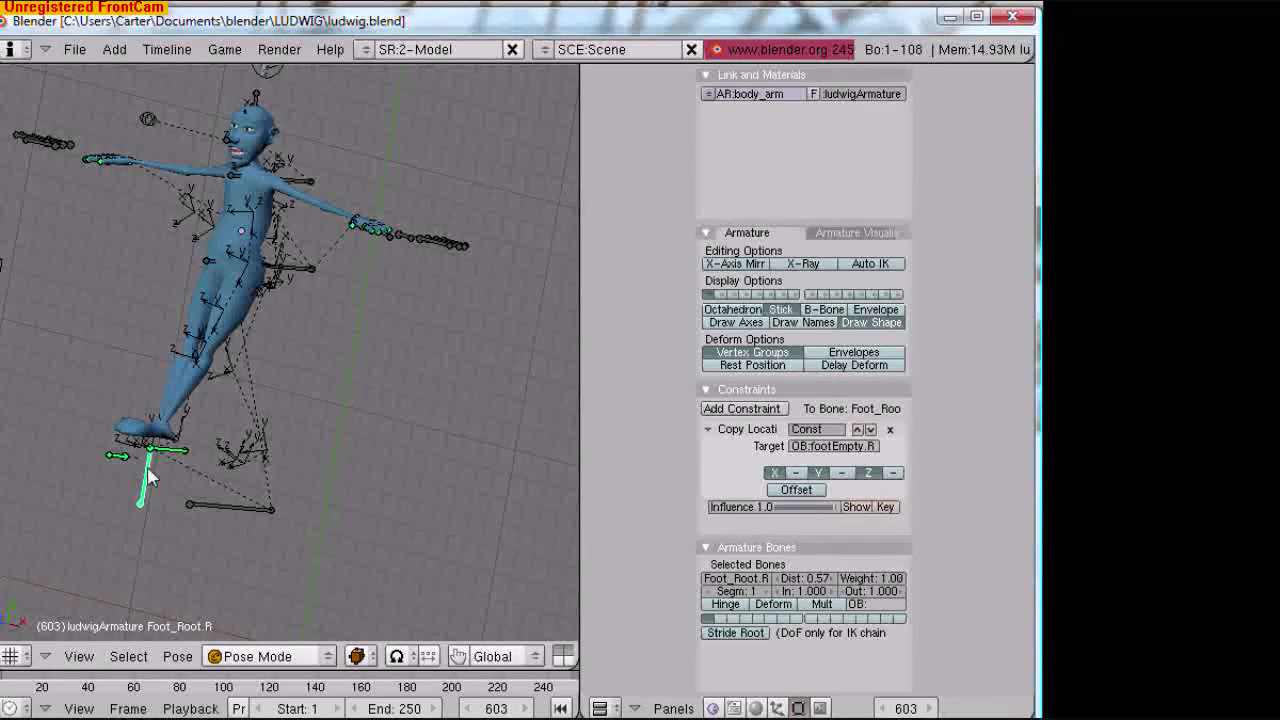
click(873, 449)
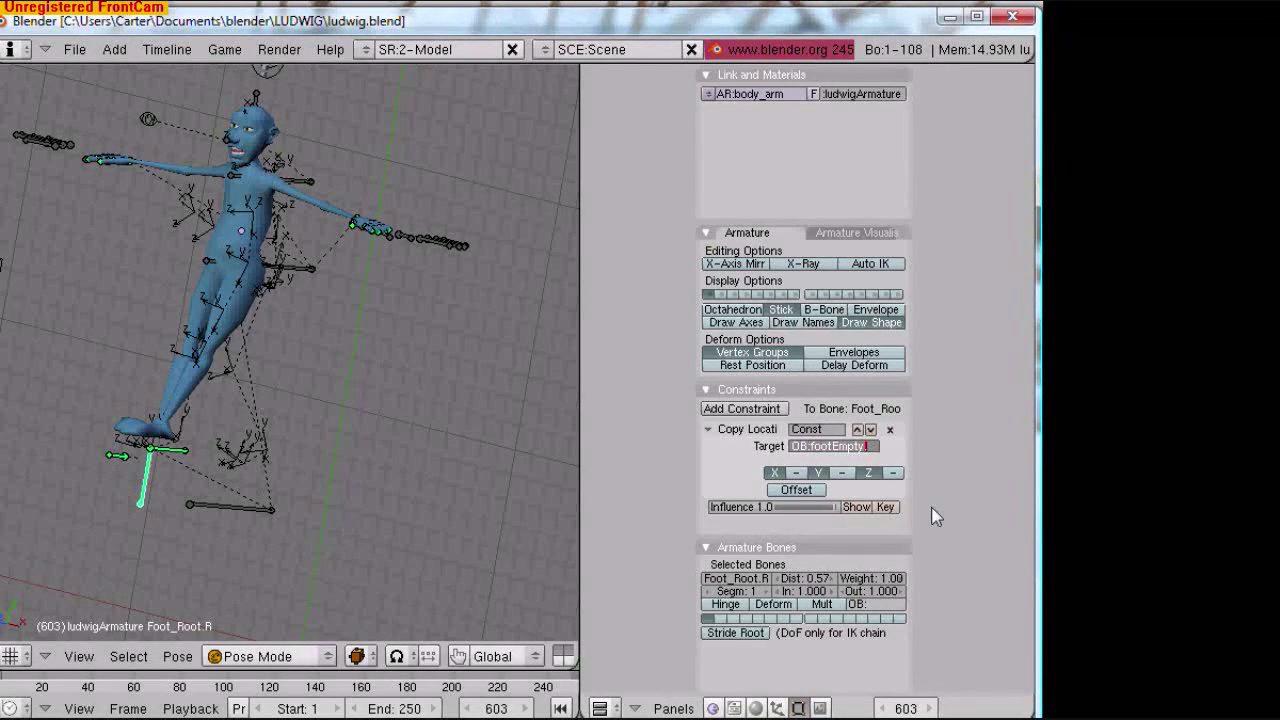
middle_drag(250, 480, 306, 476)
key(alt+a)
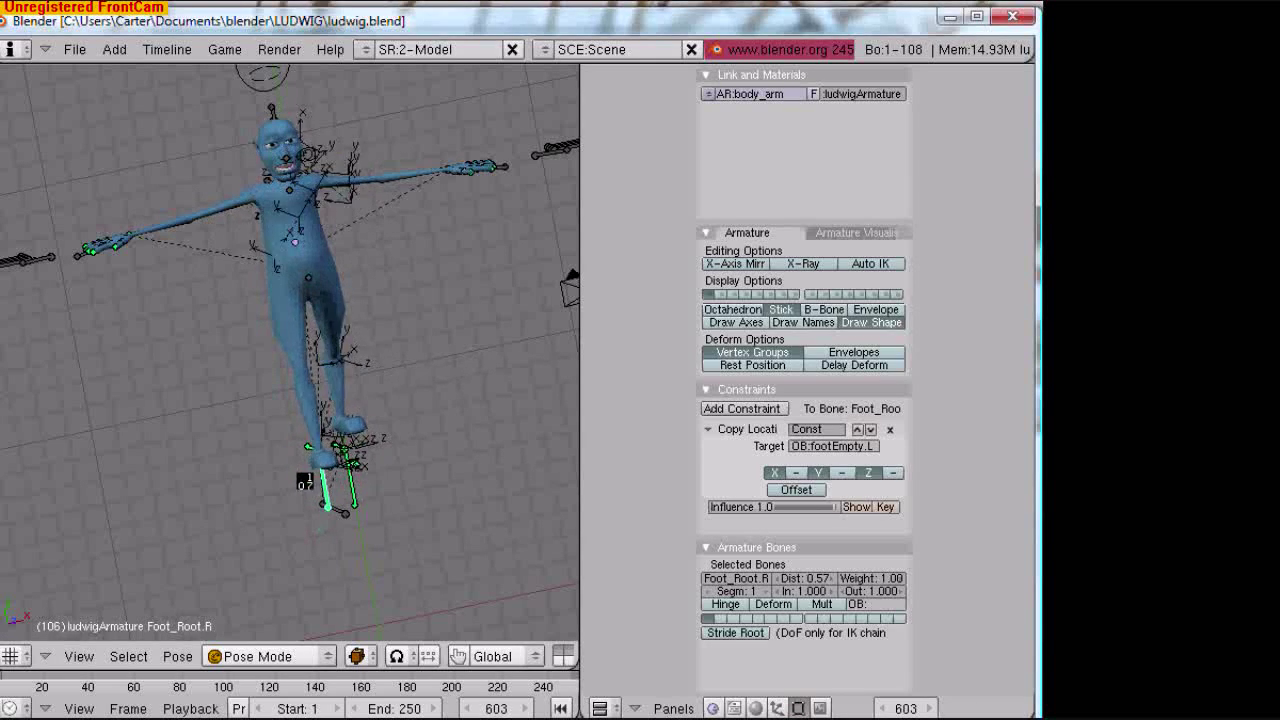
- Stop playback at frame 603, then orbit and zoom the view in on the legs
key(Escape)
middle_drag(251, 383, 149, 410)
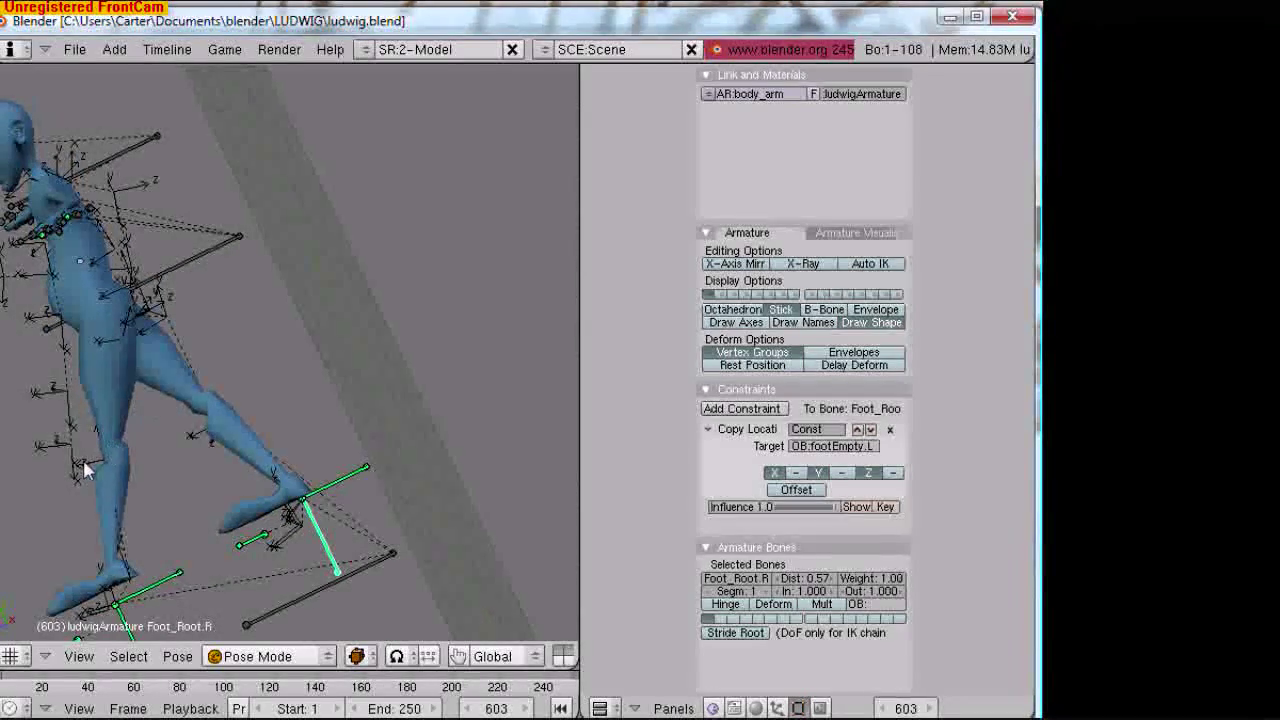
middle_drag(118, 462, 243, 423)
scroll(243, 423, up, 2)
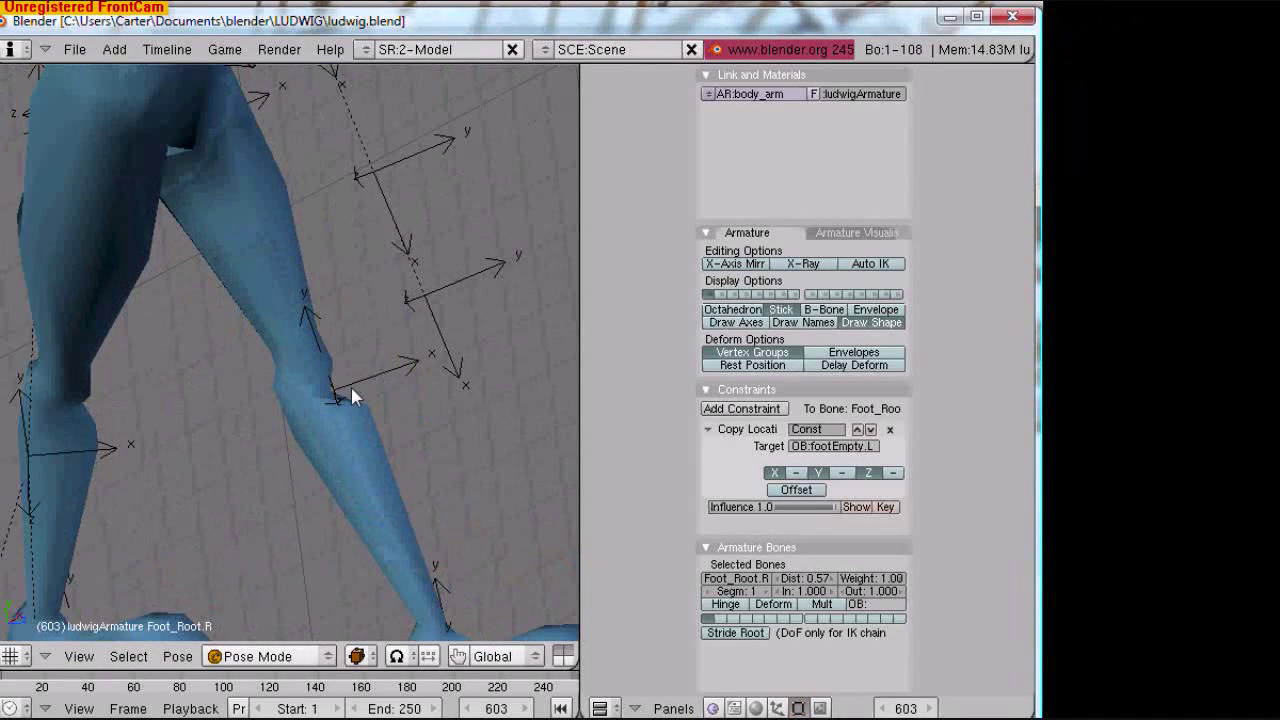
scroll(365, 390, up, 2)
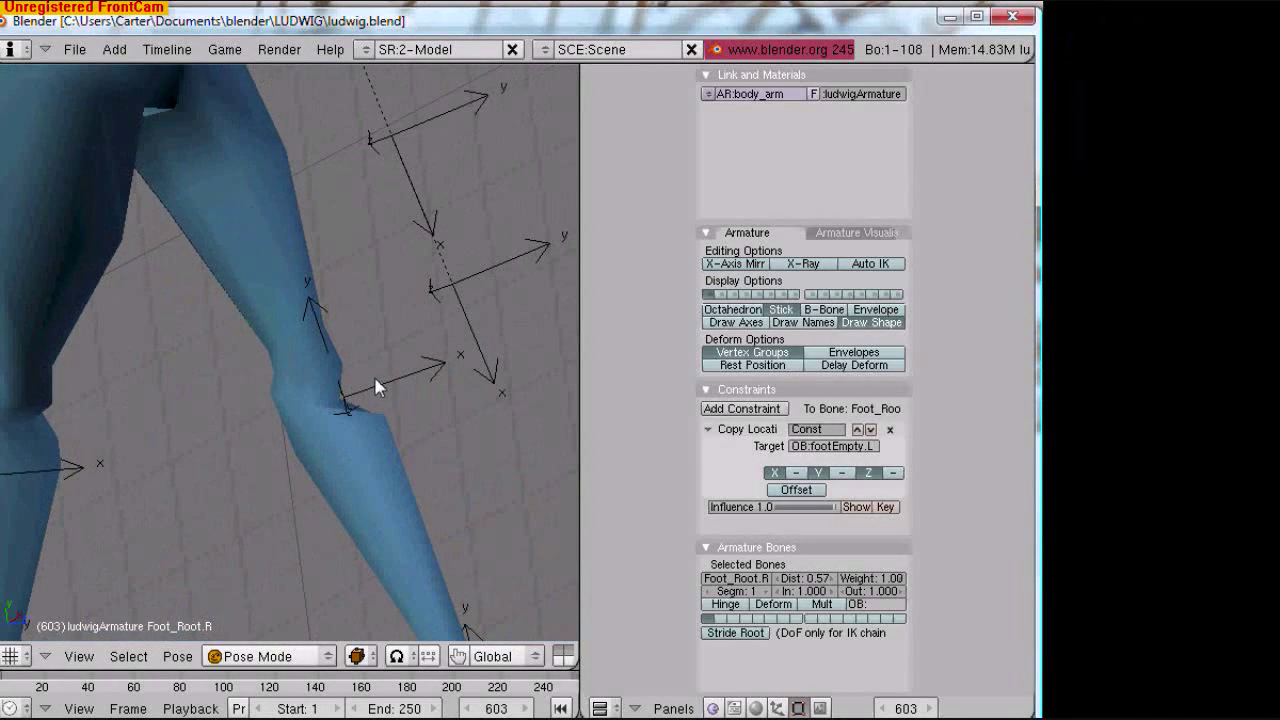
- Select Empty.023 and rename it handEmpty.L in the OB name field
right_click(455, 297)
scroll(381, 270, down, 2)
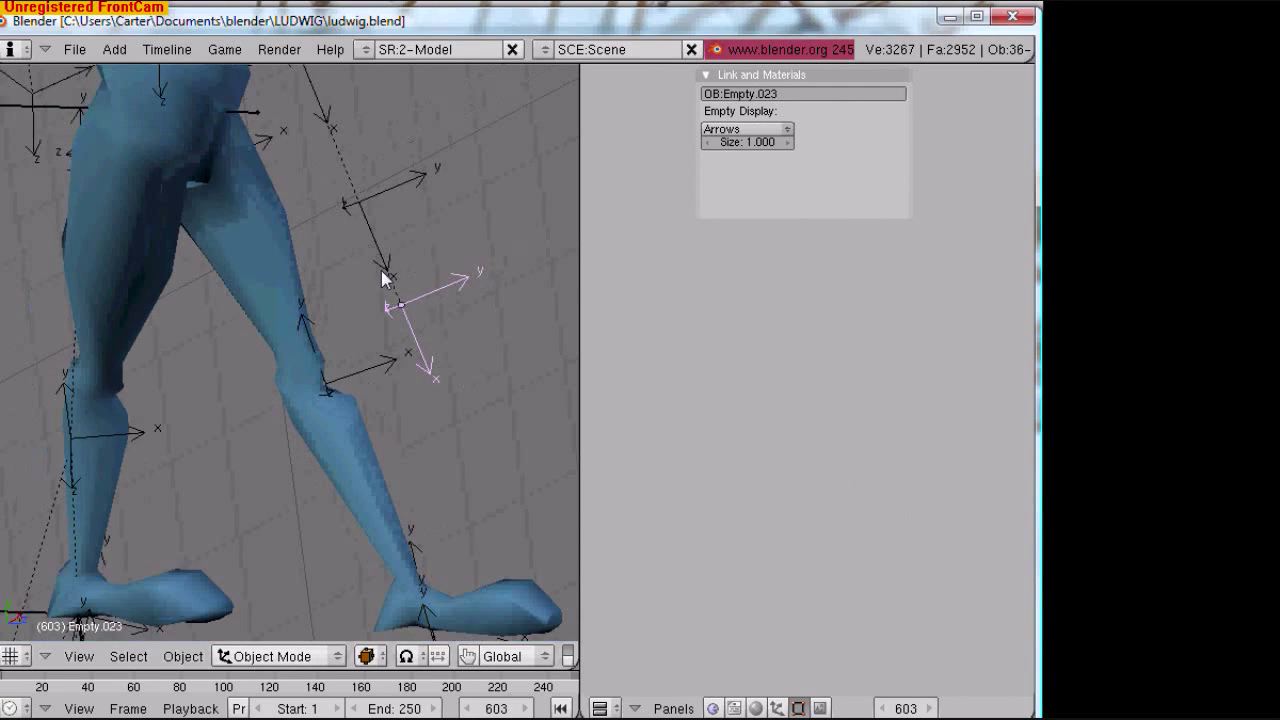
scroll(381, 270, down, 3)
middle_drag(378, 283, 307, 315)
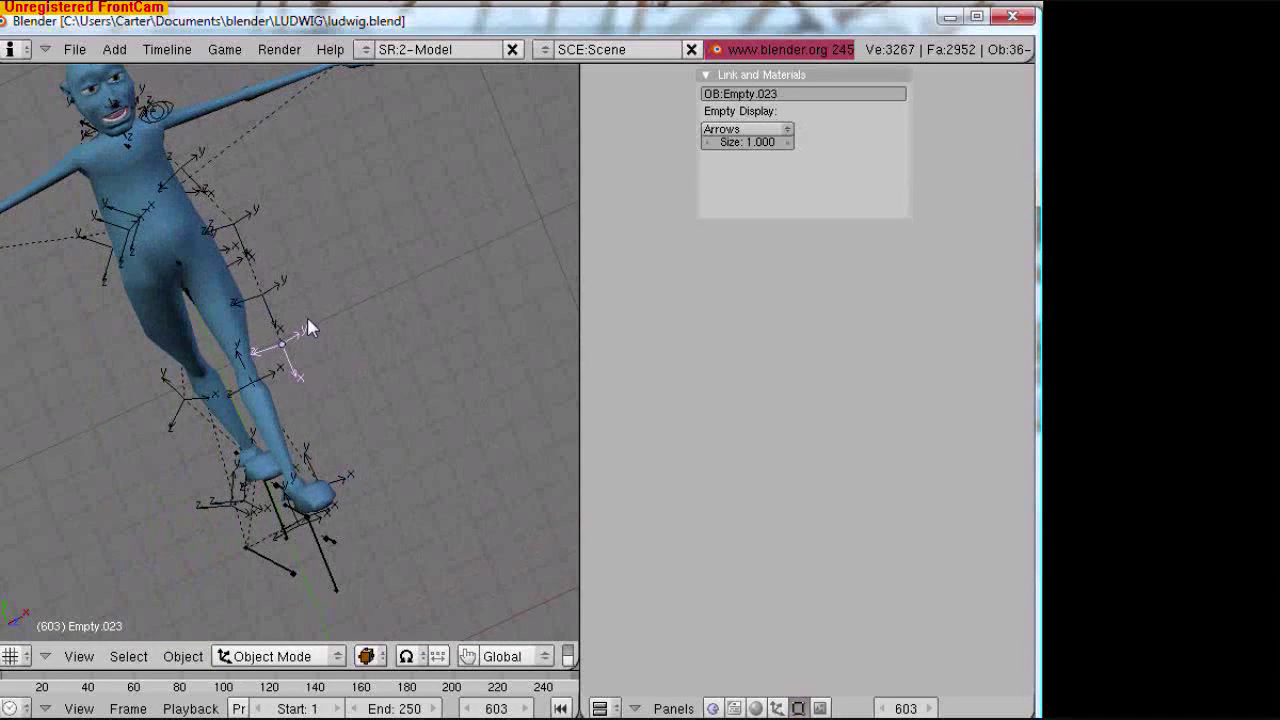
click(743, 96)
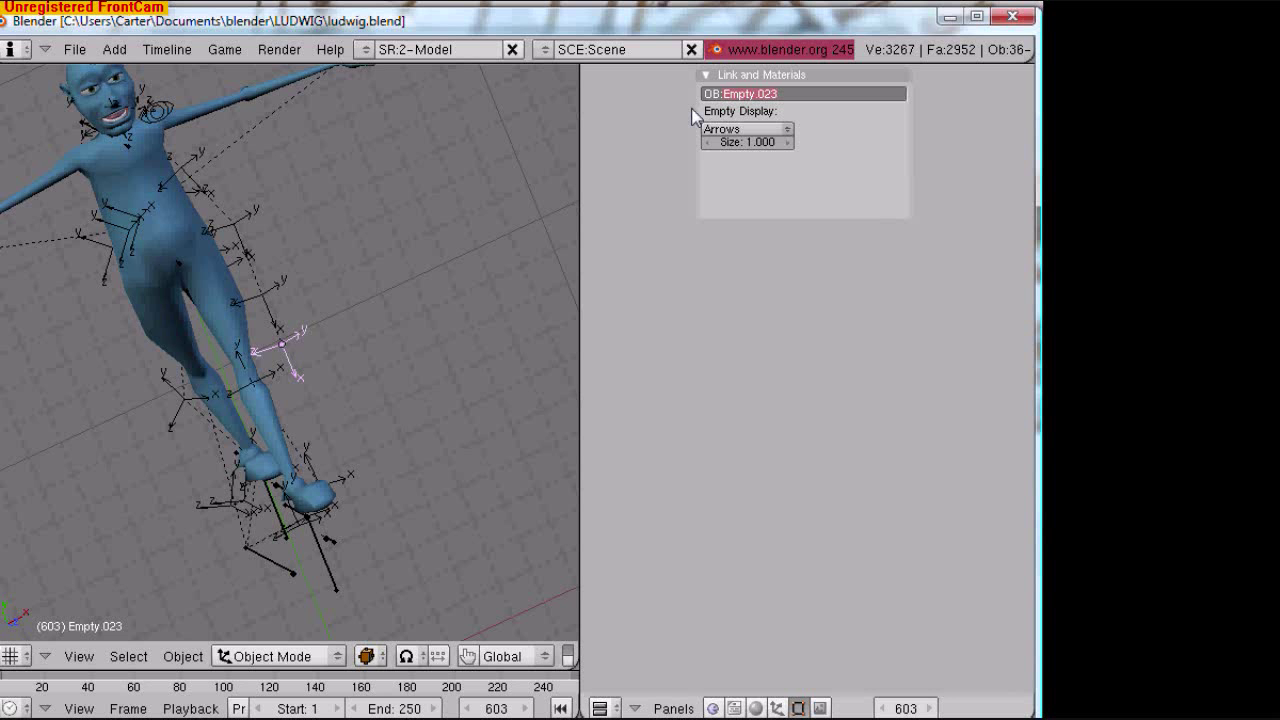
text(hand)
key(Return)
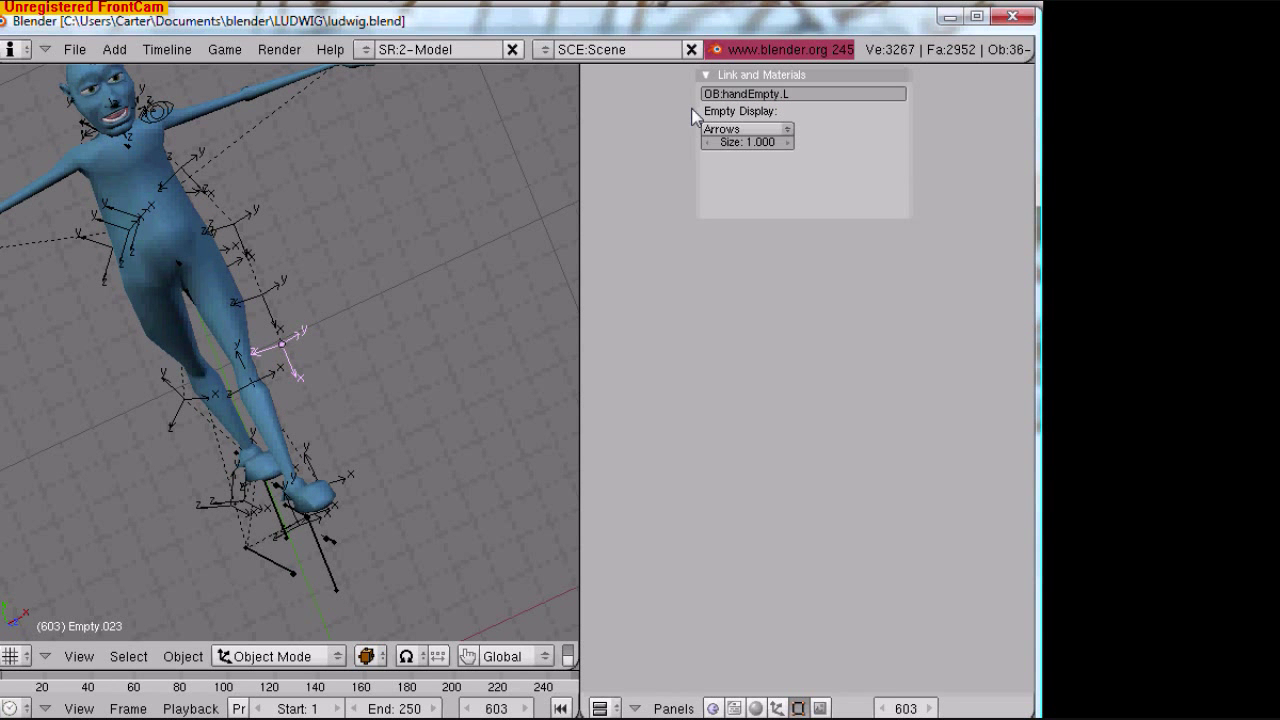
middle_drag(558, 128, 383, 212)
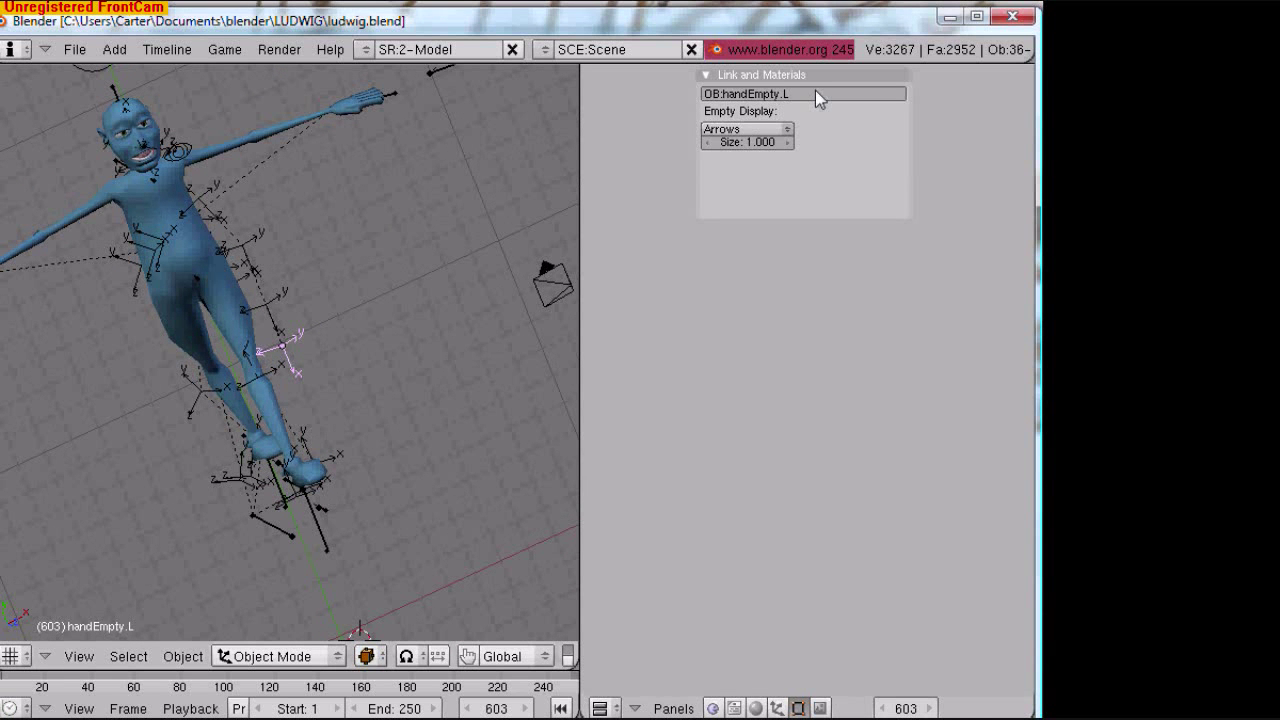
- In Pose Mode, give IK_Arm.L a Copy Location constraint targeting handEmpty.L, then orbit to check the arm
right_click(391, 100)
key(ctrl+Tab)
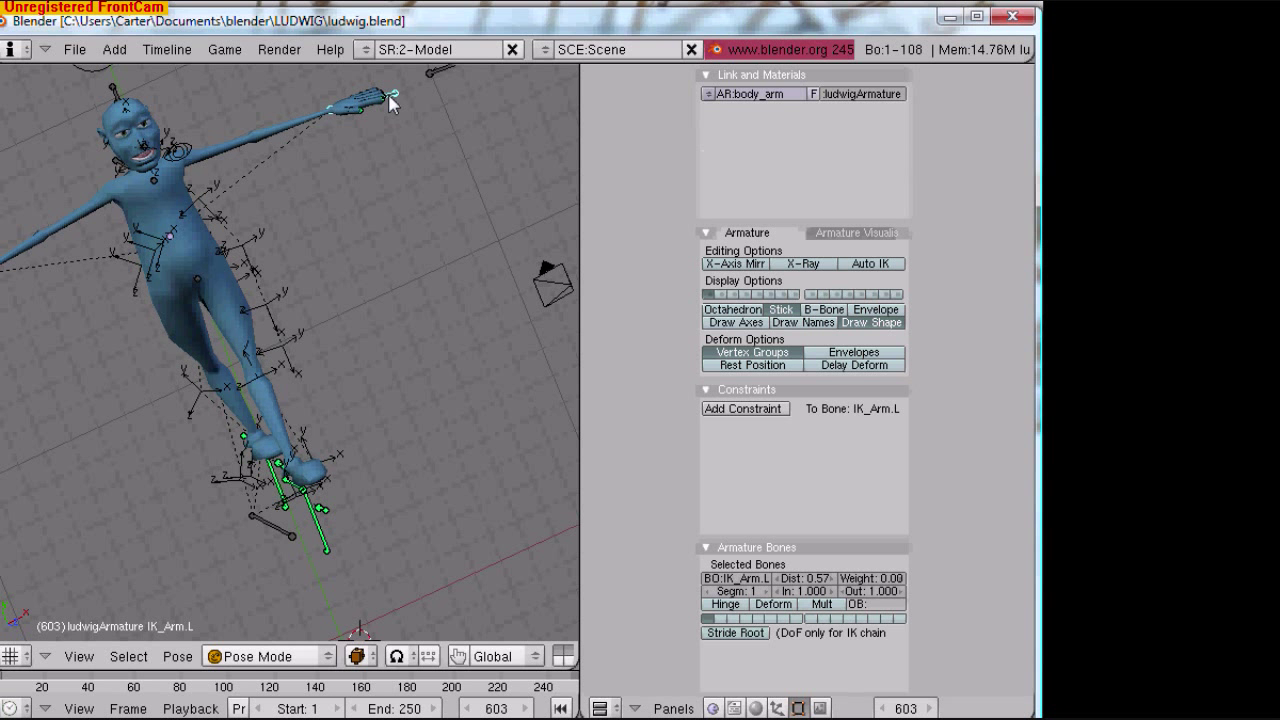
click(768, 410)
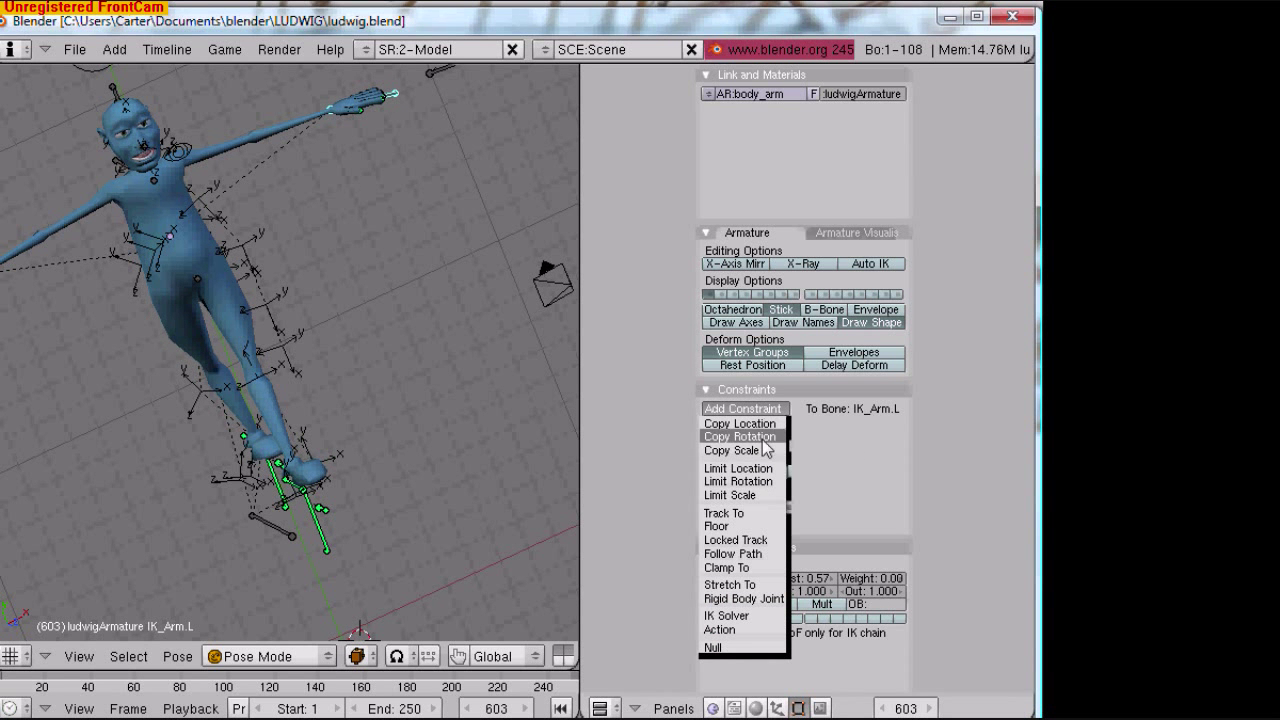
click(765, 424)
click(870, 447)
text(handEmpty)
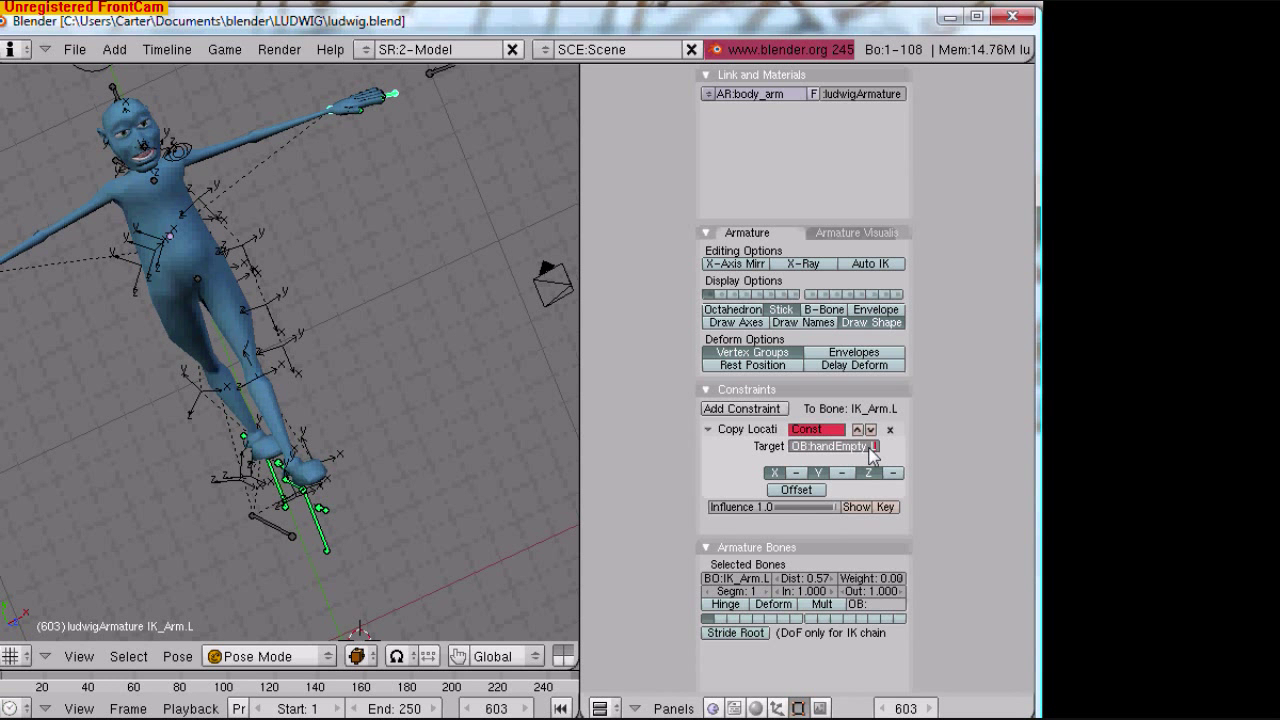
text(.L)
key(Return)
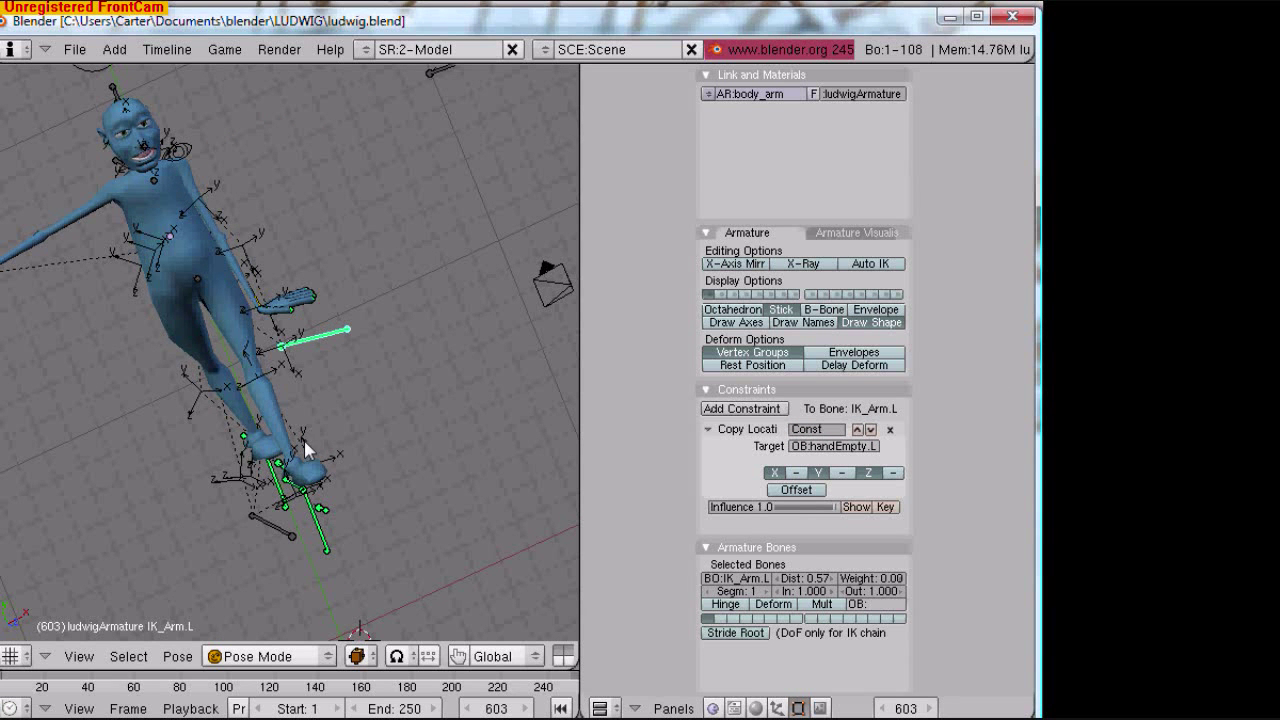
middle_drag(120, 437, 225, 428)
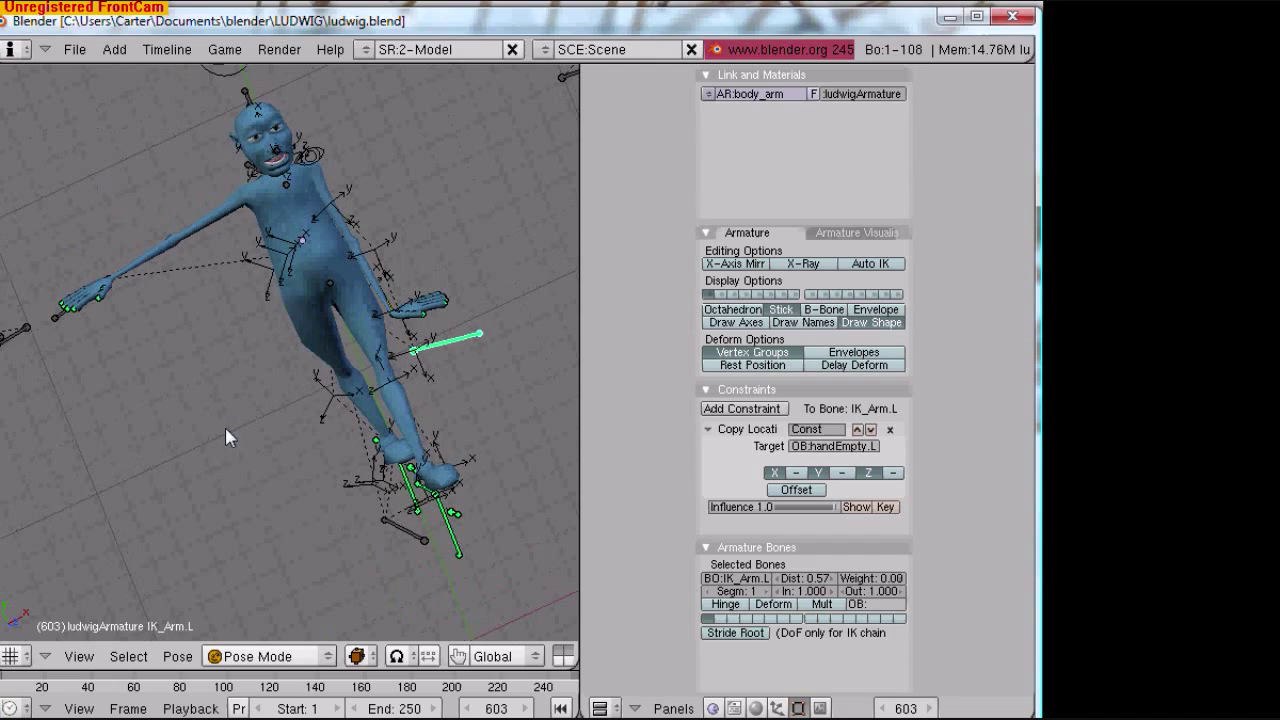
scroll(189, 362, up, 5)
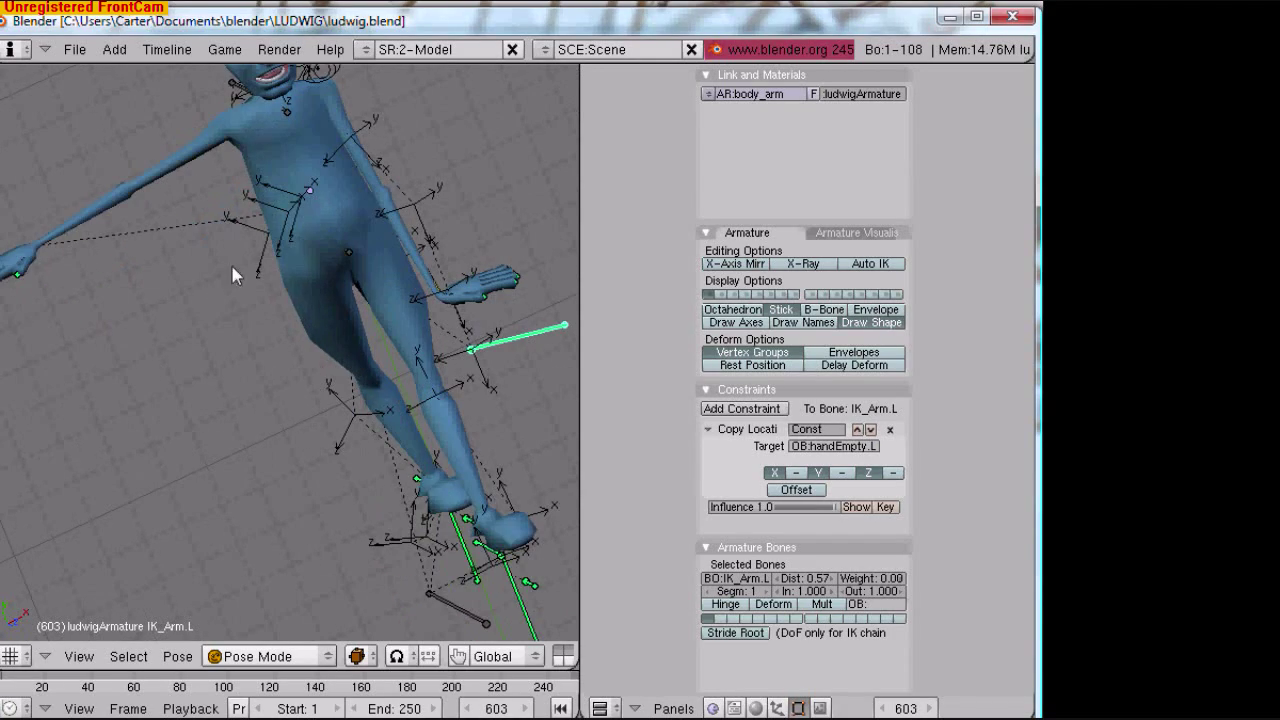
middle_drag(237, 275, 405, 258)
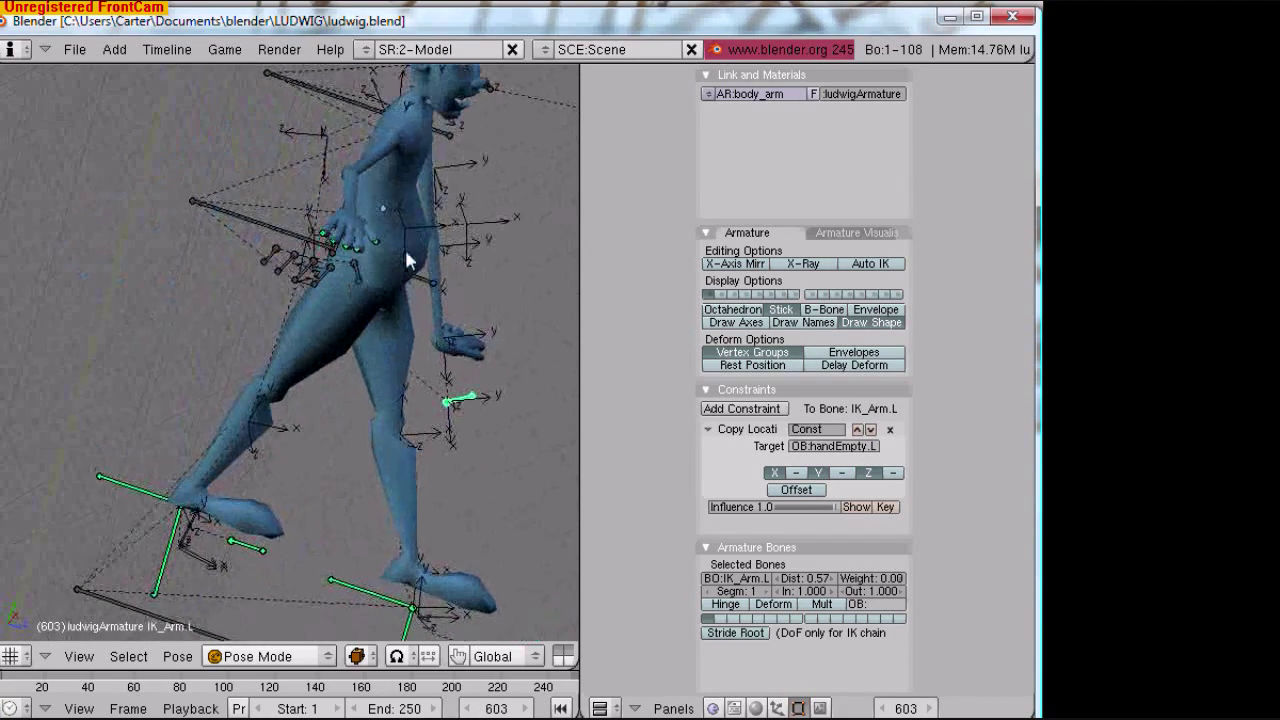
- Select Empty.026 at the hip, cancel its rename, and return the armature to Pose Mode
right_click(463, 228)
middle_drag(468, 225, 495, 208)
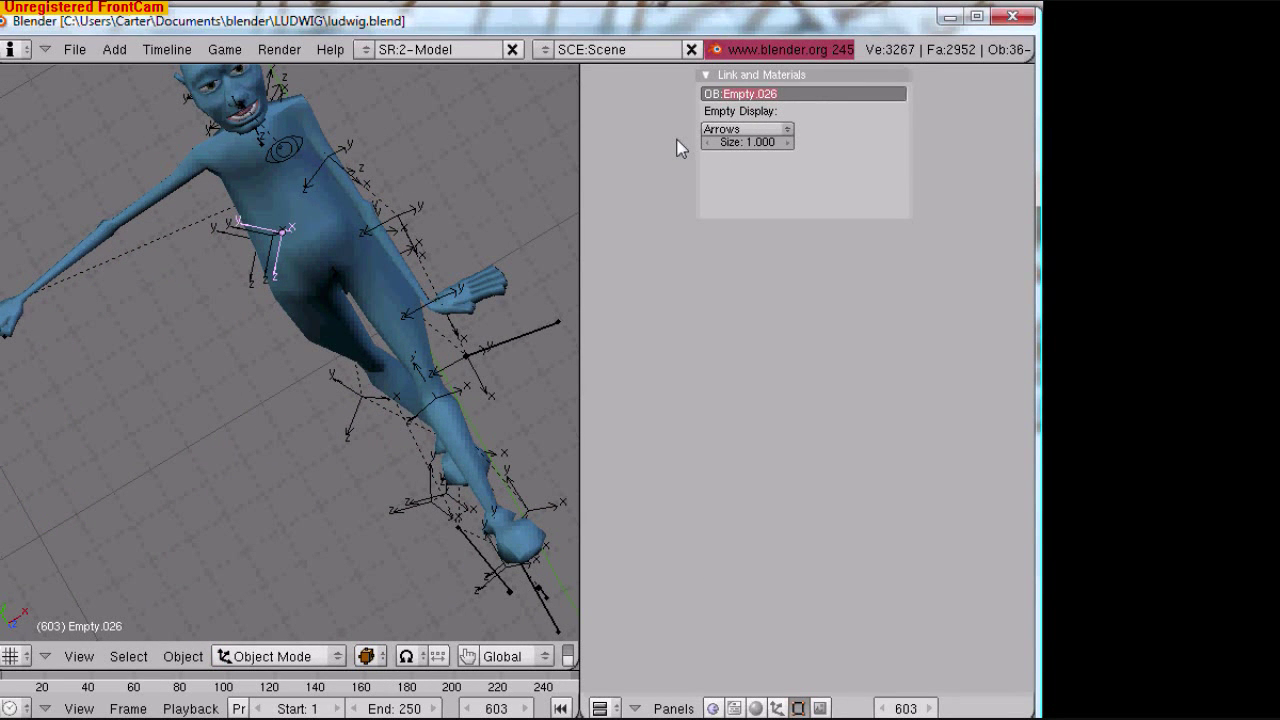
key(Escape)
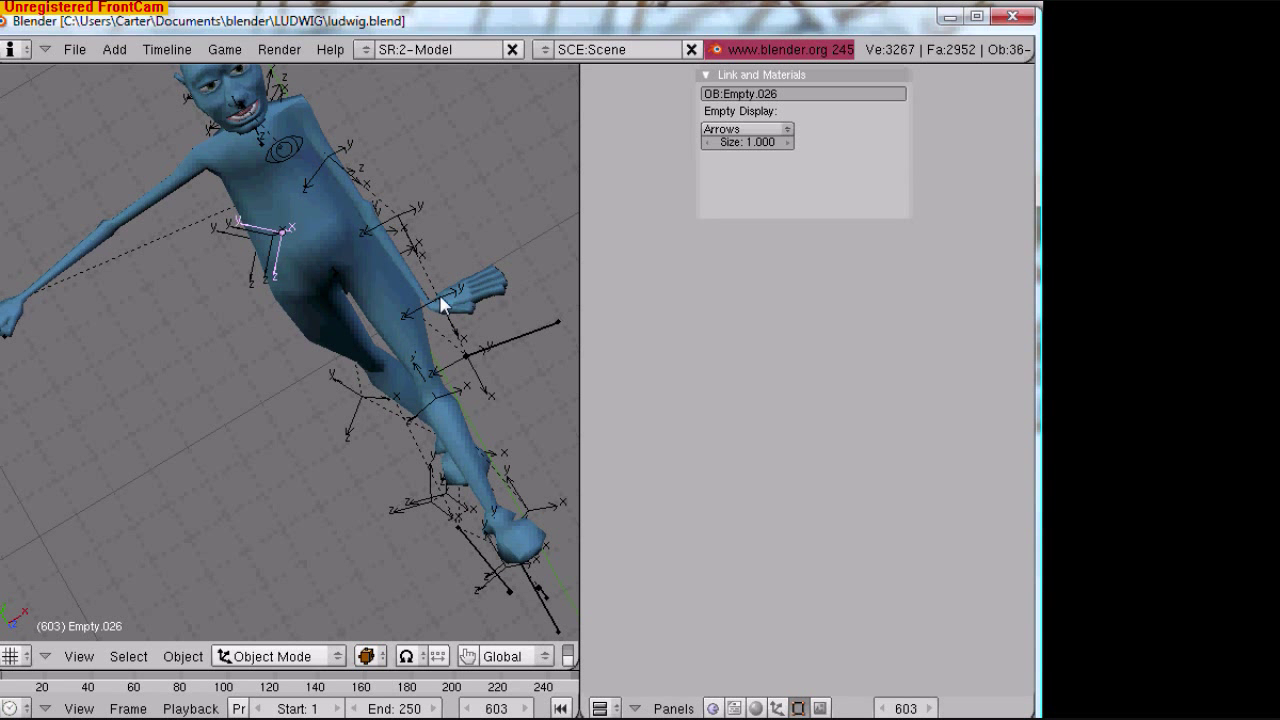
key(ctrl+z)
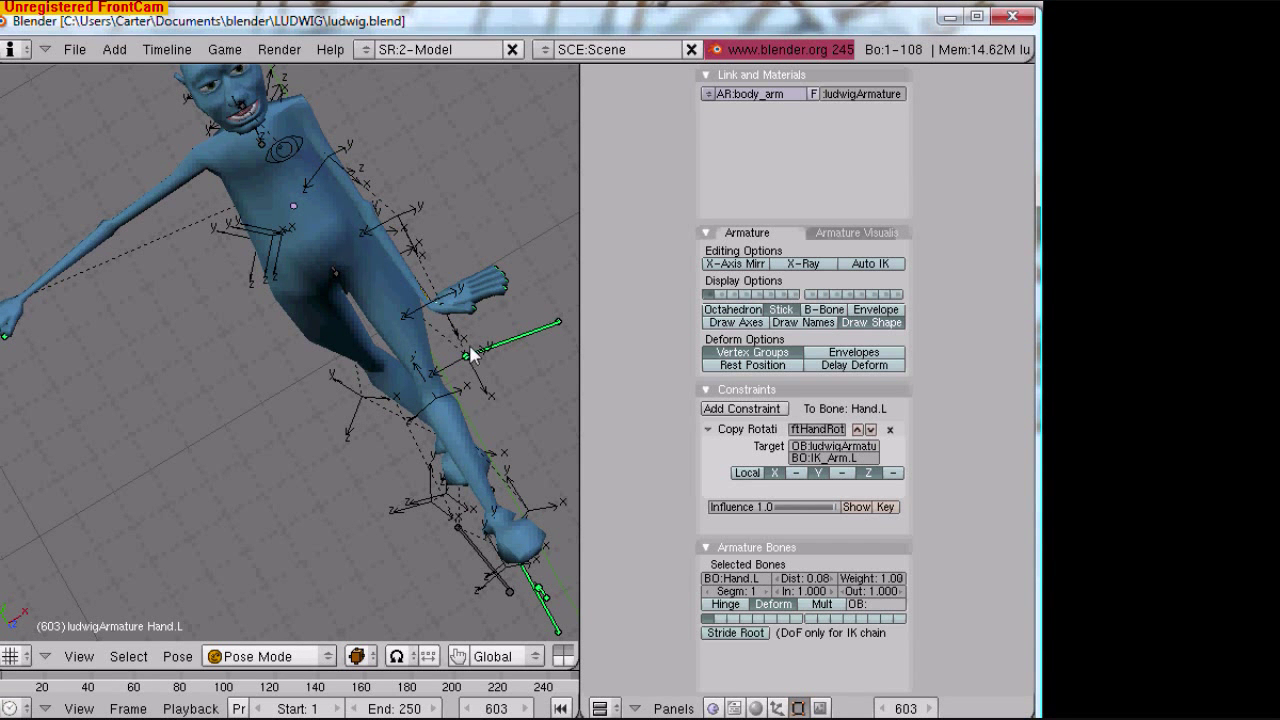
- Inspect the IK_Arm.L constraint, the handEmpty.L empty, and the Spine.2 and Torso bones
right_click(469, 359)
middle_drag(471, 370, 462, 266)
right_click(483, 281)
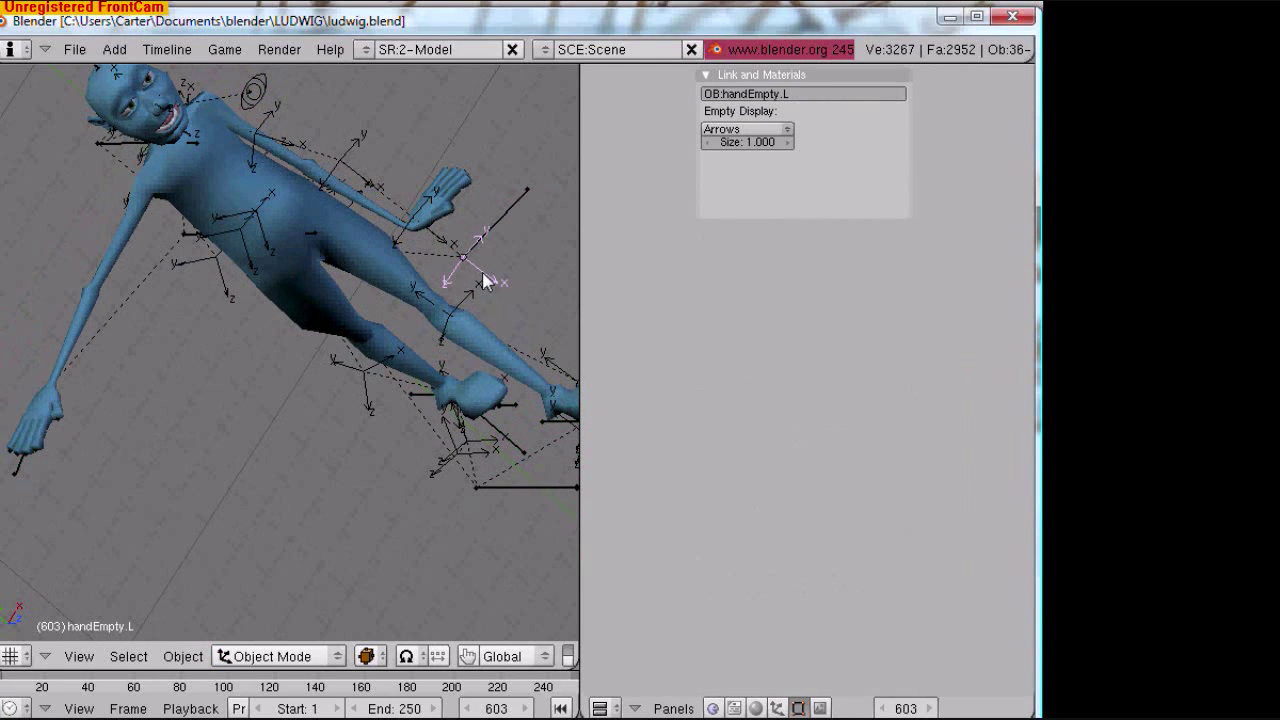
right_click(254, 204)
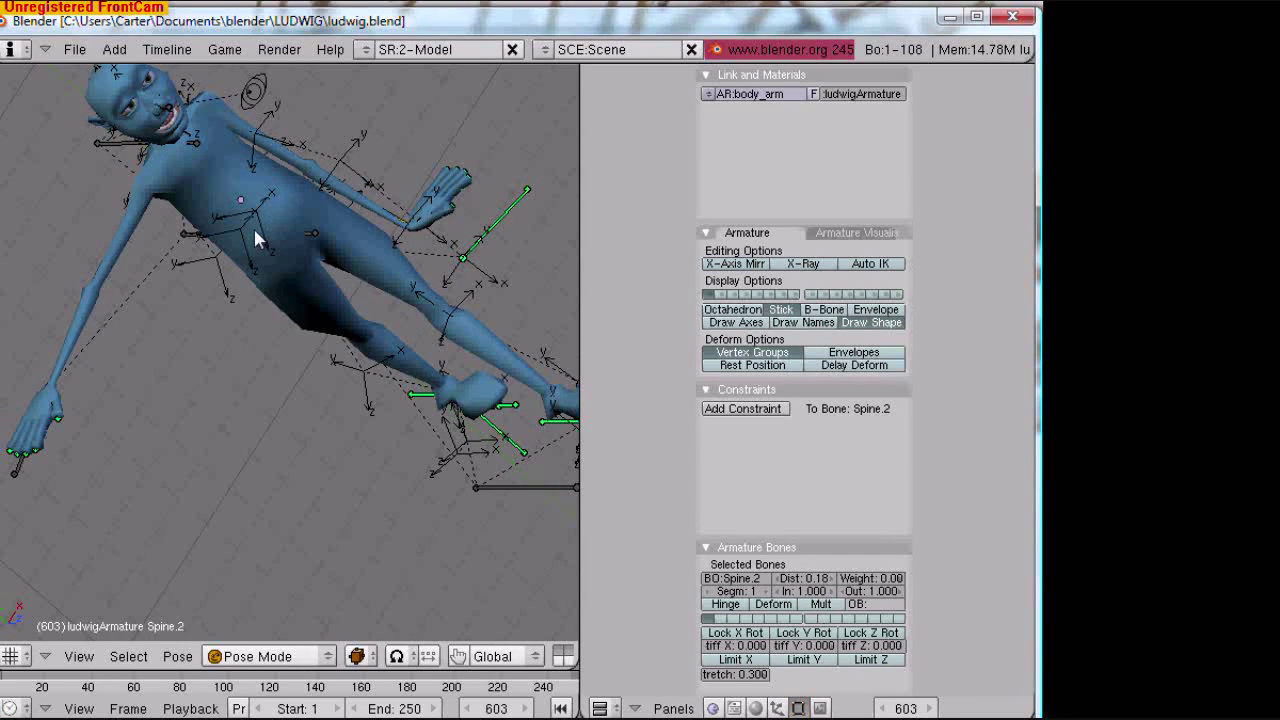
right_click(253, 226)
middle_drag(255, 224, 172, 368)
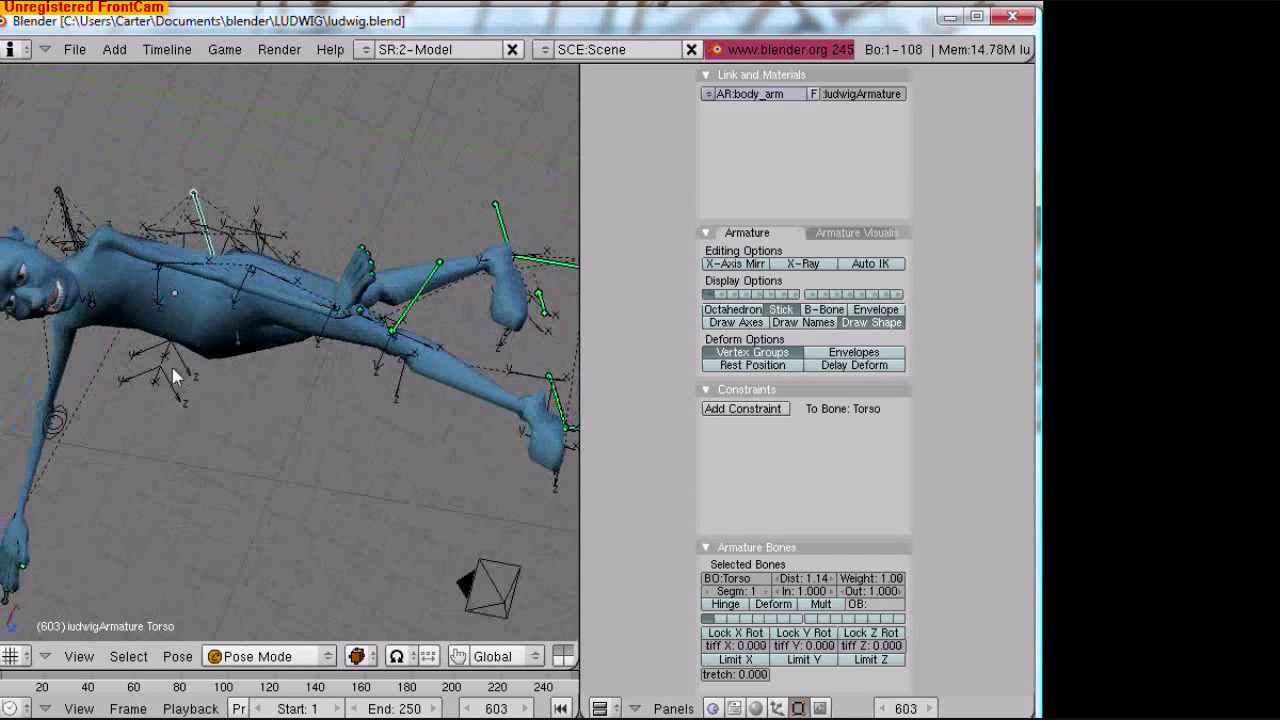
- Rename the mocap empty beside the right hand to handEmpty.R
right_click(172, 368)
click(753, 93)
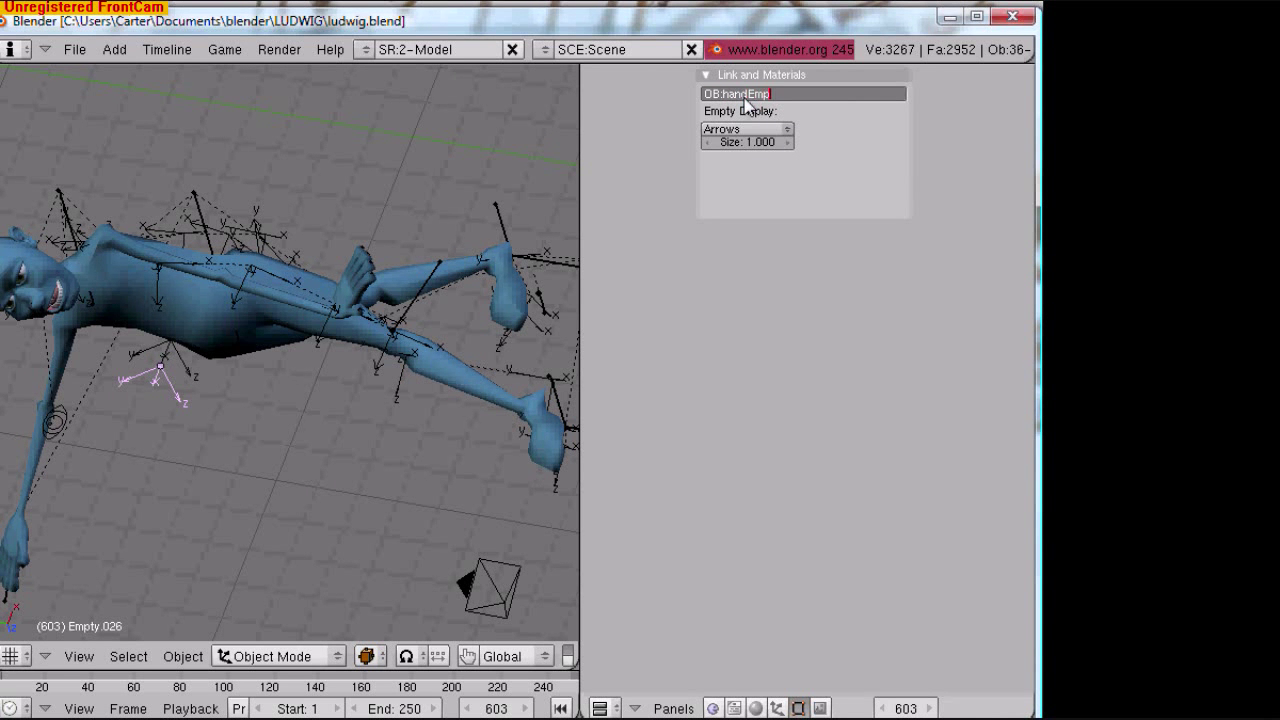
key(Return)
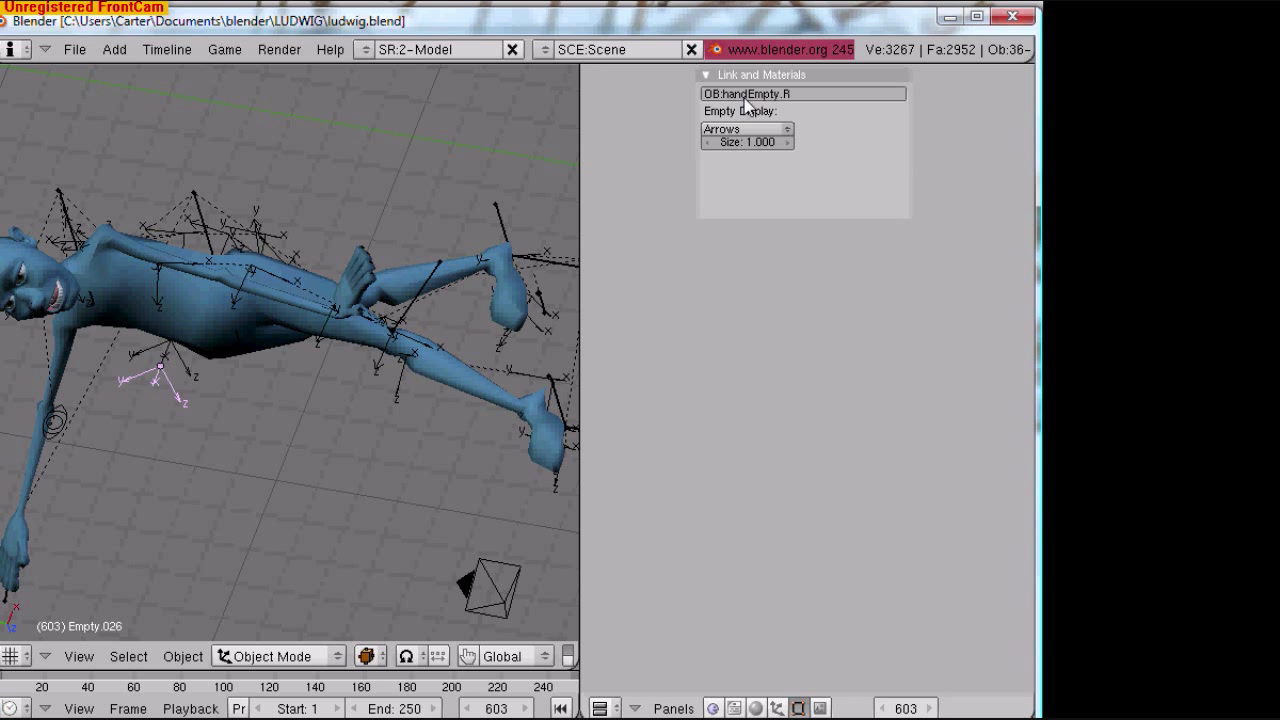
click(760, 95)
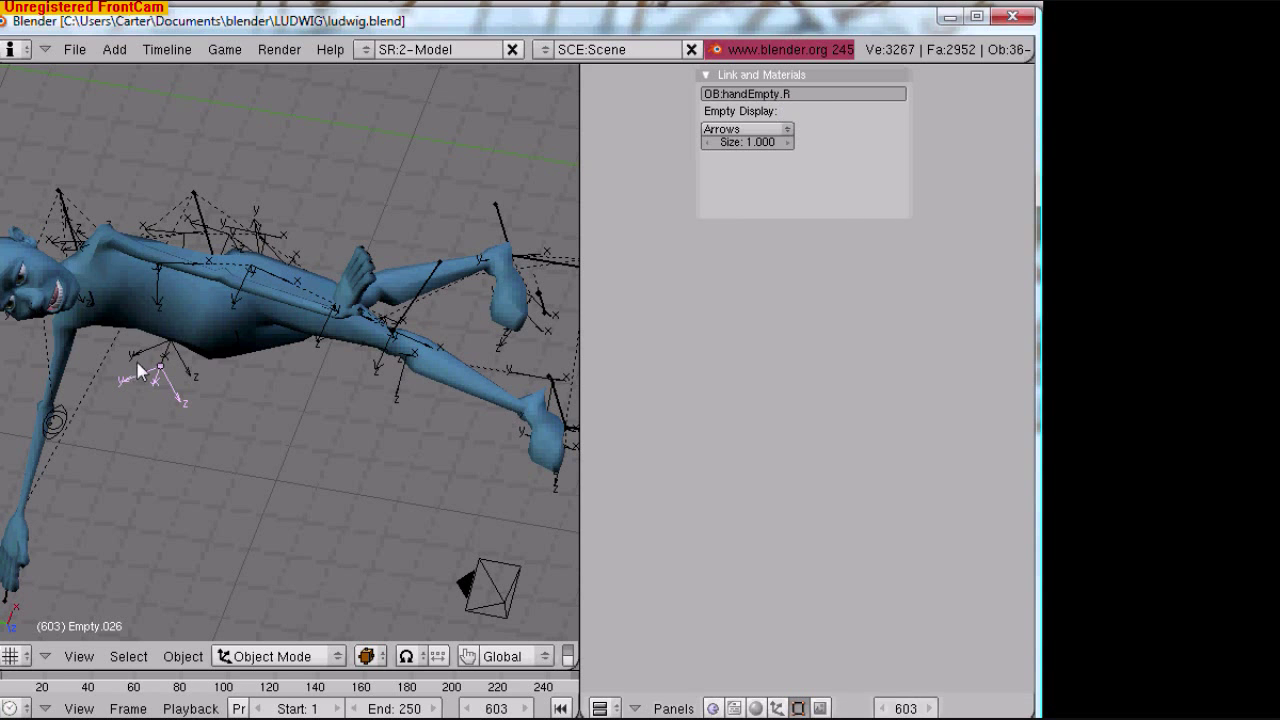
middle_drag(137, 365, 173, 405)
- Add a Copy Location constraint to IK_Arm.R with handEmpty.R as its target
right_click(120, 388)
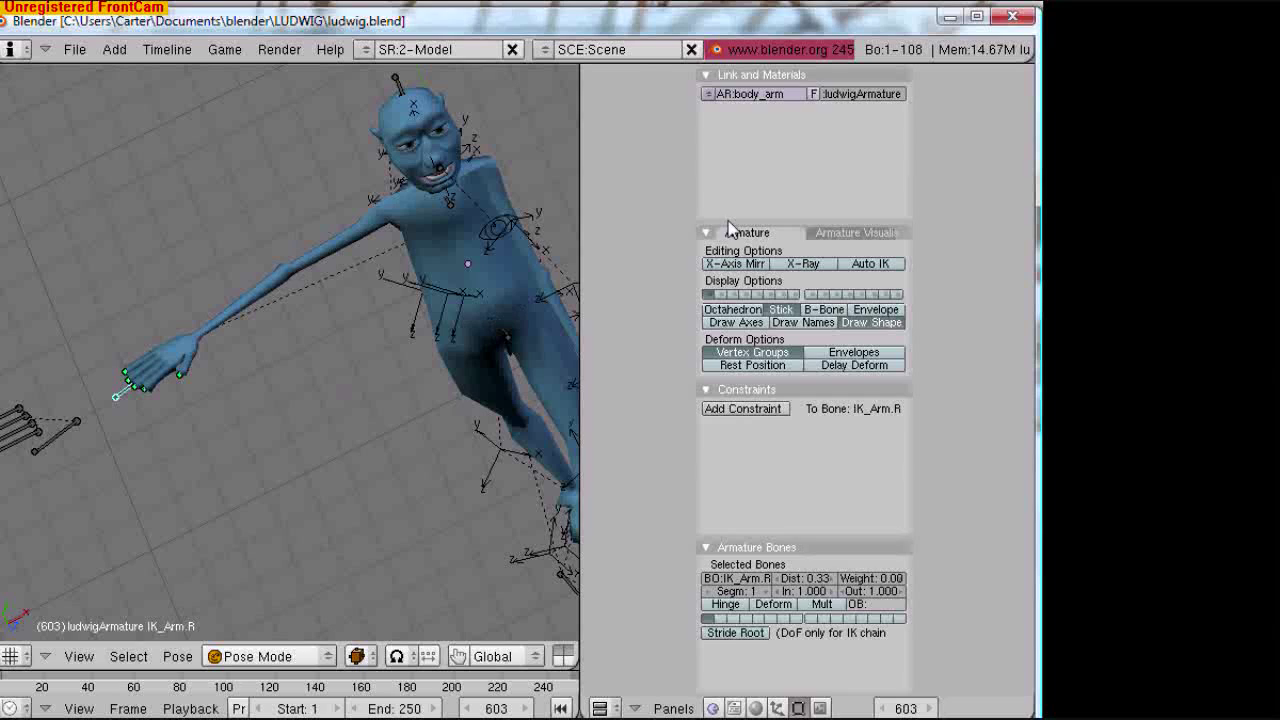
click(757, 410)
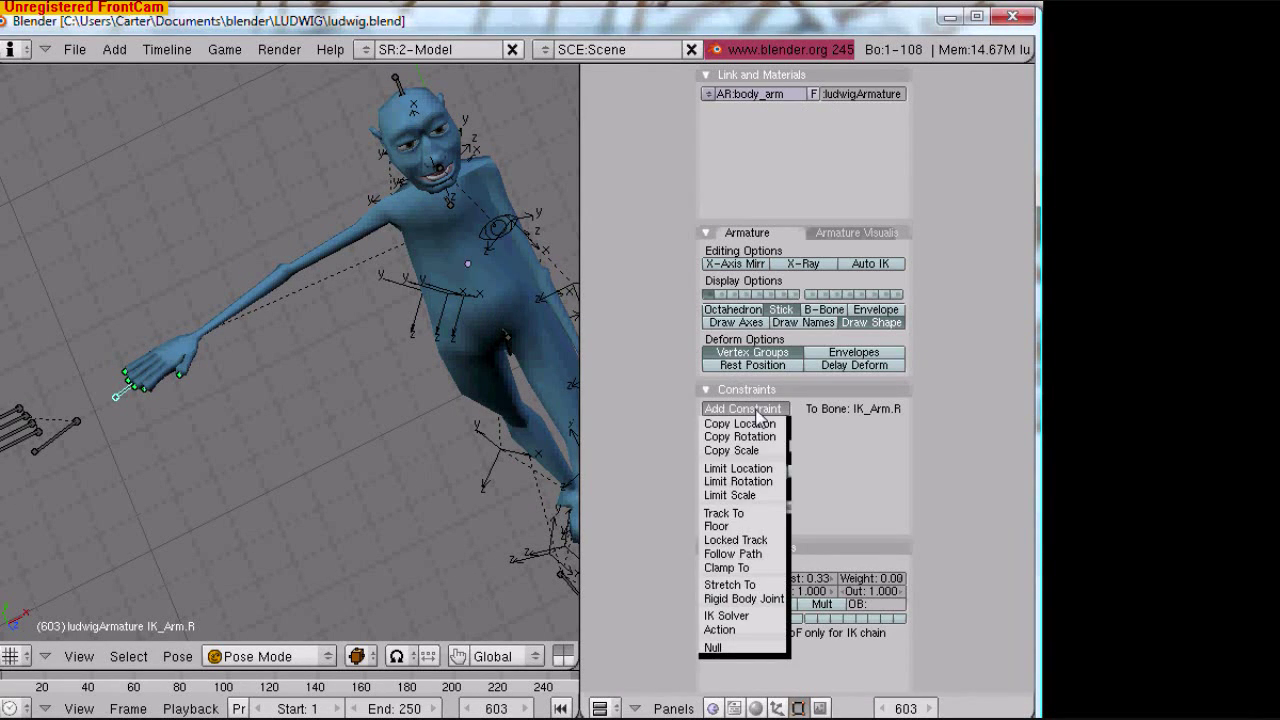
click(760, 424)
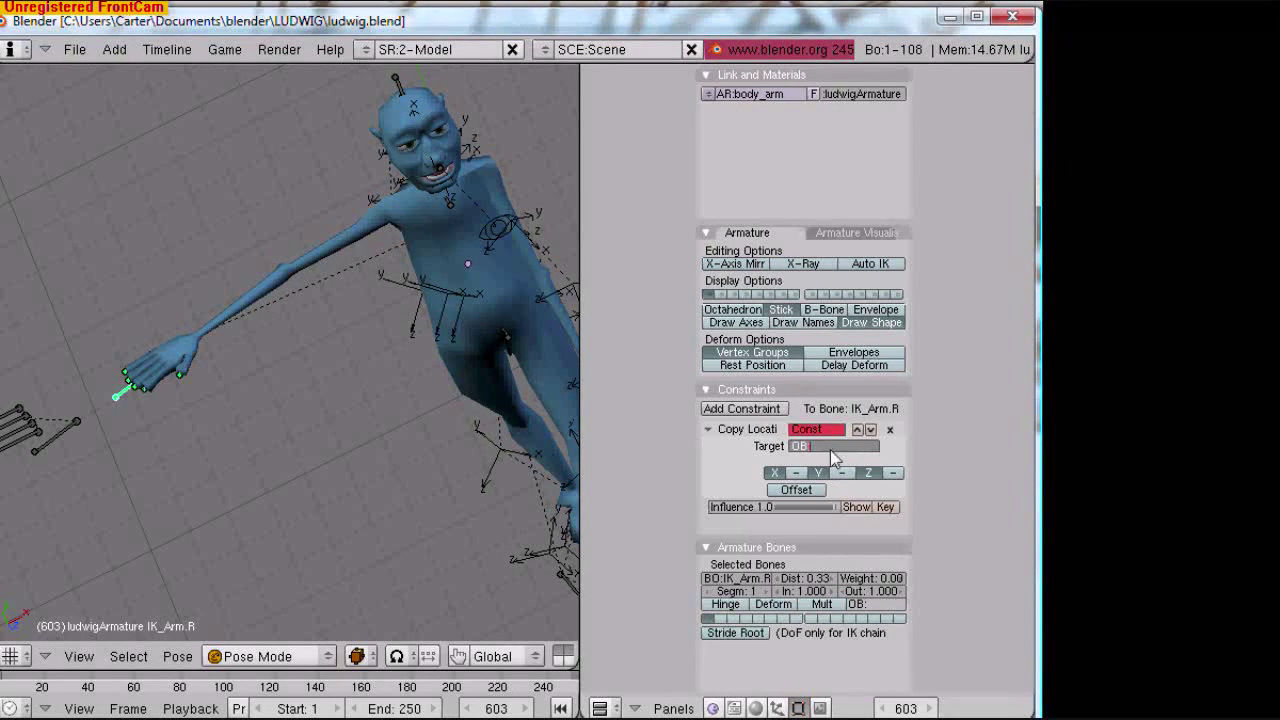
text(handEmpty.R)
key(Return)
middle_drag(508, 410, 418, 448)
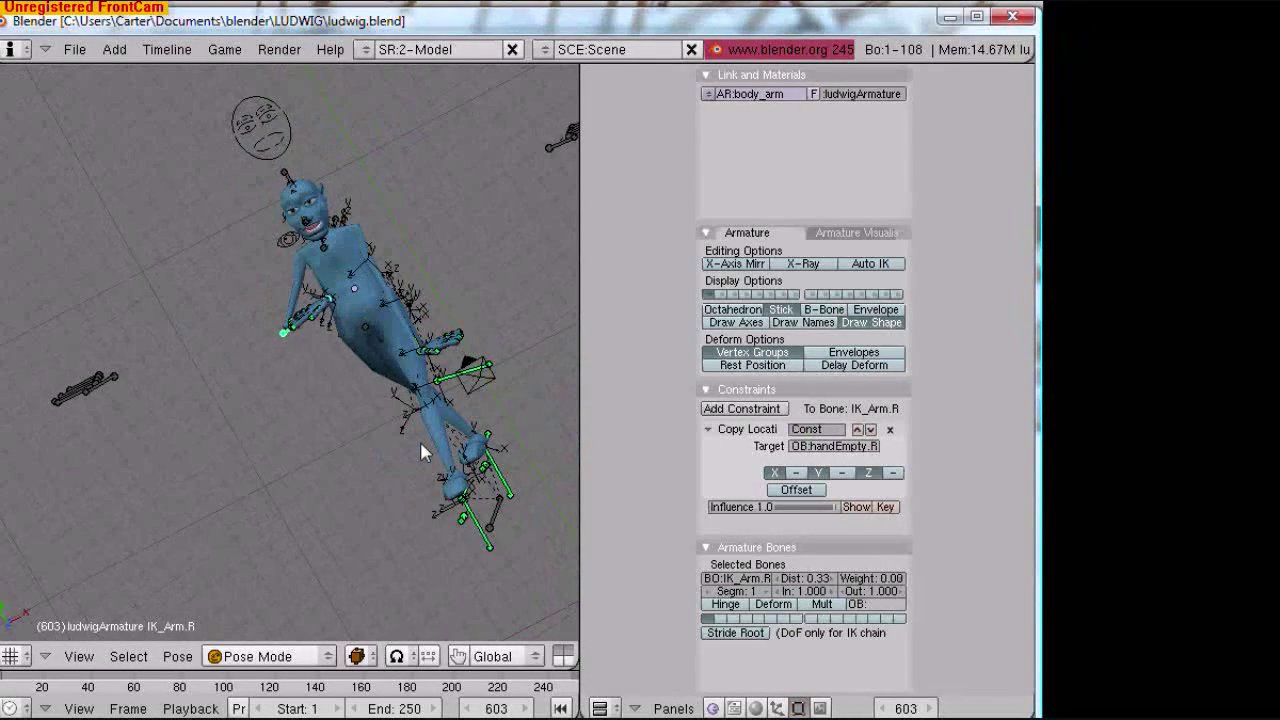
key(alt+a)
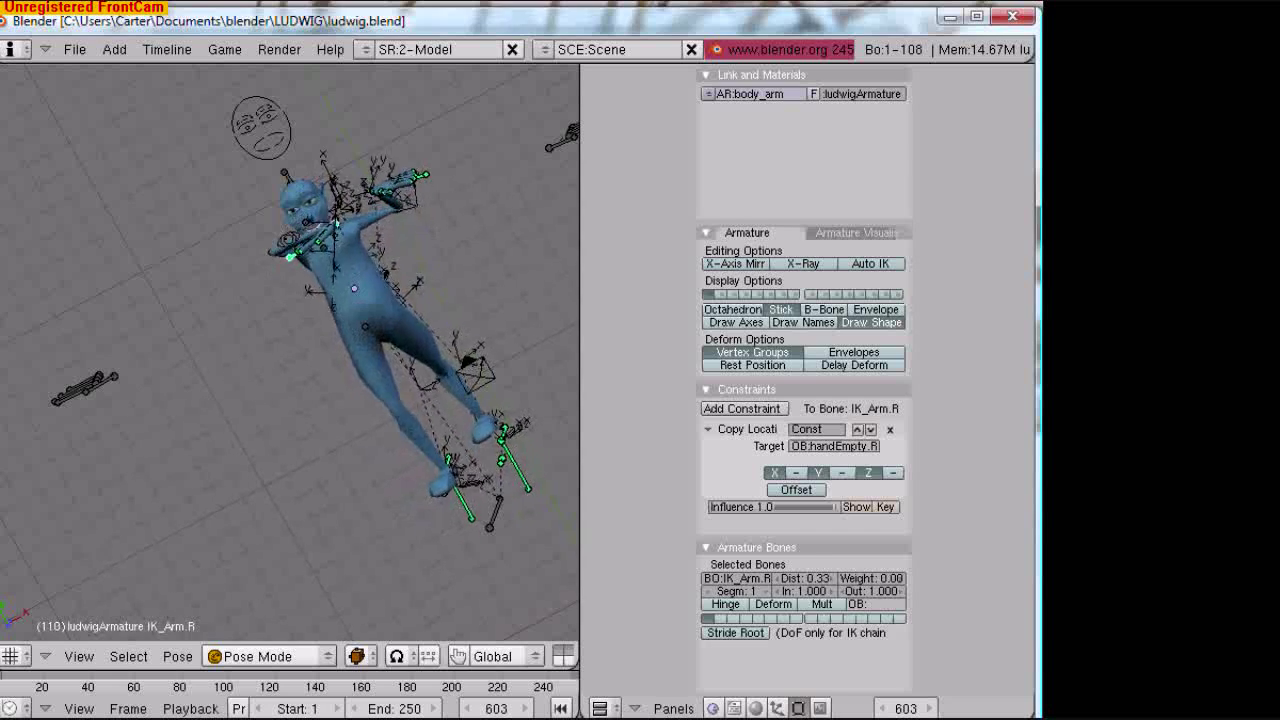
key(Escape)
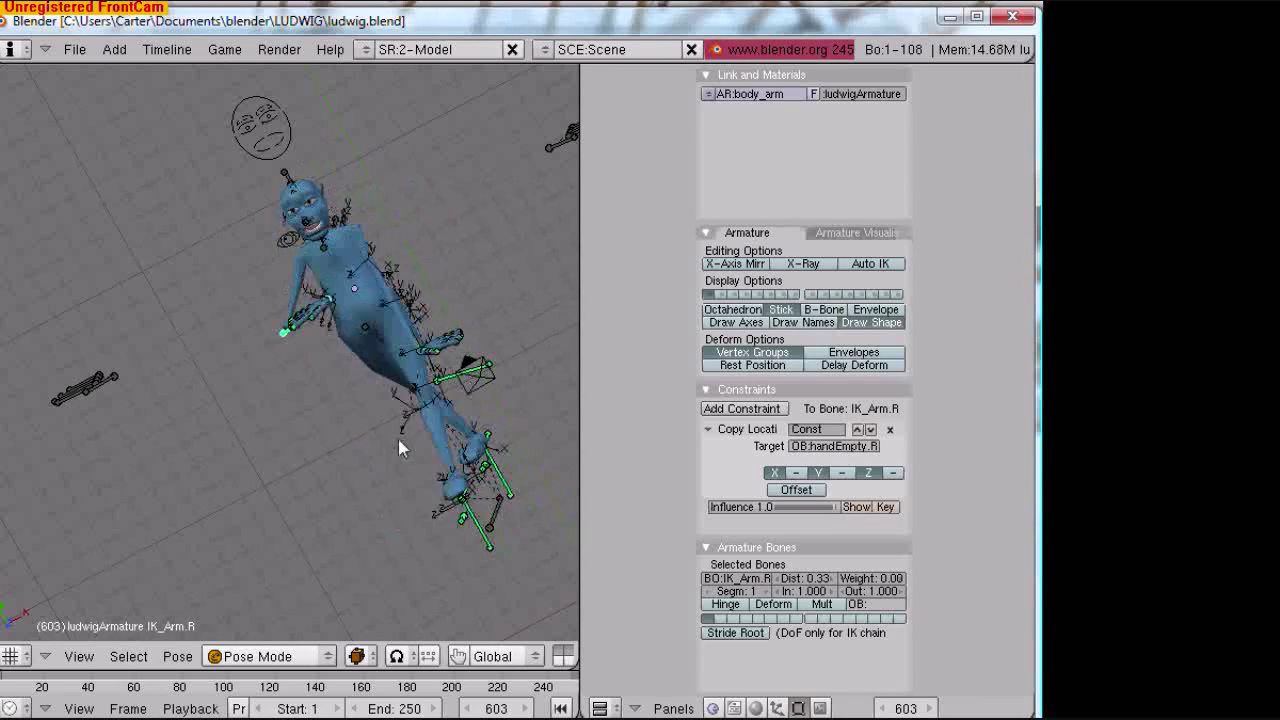
middle_drag(383, 433, 243, 412)
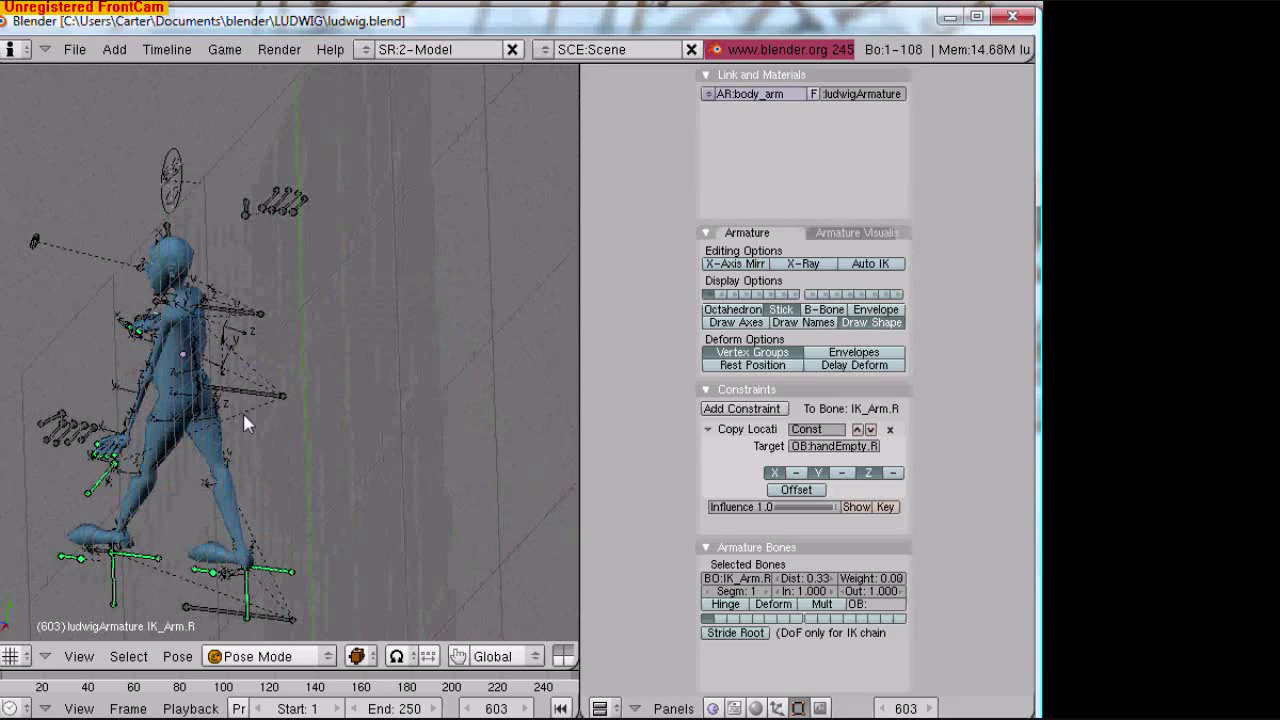
- Move the Torso bone to a new spot with G
right_click(241, 395)
key(g)
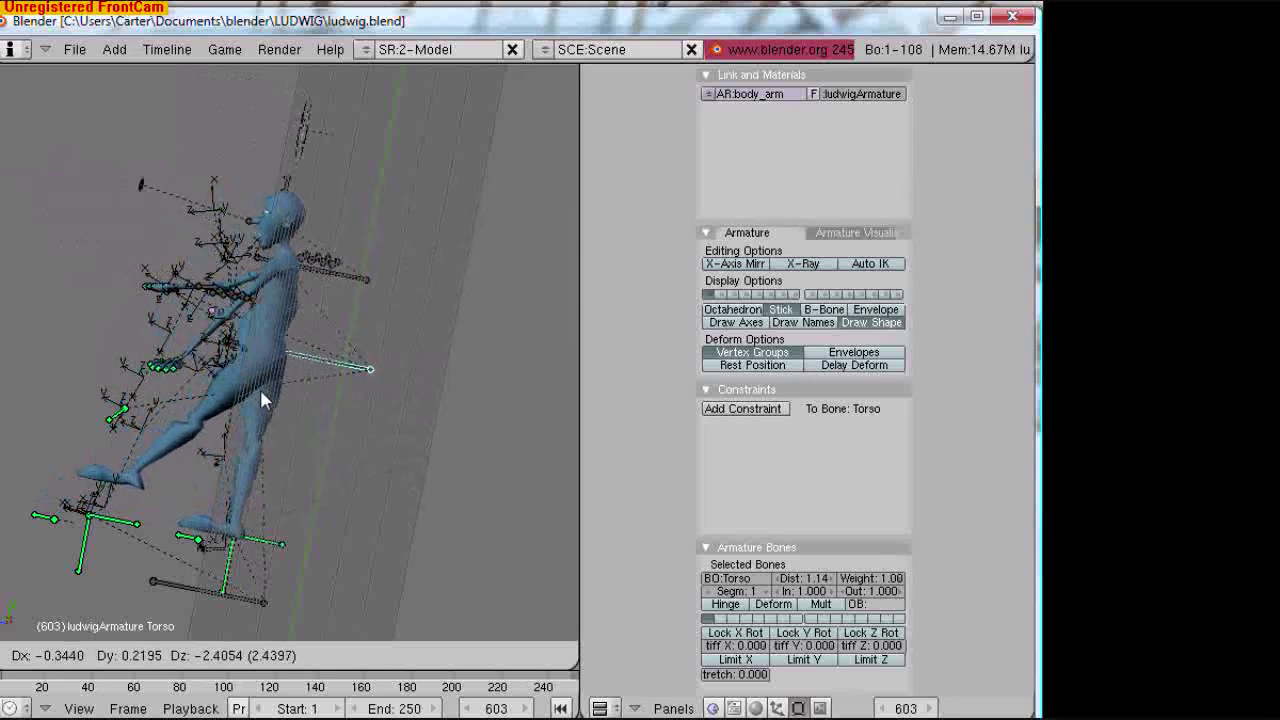
click(205, 397)
- Zoom in around the hips and select the mocap empty there
scroll(240, 420, up, 5)
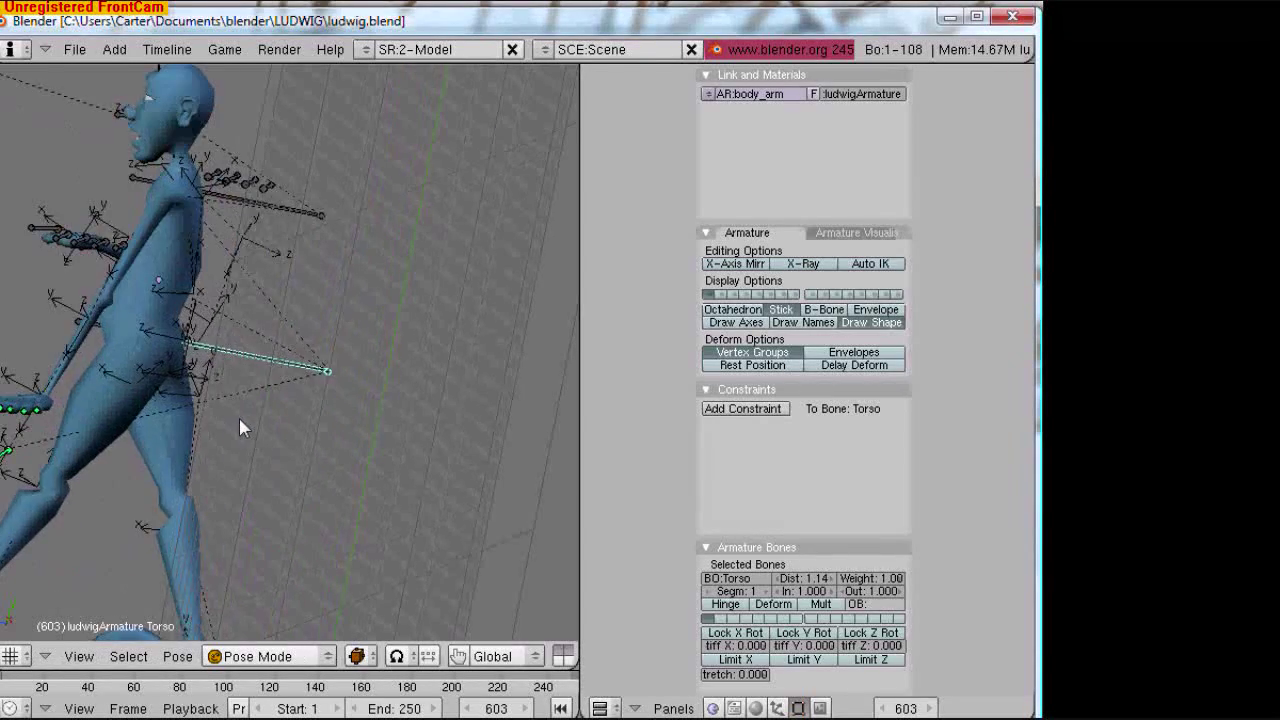
middle_drag(164, 415, 362, 387)
middle_drag(338, 293, 405, 333)
right_click(417, 306)
scroll(405, 333, up, 6)
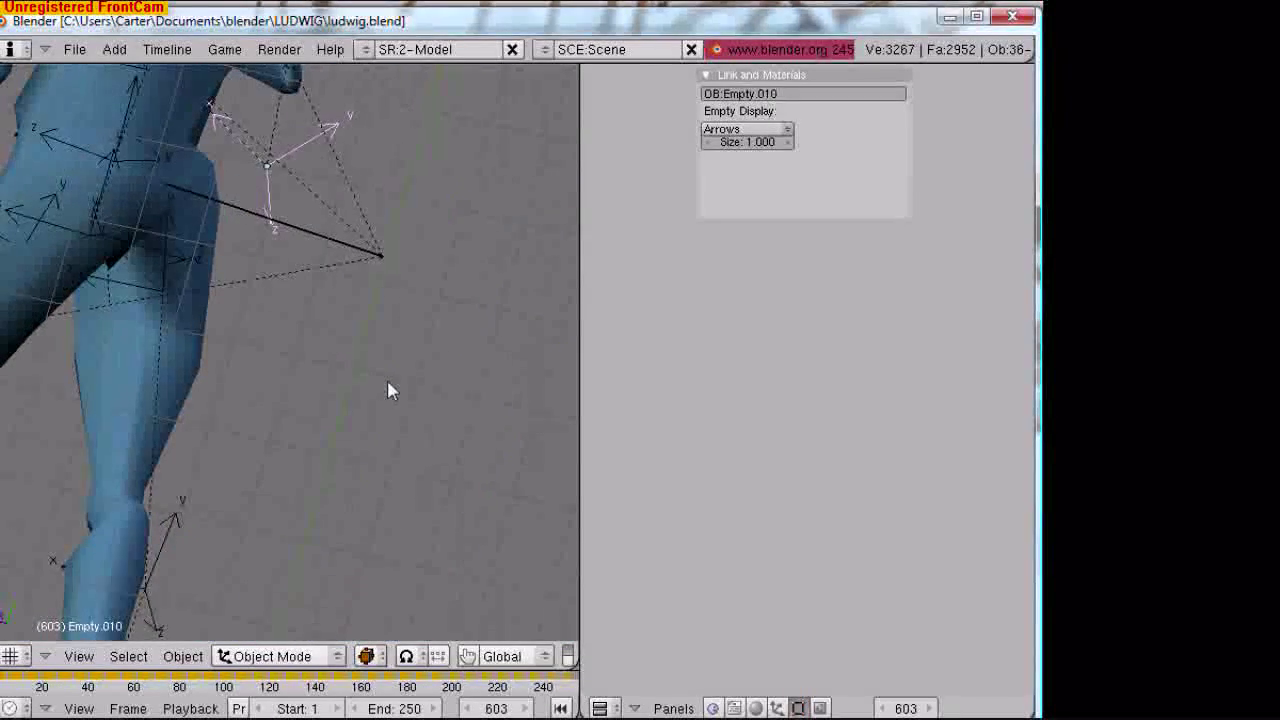
- Rename the hip empty Empty.012 to torsoEmpty
middle_drag(389, 389, 257, 510)
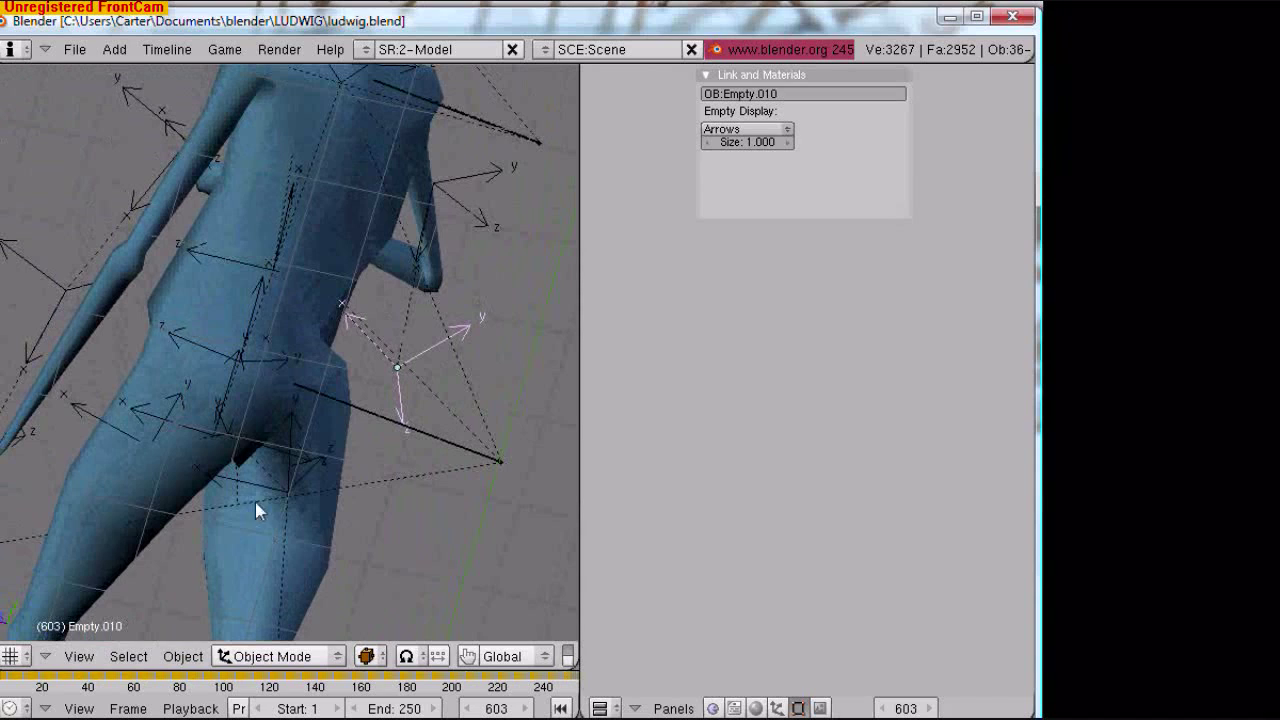
right_click(232, 361)
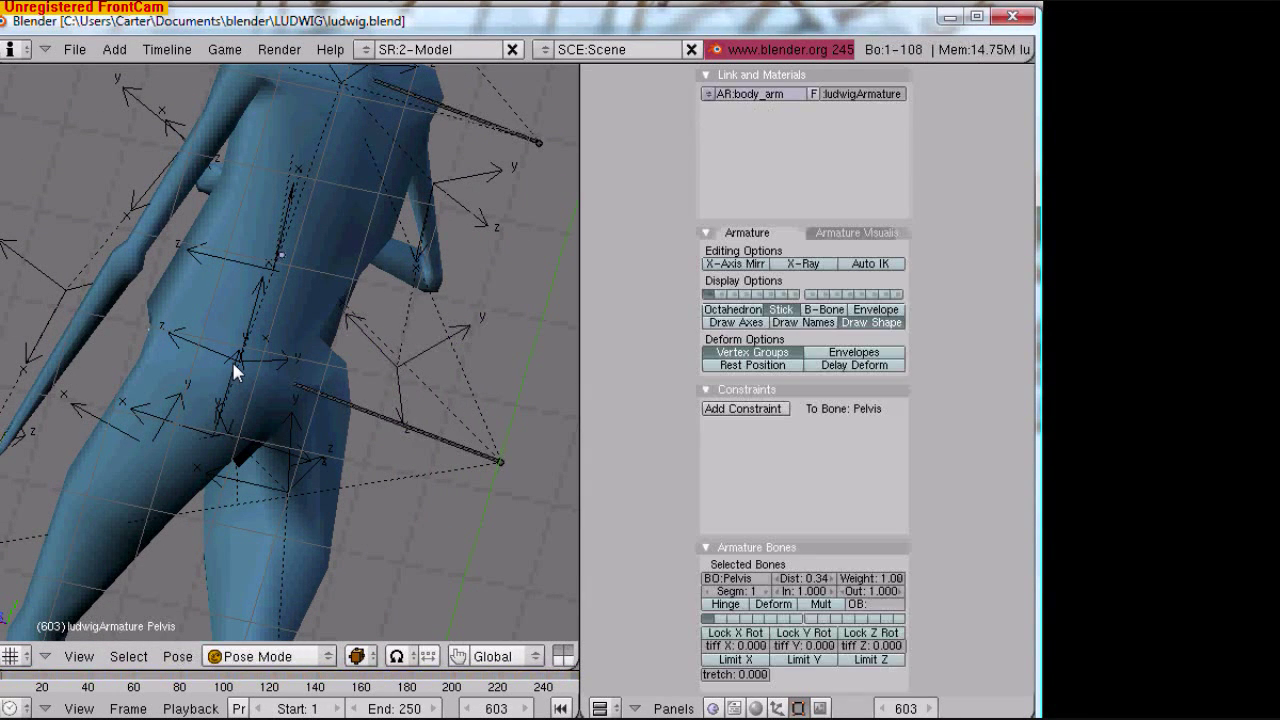
right_click(293, 365)
click(821, 93)
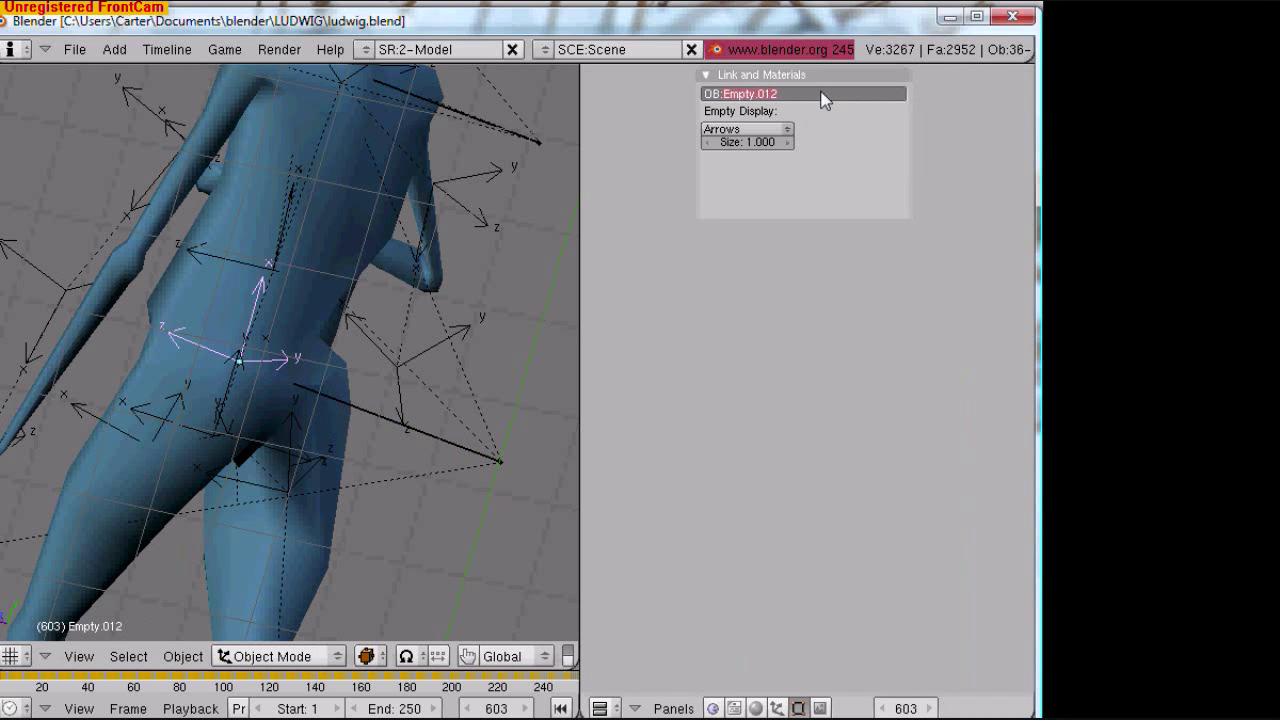
text(torsoEmpty)
key(Return)
- Add a Copy Location constraint to the Torso bone targeting torsoEmpty
right_click(440, 450)
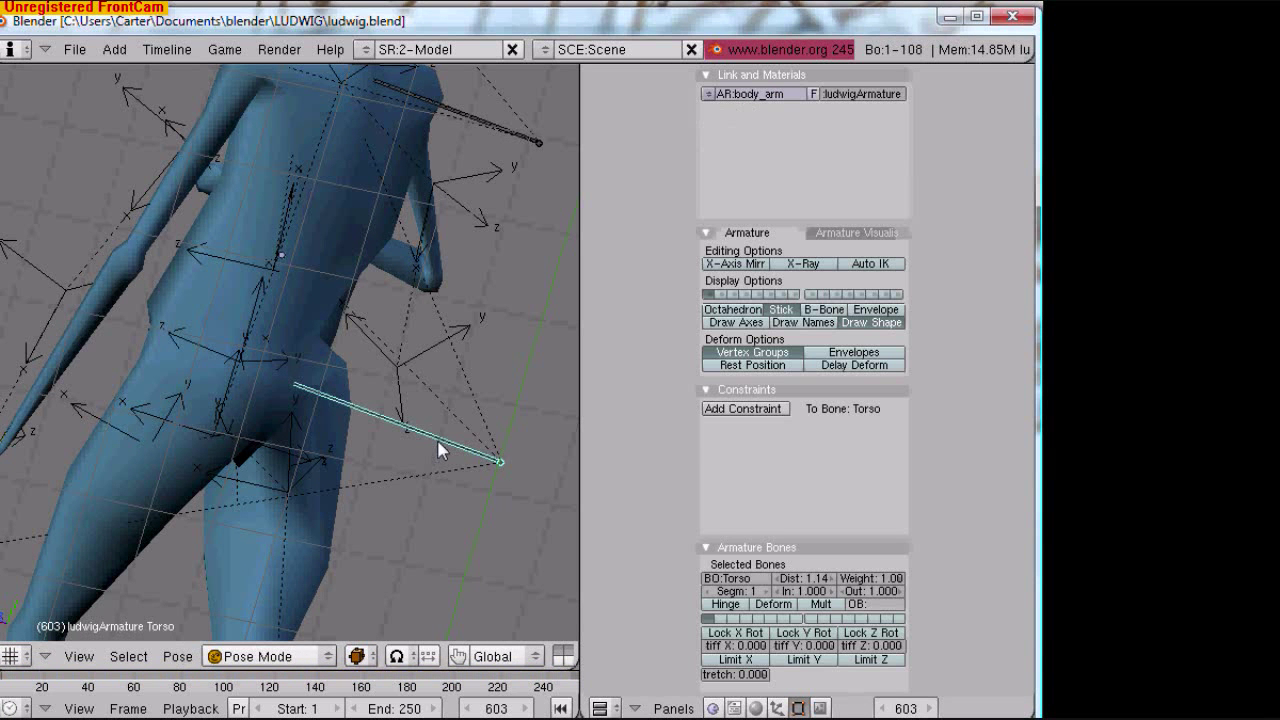
click(755, 410)
click(752, 422)
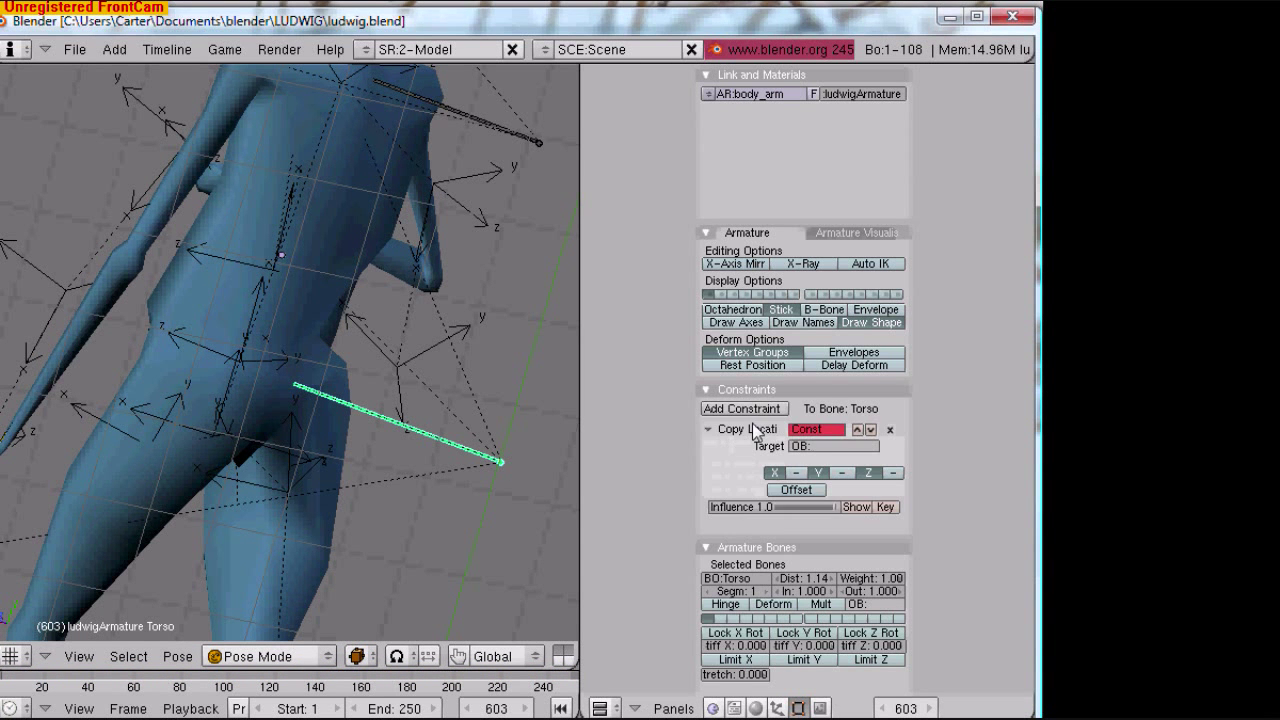
click(822, 447)
text(torsoEmpty)
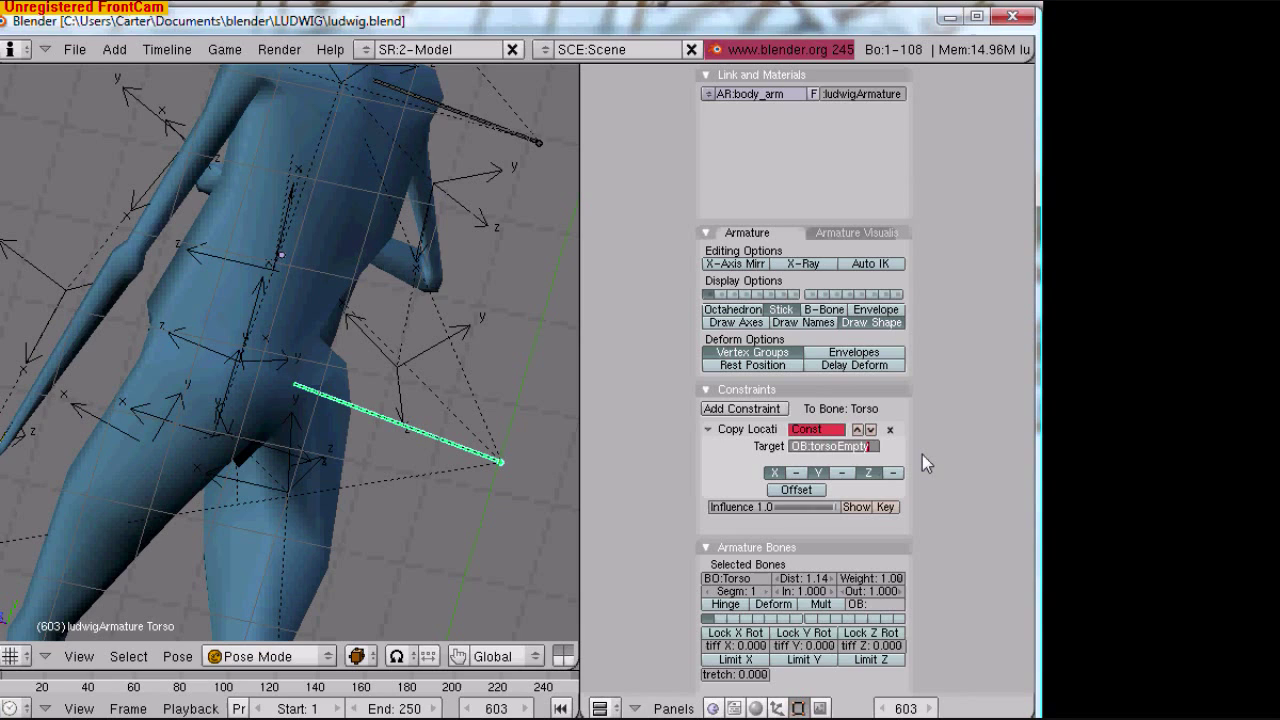
key(Return)
scroll(417, 473, down, 4)
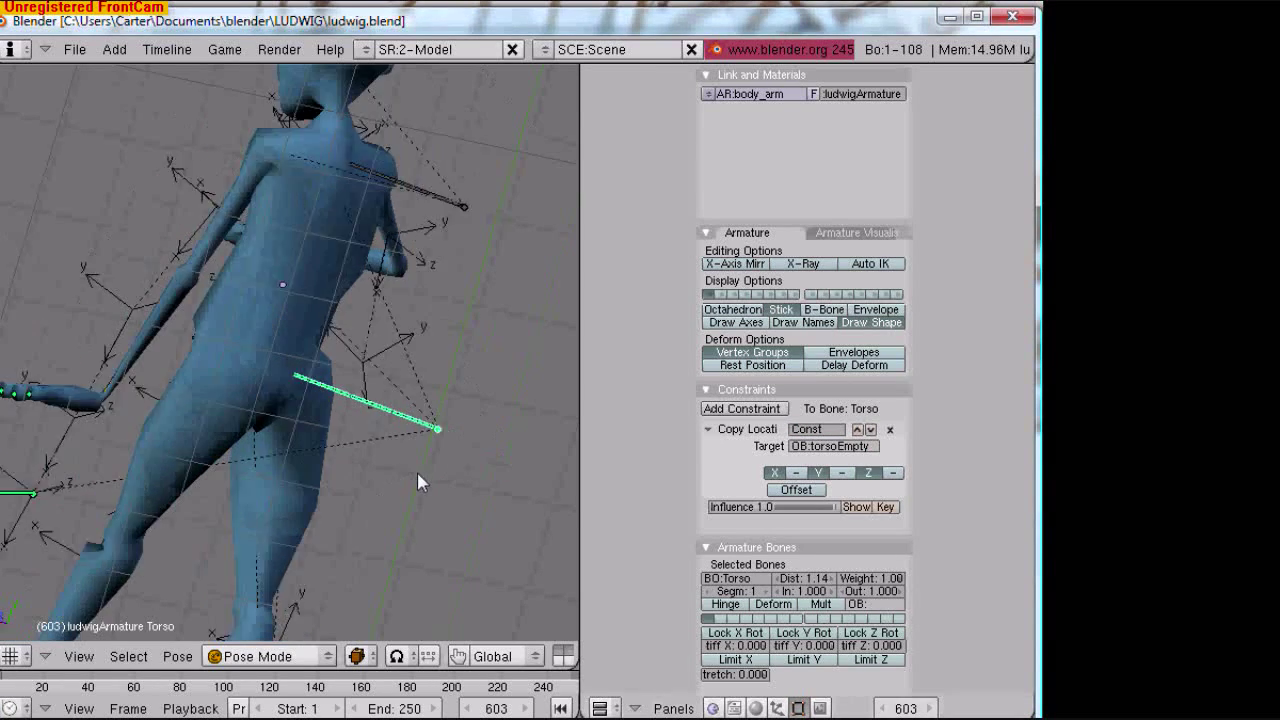
- Play the mocap animation with Alt+A to watch the whole body follow, then replay from frame 1
middle_drag(417, 473, 322, 463)
scroll(354, 467, down, 3)
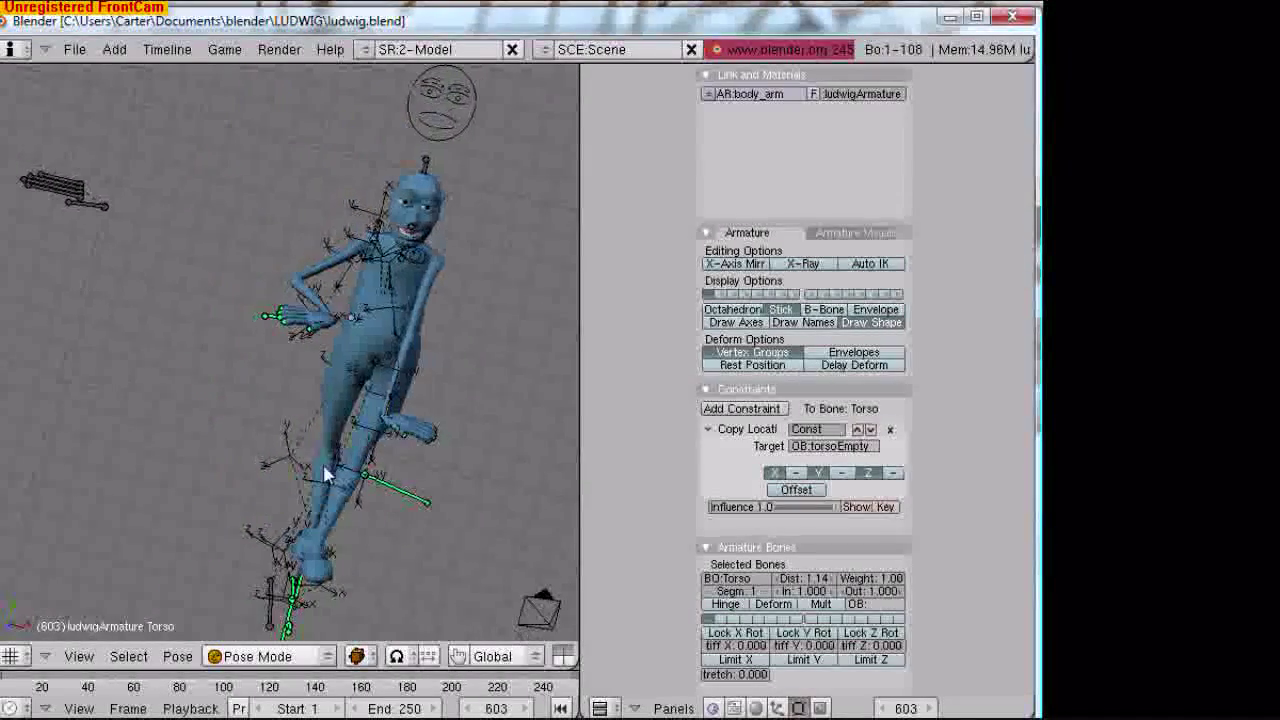
key(alt+a)
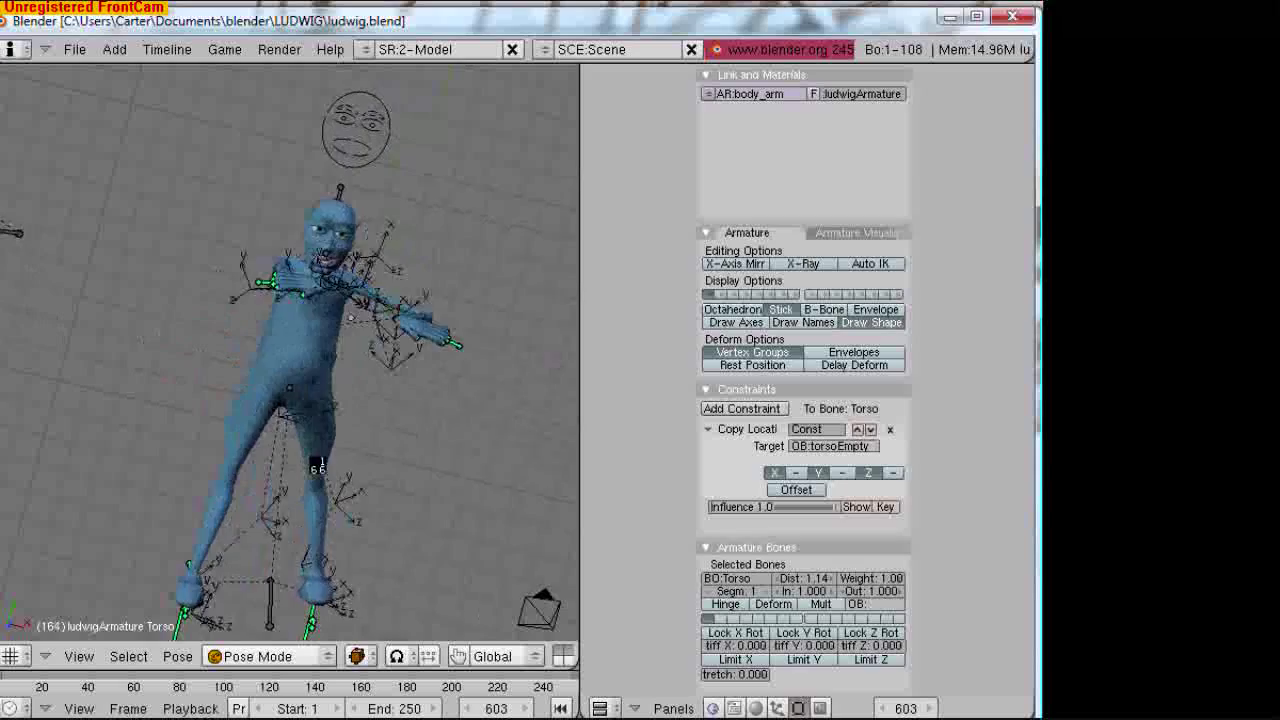
key(Escape)
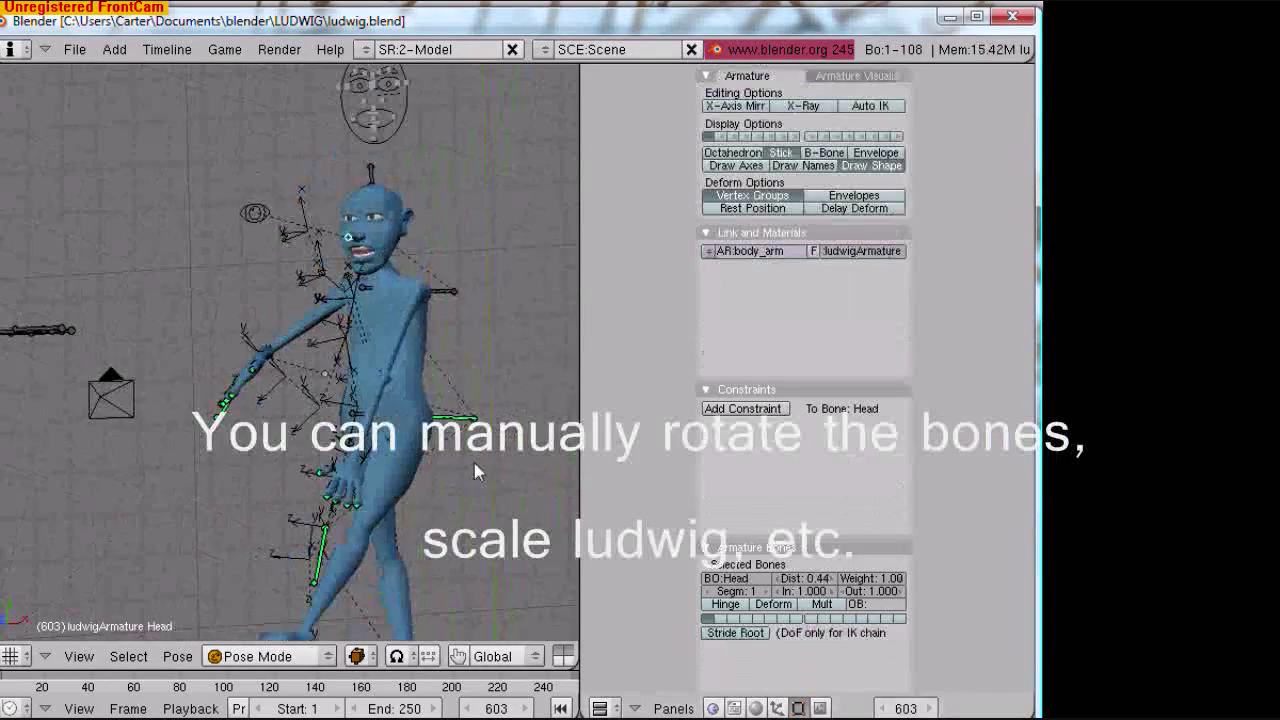
key(alt+a)
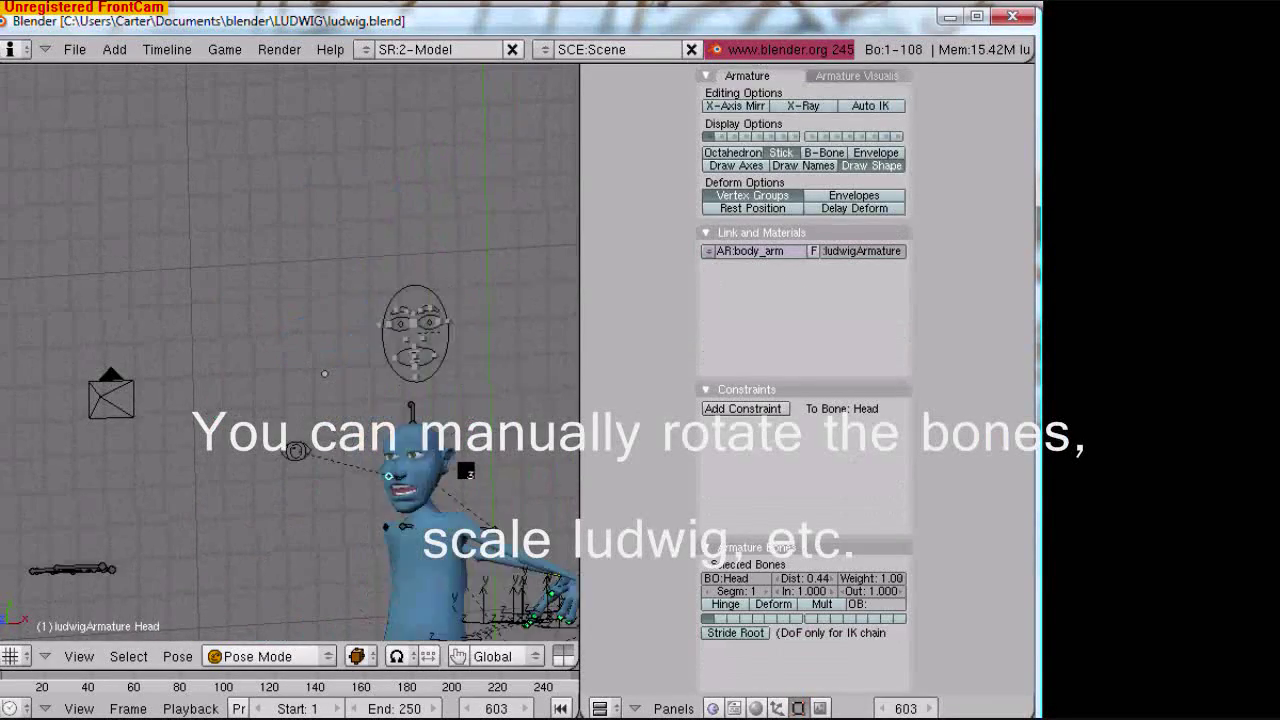